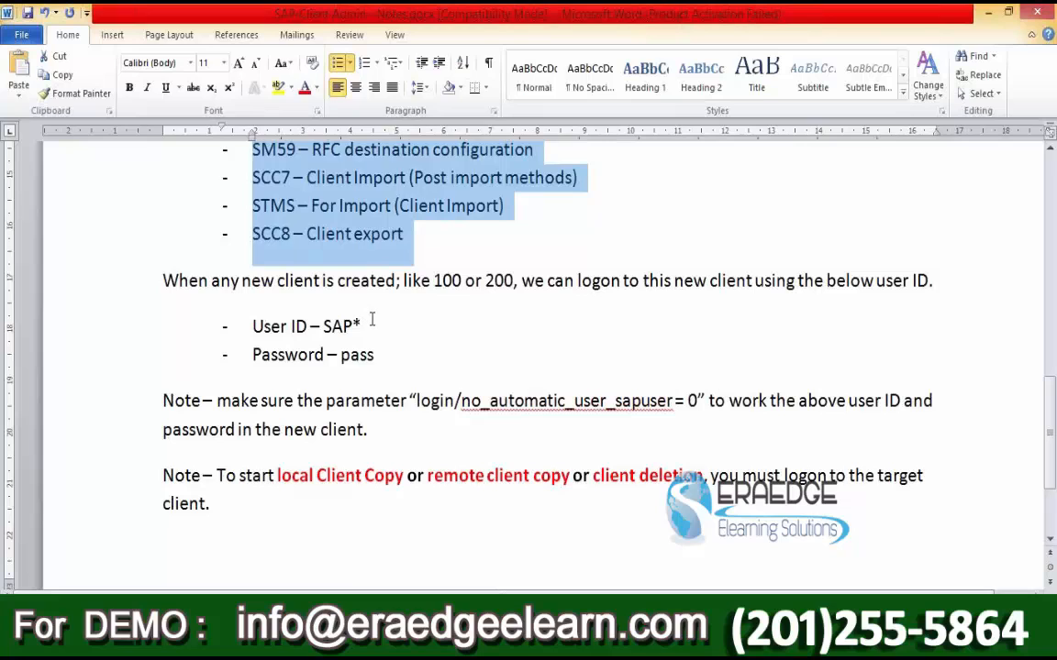
Step: Highlight the SAP* user ID, default password and login/no_automatic_user_sapuser parameter in the notes
left_click_drag(371, 321, 321, 326)
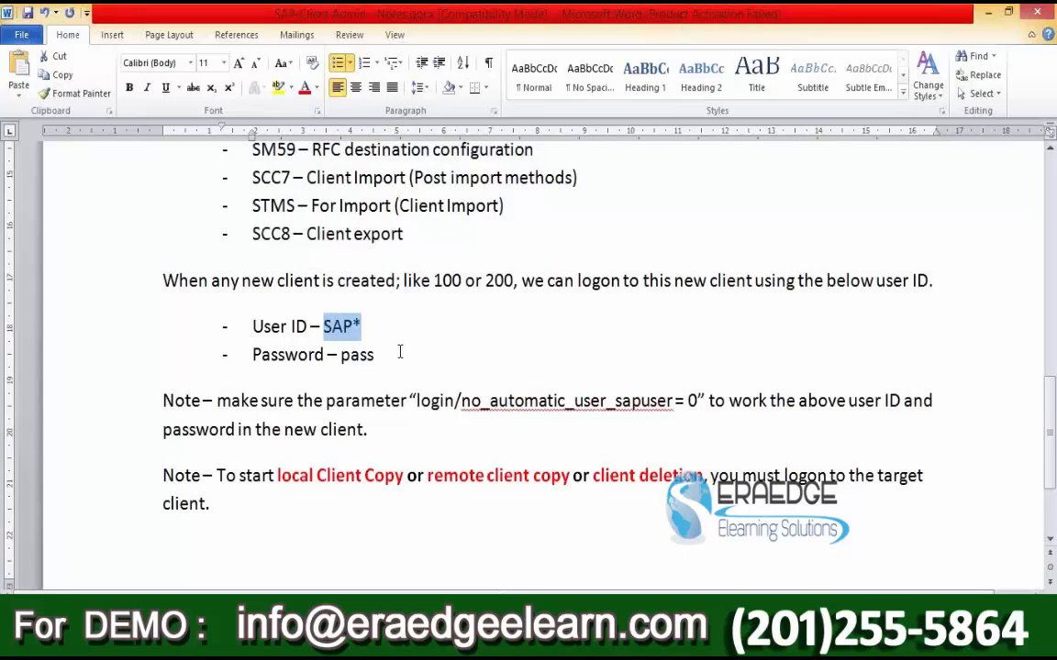
left_click_drag(374, 355, 342, 358)
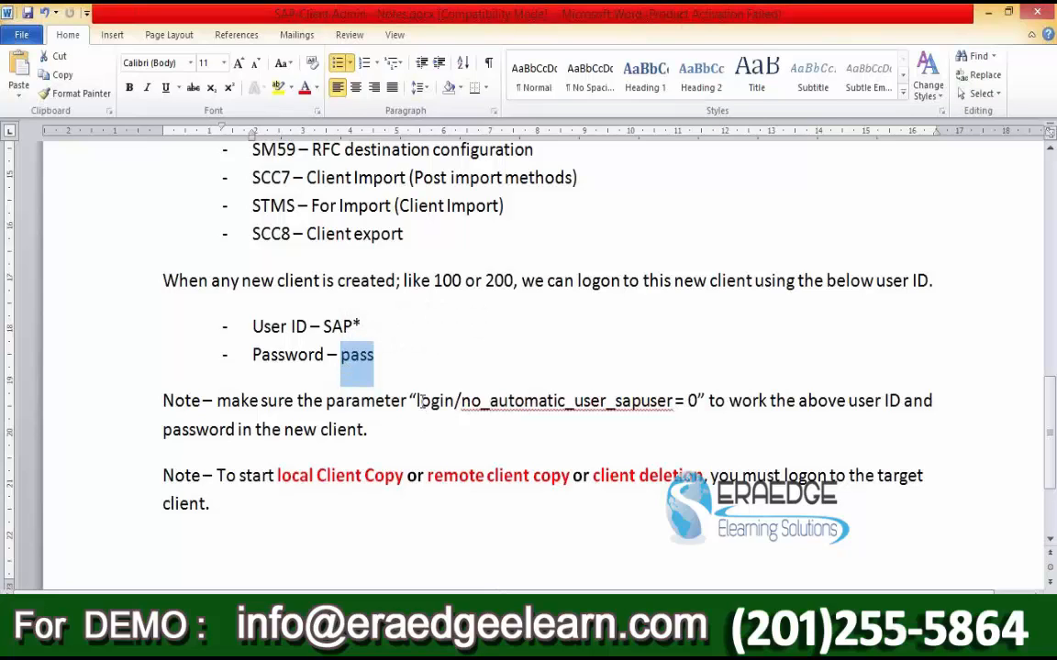
left_click_drag(417, 401, 647, 404)
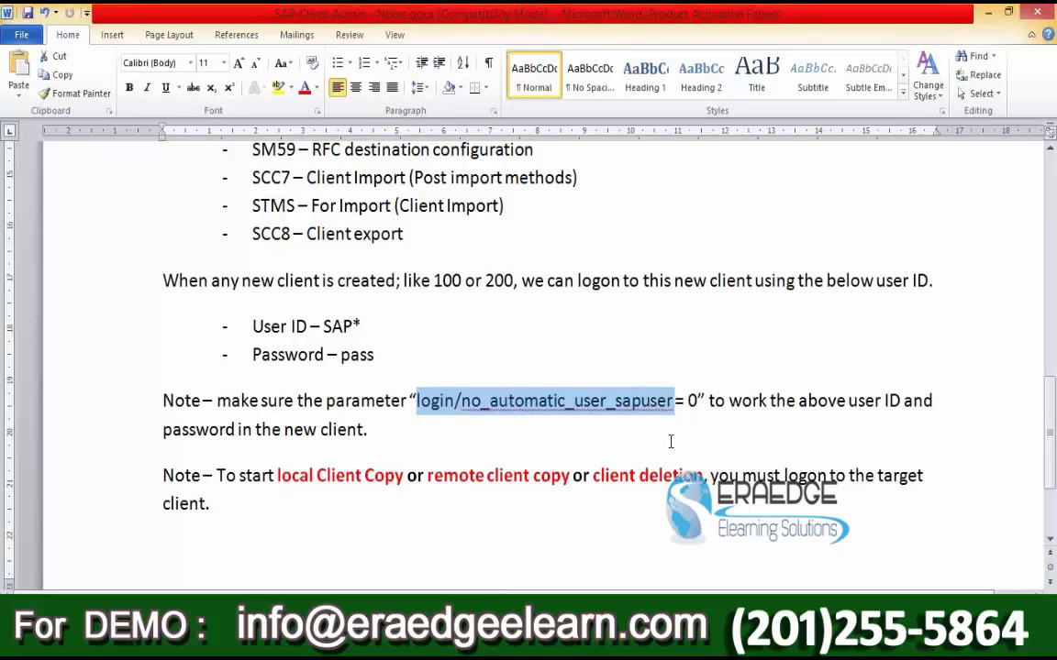
Step: Correct the parameter to login/no_automatic_user_sapstar, highlight it, and bring SAP Easy Access forward
left_click(672, 433)
left_click(675, 401)
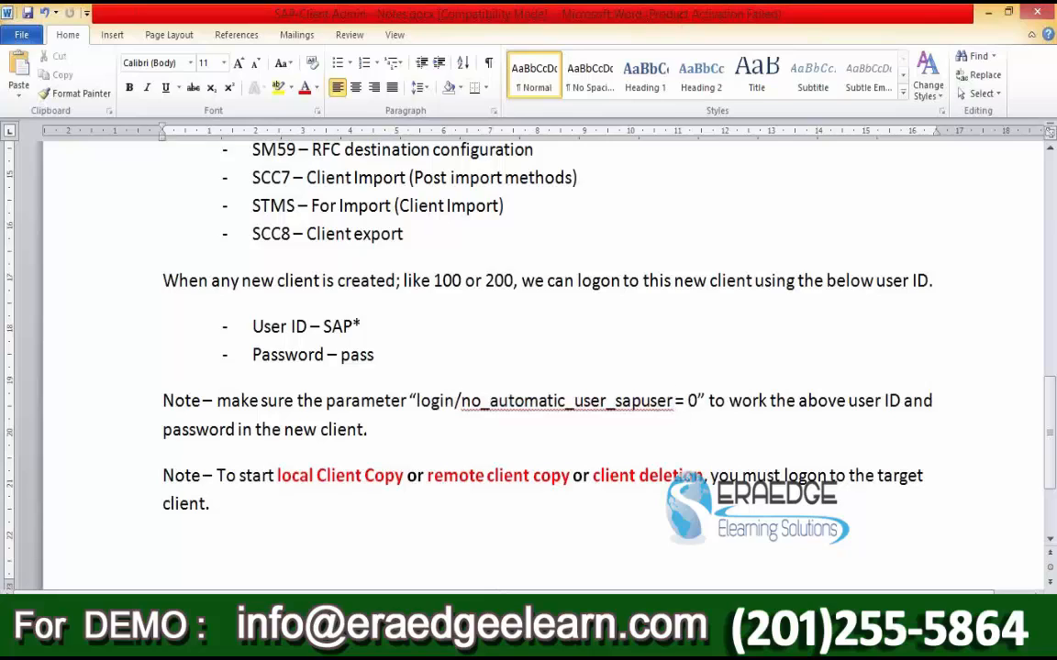
key("BackSpace")
key("BackSpace")
key("BackSpace")
key("BackSpace")
type("star")
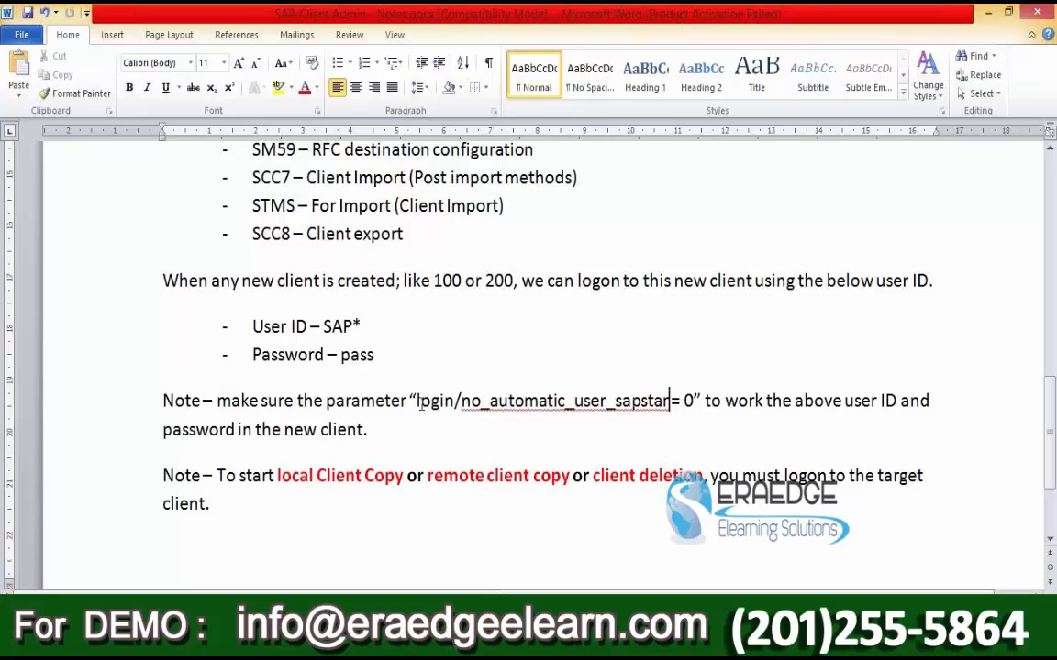
left_click_drag(418, 404, 644, 408)
key("ctrl+c")
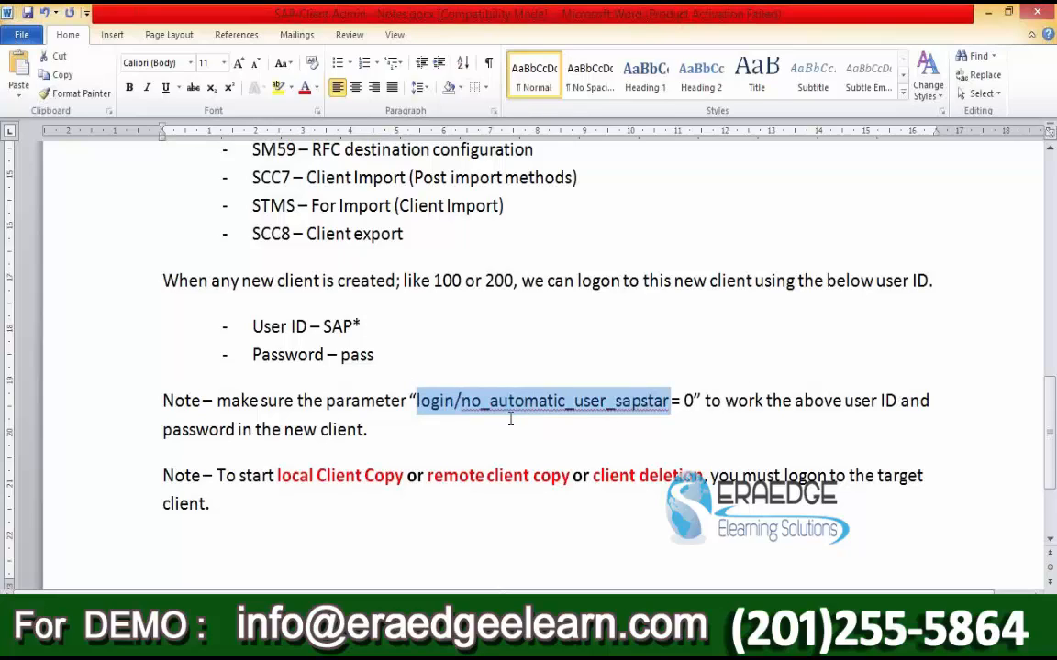
left_click(303, 642)
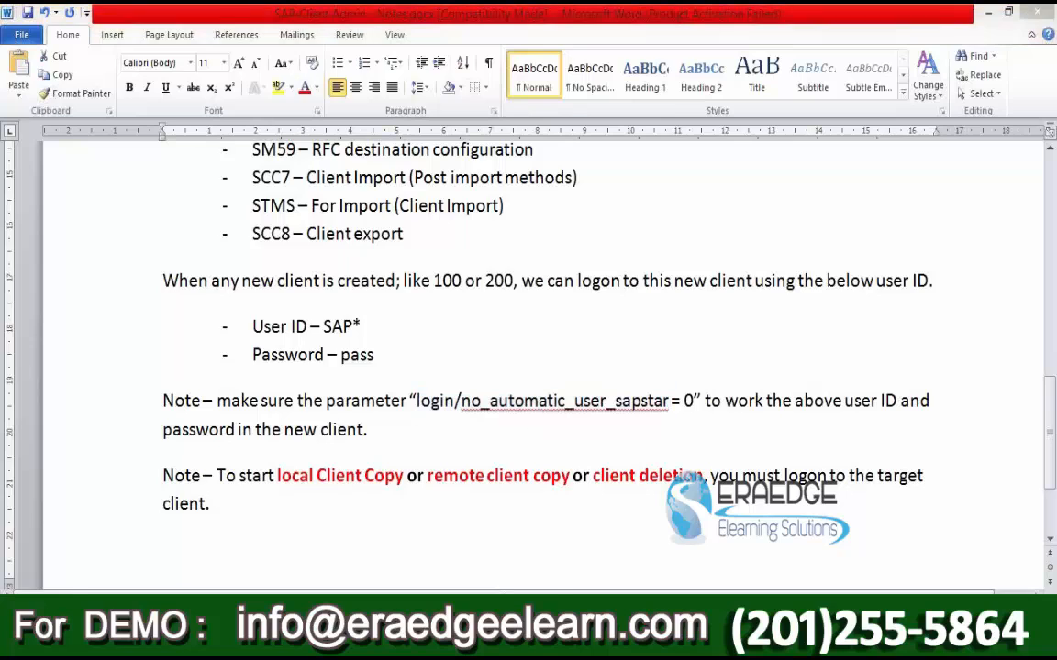
left_click(356, 576)
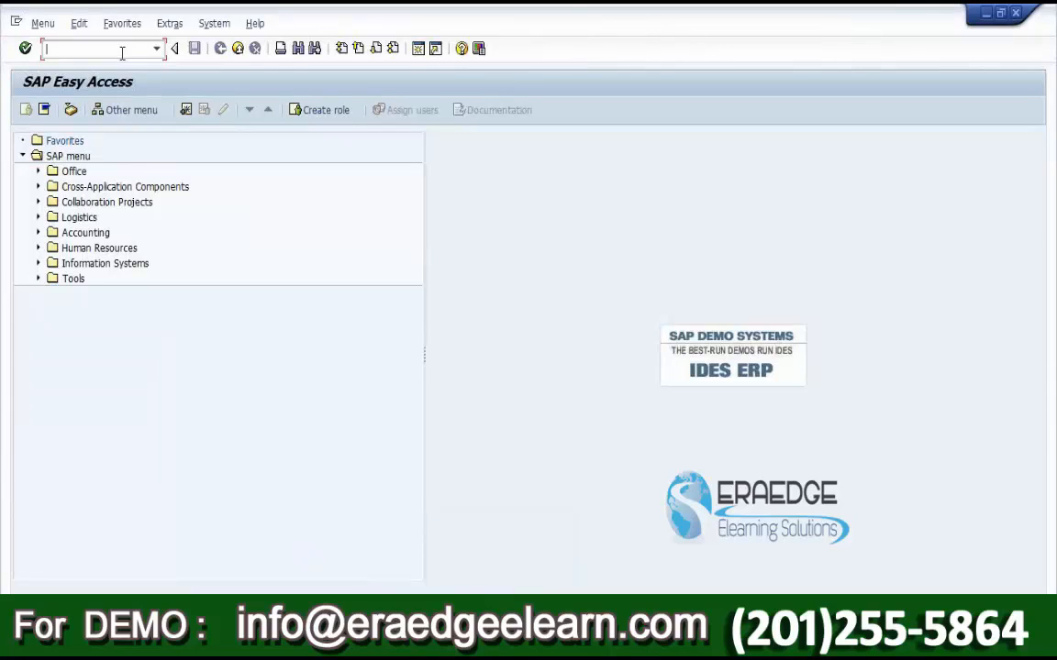
Step: Try running RZ11, dismiss the connection-reset errors, and bring up SAP Logon
type("RZ11")
key("Return")
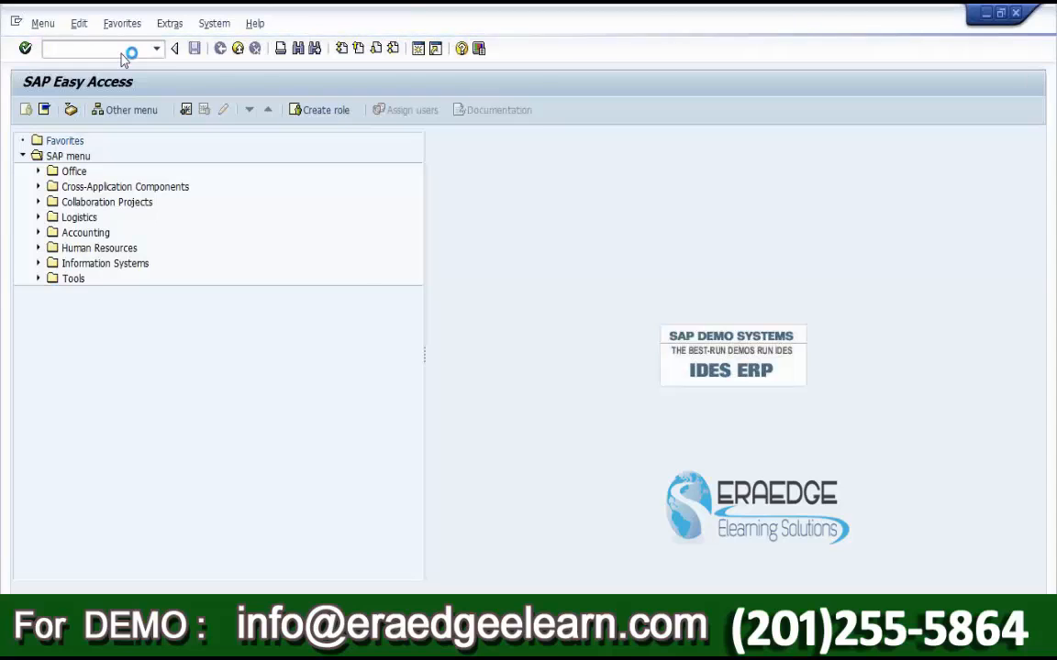
left_click(567, 401)
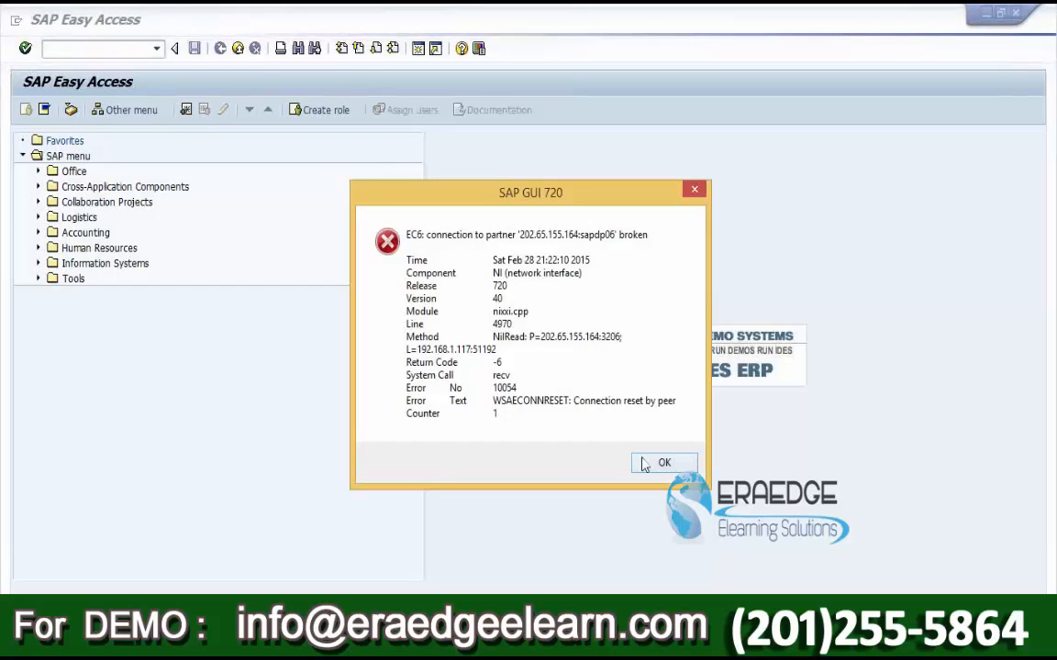
left_click(645, 465)
left_click(312, 641)
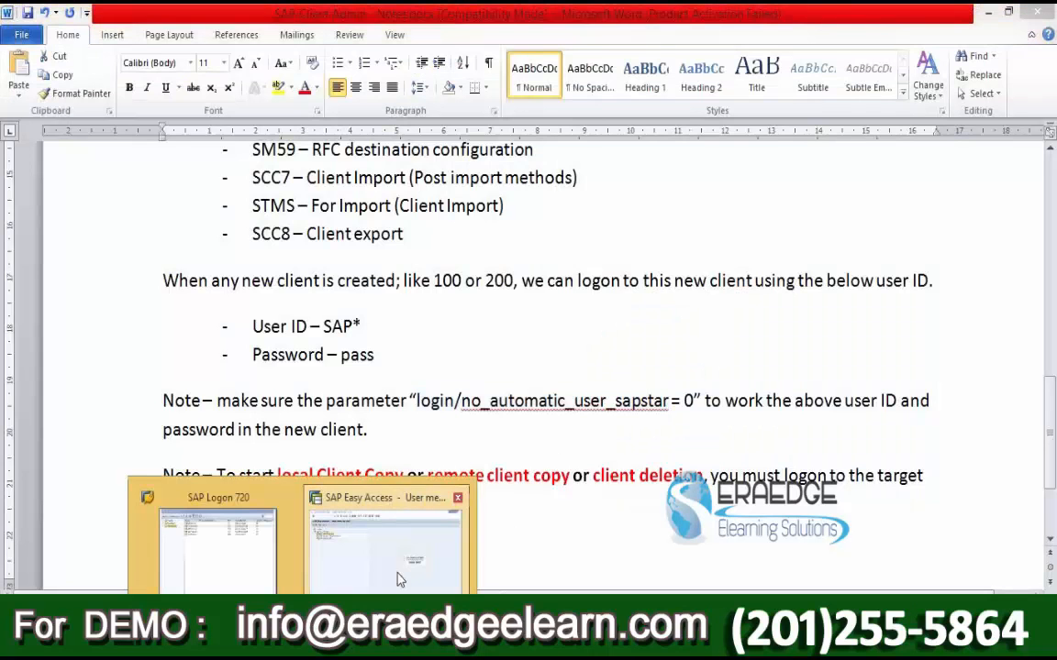
left_click(399, 580)
left_click(237, 47)
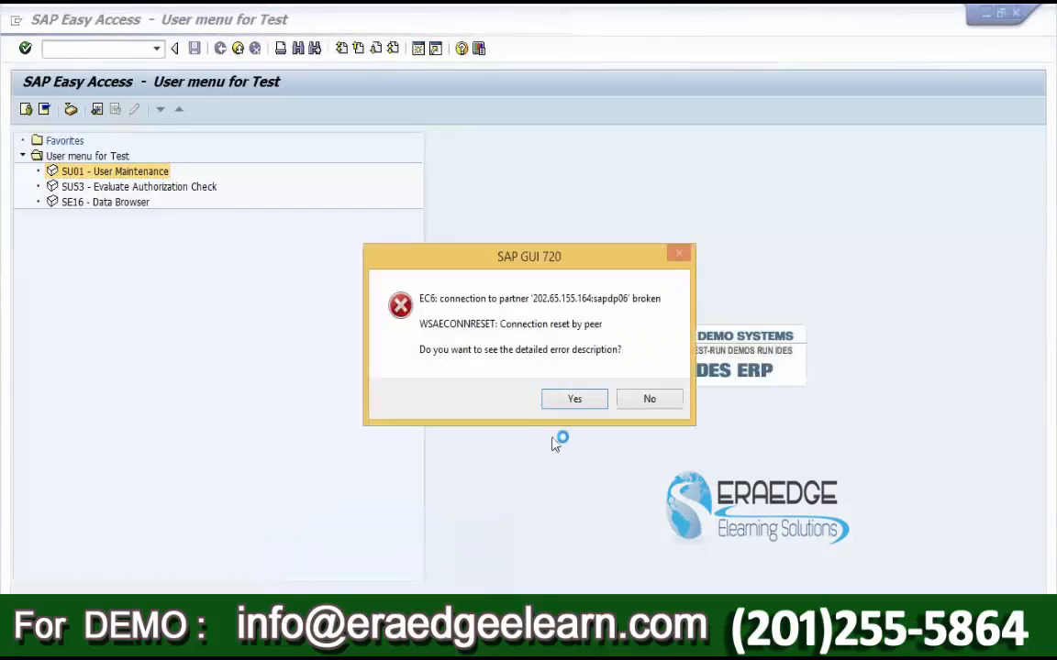
left_click(575, 400)
left_click(653, 464)
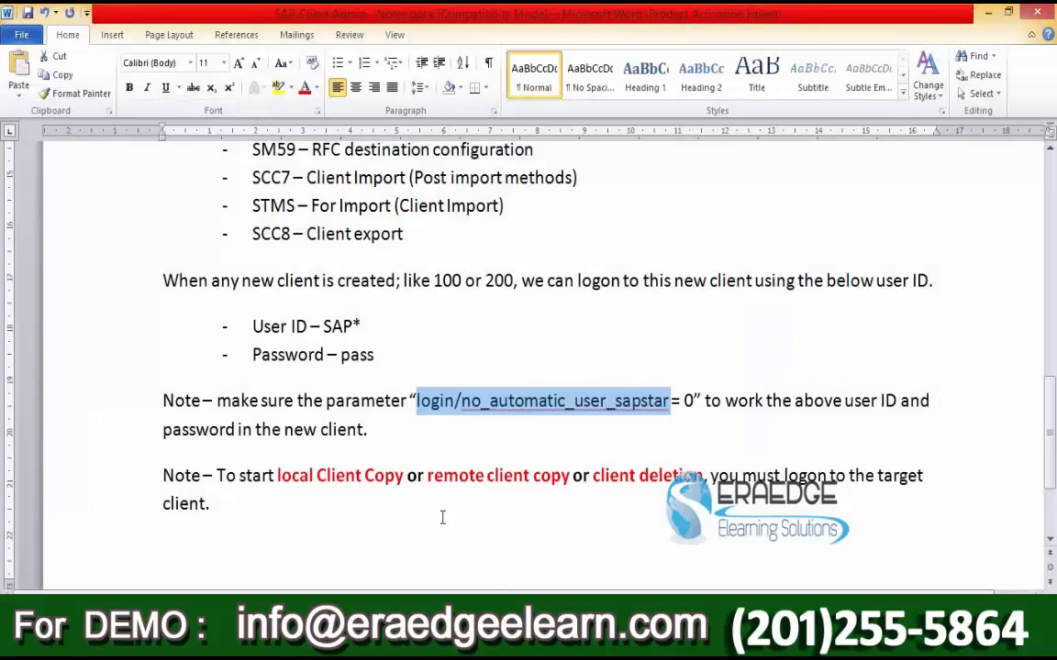
left_click(312, 641)
Step: Reconnect to the SAP server and log on to client 800 with the admin user
double_click(398, 183)
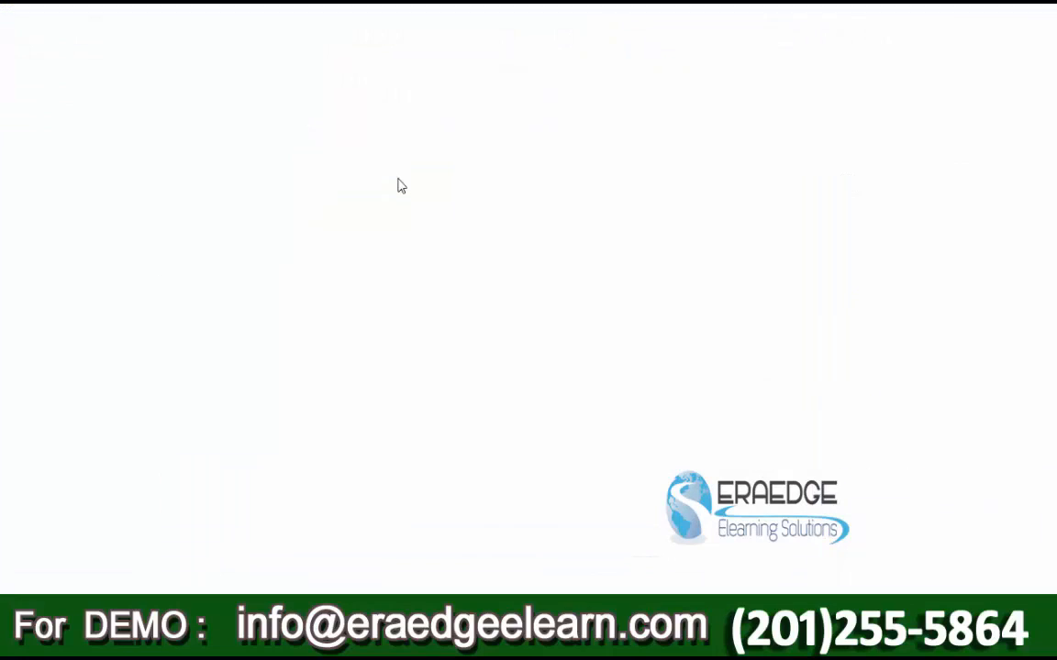
type("admin")
key("Tab")
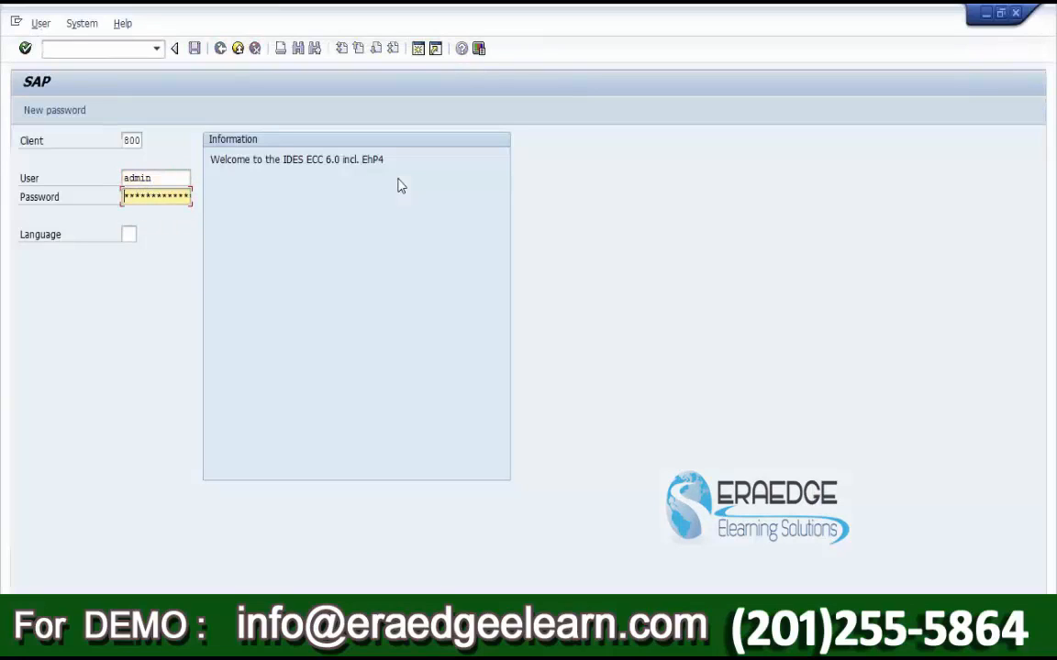
key("Return")
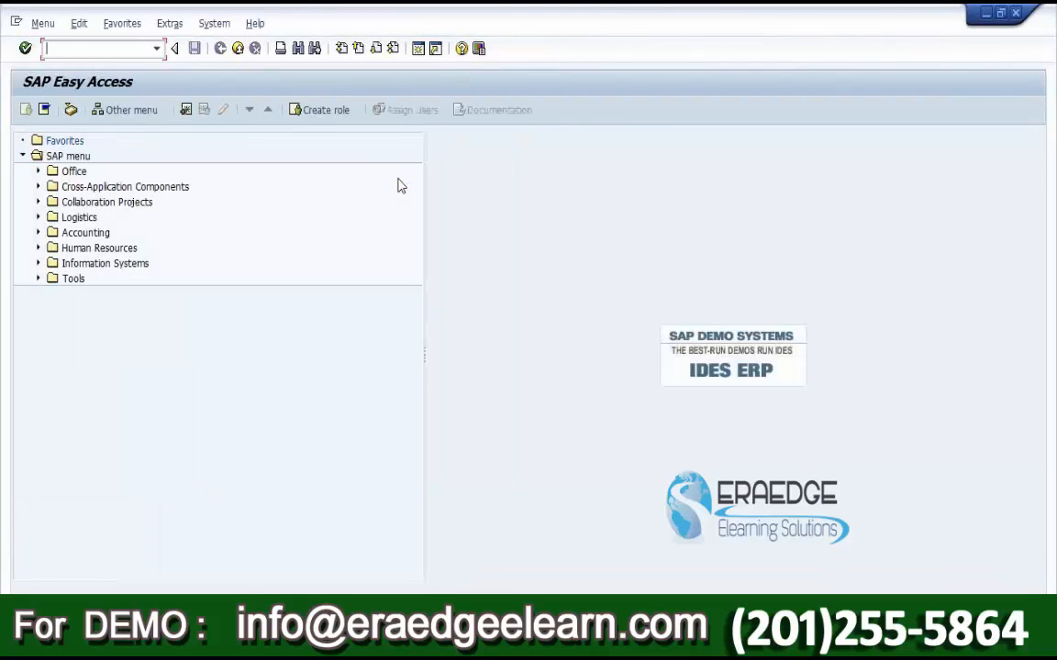
Step: Display parameter login/no_automatic_user_sapstar in RZ11
type("RZ11")
key("Return")
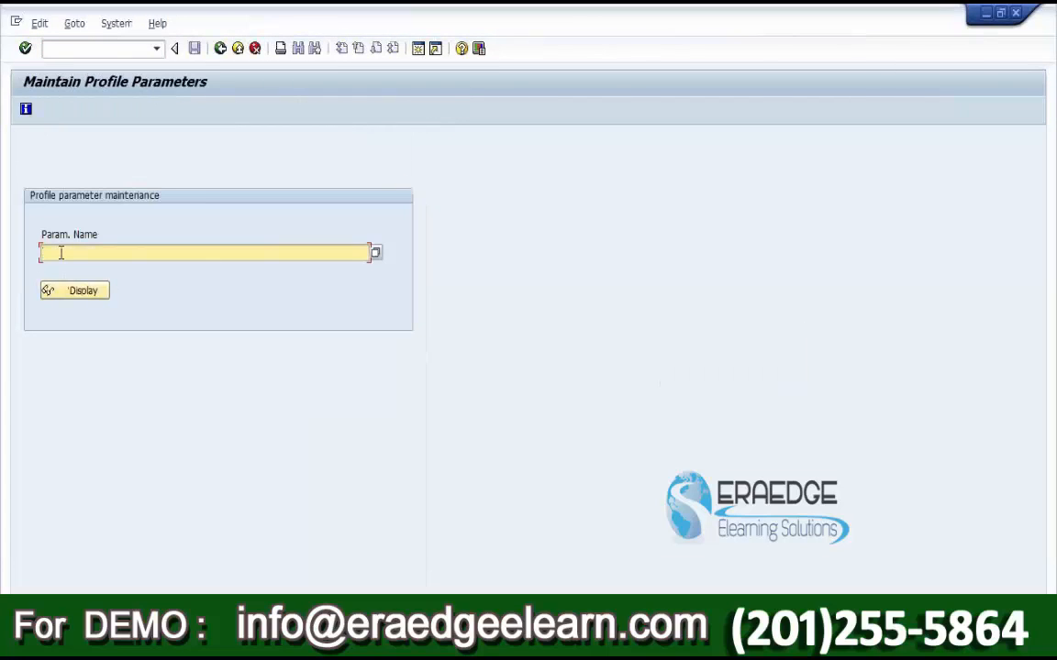
key("ctrl+v")
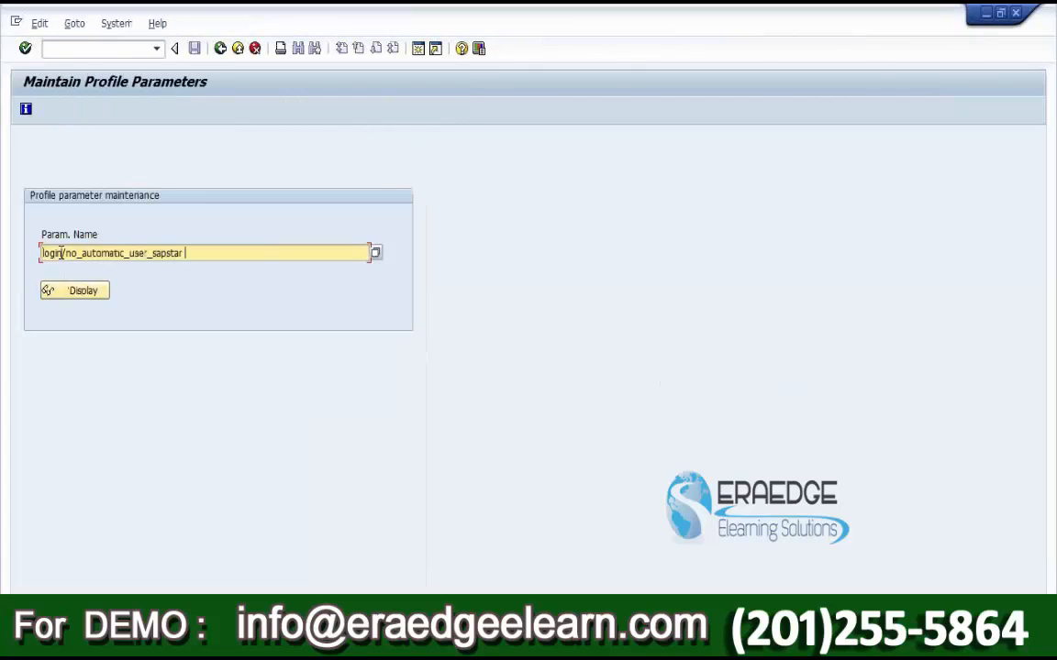
left_click(88, 293)
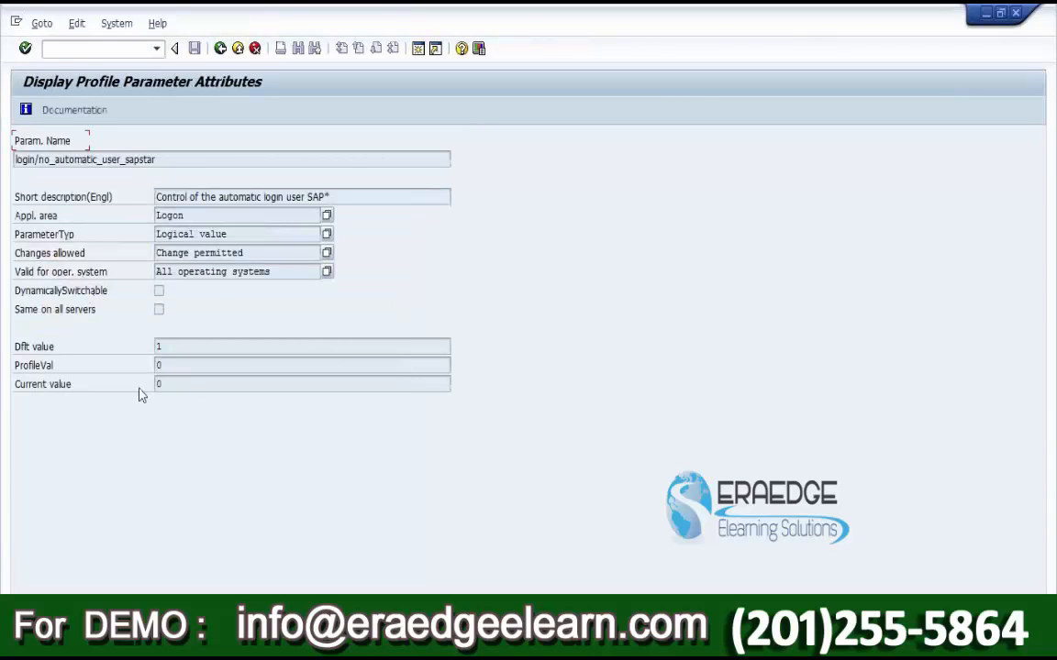
Step: Review its default value 1 and current value 0, then return to the entry screen
left_click(63, 387)
left_click_drag(169, 382, 156, 384)
left_click_drag(175, 349, 133, 349)
left_click_drag(173, 384, 120, 389)
left_click(221, 48)
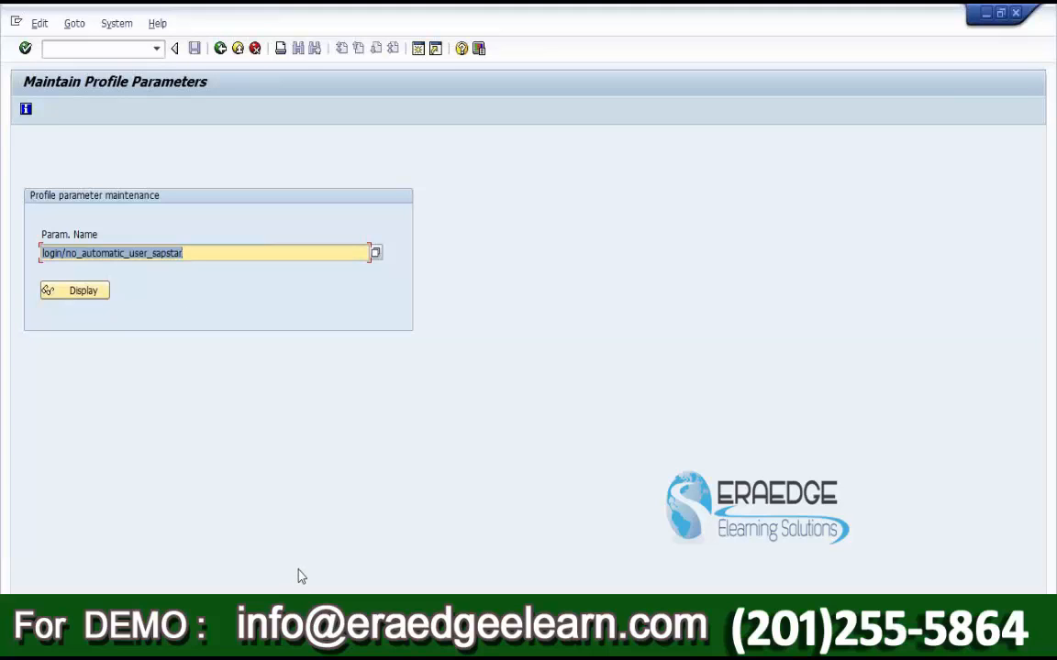
Step: Redisplay login/no_automatic_user_sapstar in RZ11 to recheck its current value 0
left_click(220, 48)
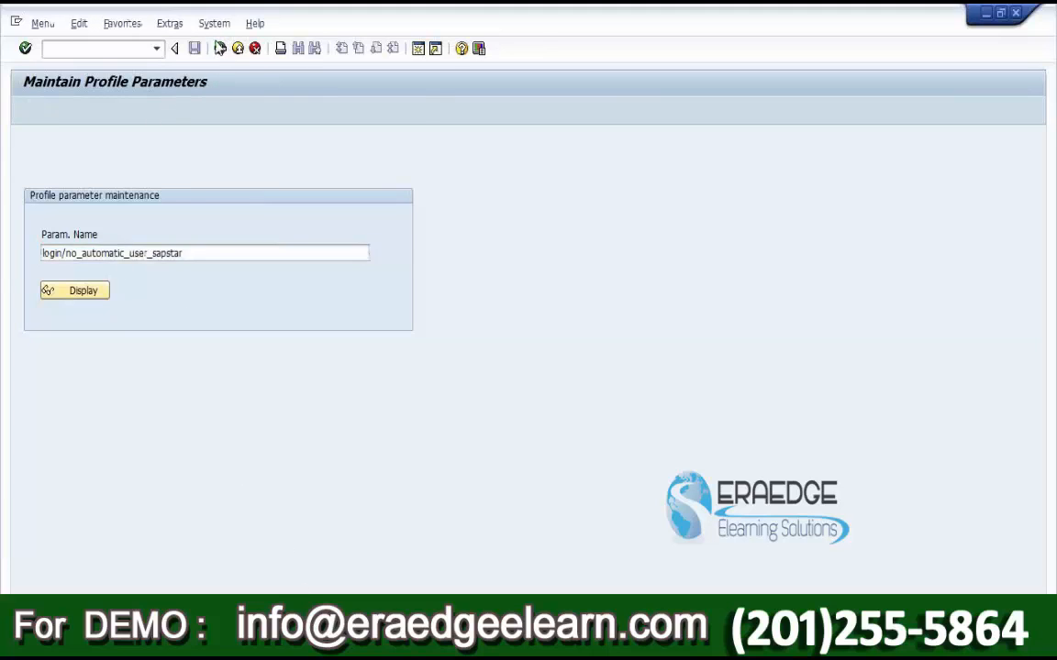
type("rz11")
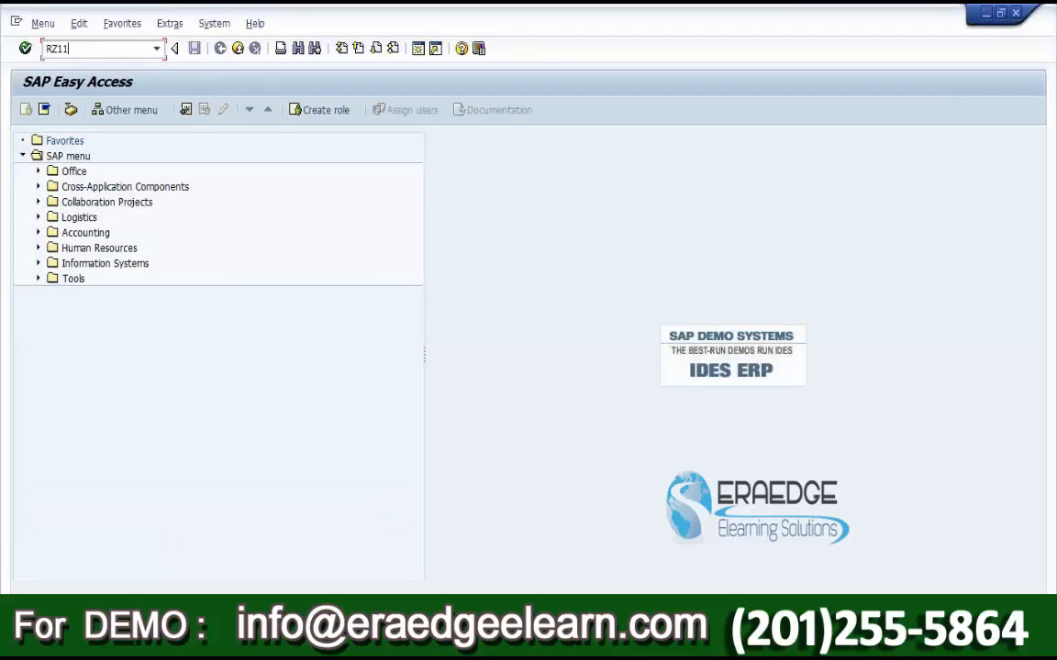
key("Return")
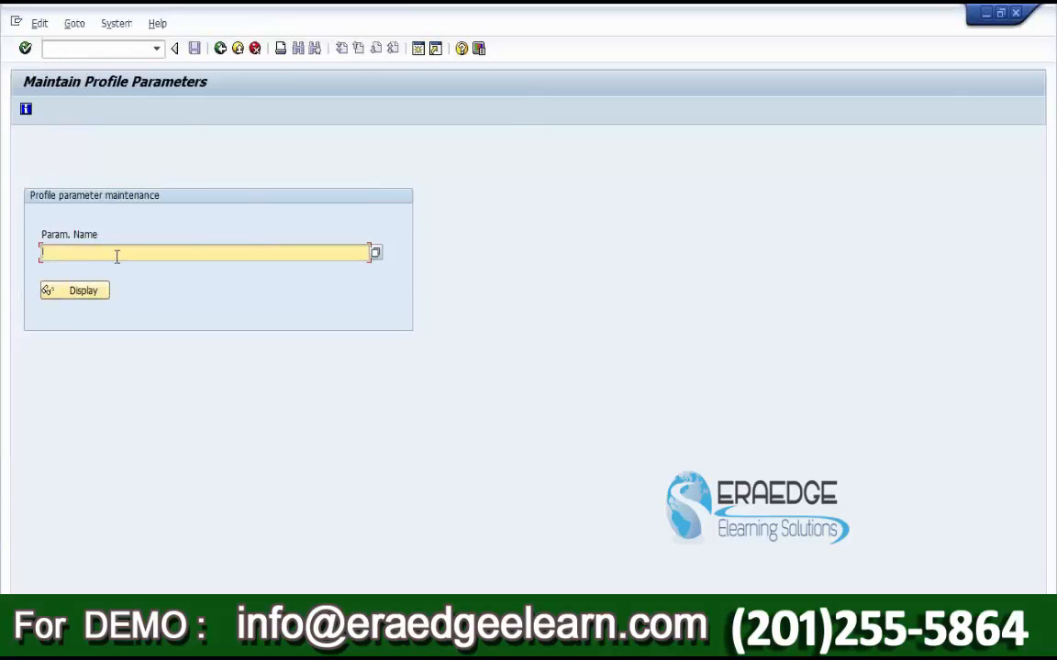
type("login/no_automatic_user_sapstar")
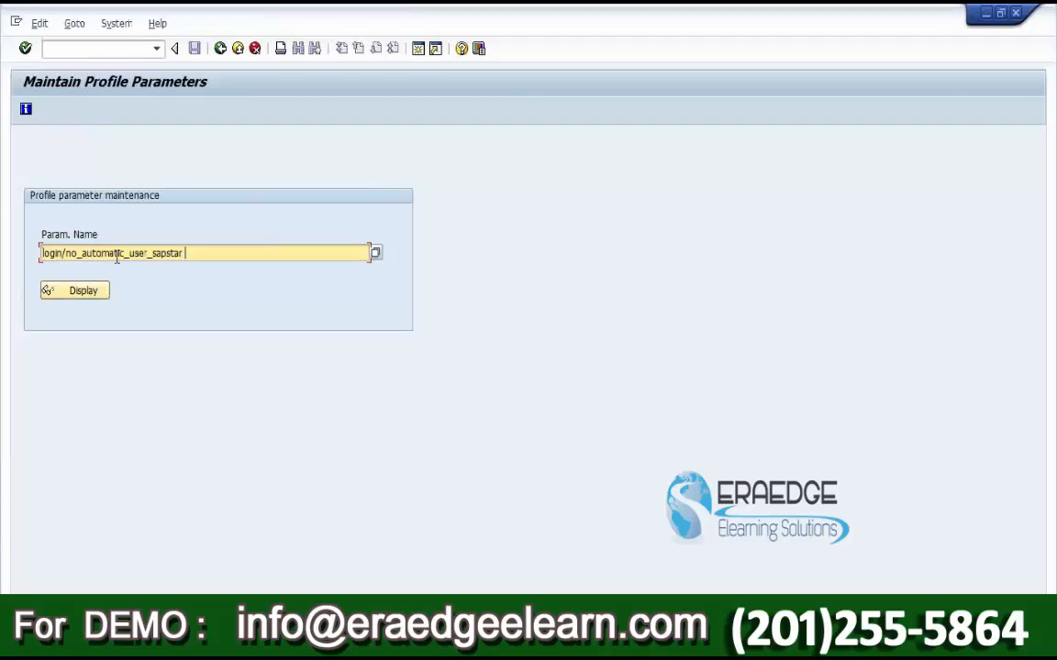
left_click(83, 291)
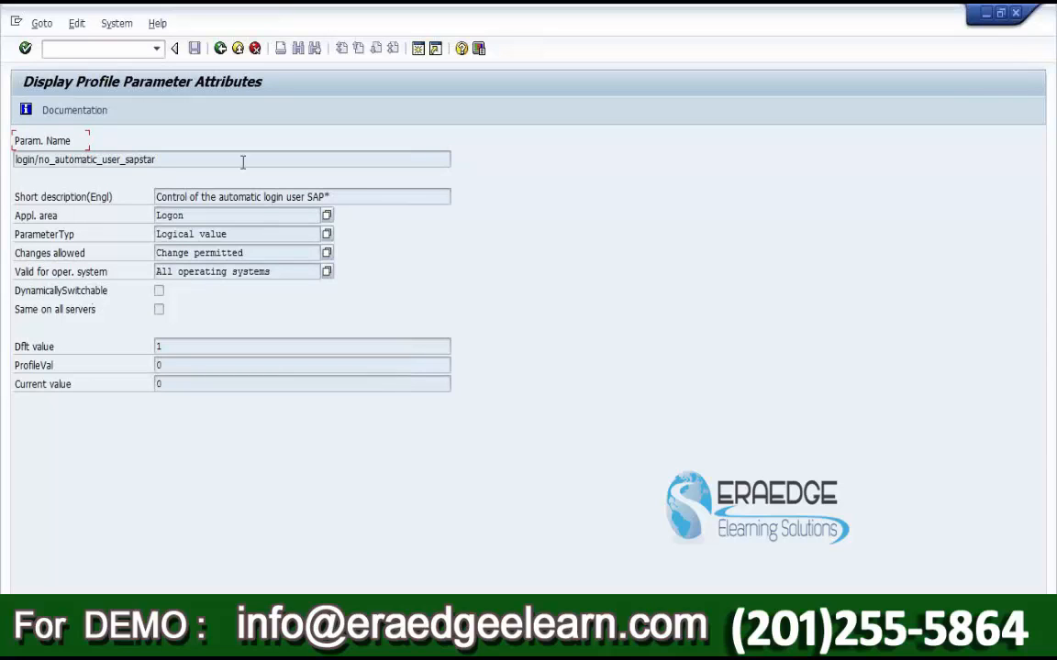
Step: Return to SAP Easy Access and switch to the Word notes
left_click(220, 49)
left_click(221, 49)
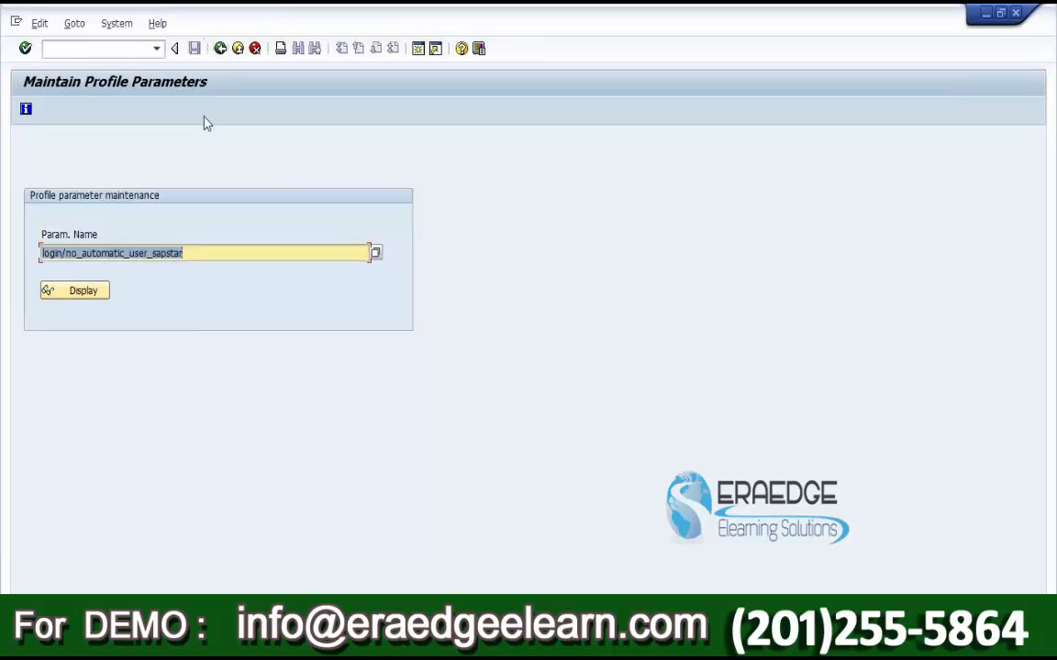
left_click(220, 49)
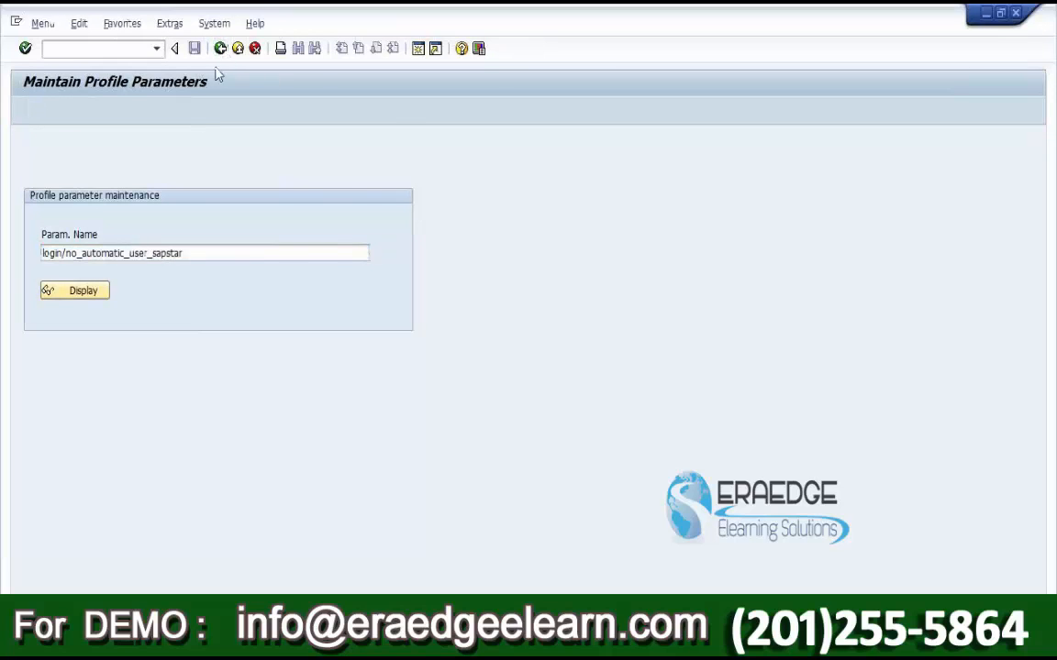
left_click(386, 634)
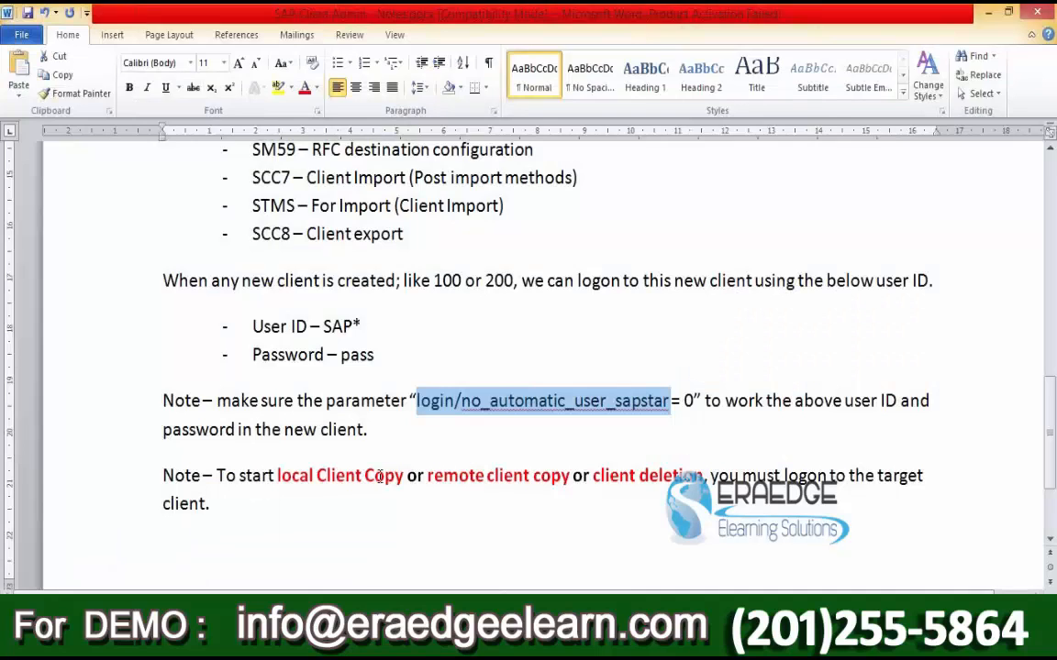
Step: Clear the parameter highlight and scroll back up in the Word notes
left_click(368, 430)
left_click_drag(368, 430, 393, 255)
scroll(249, 279, "up", 3)
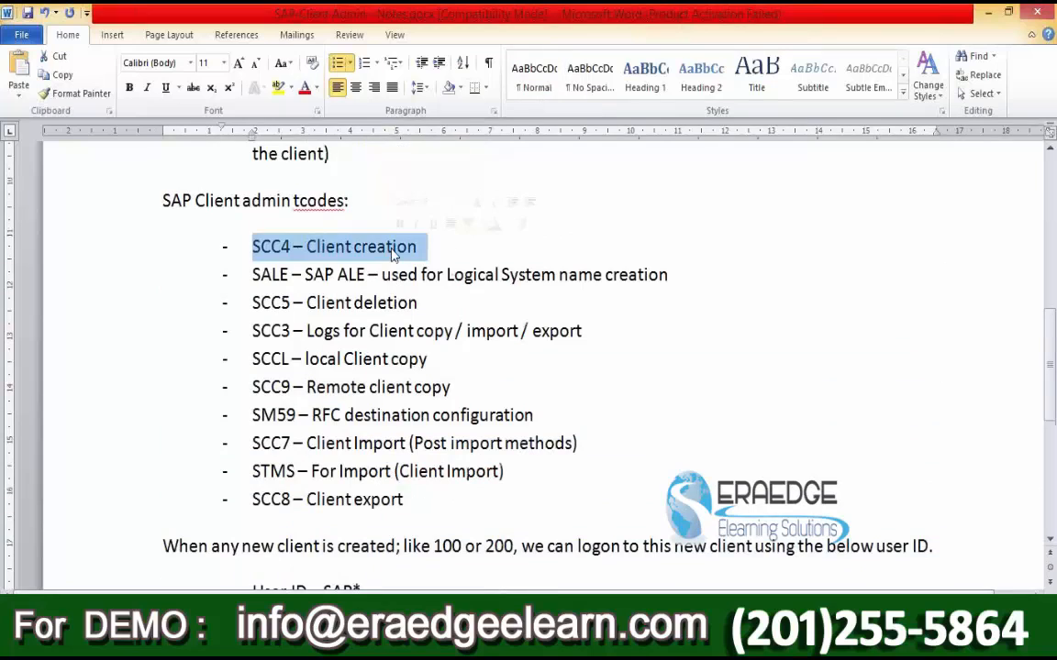
Step: Start the SCC4 client maintenance transaction from SAP Easy Access
mouse_move(307, 642)
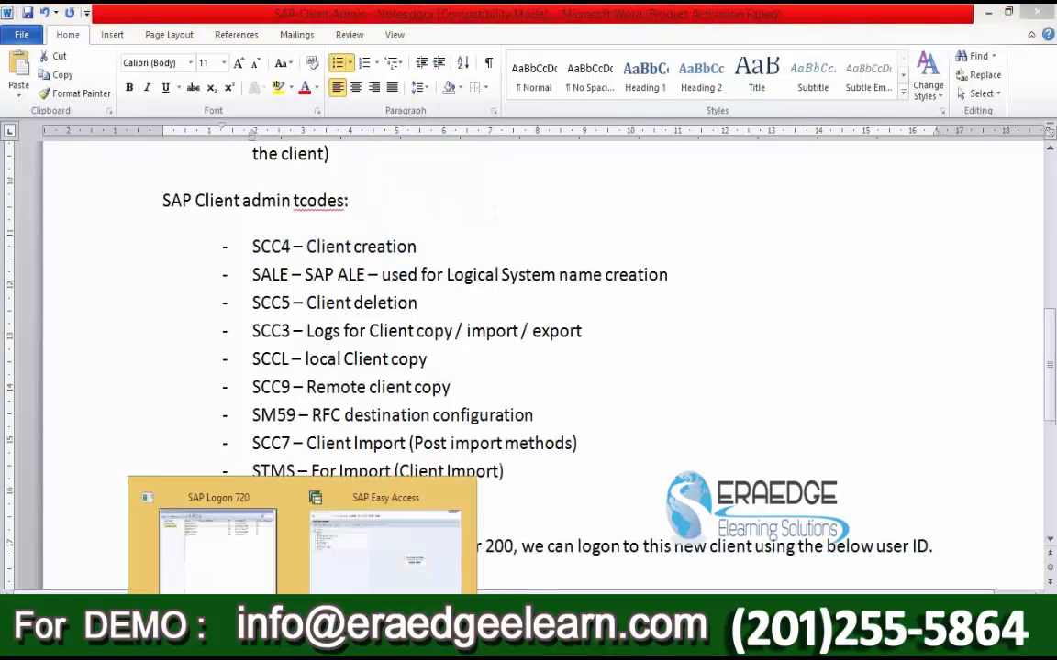
left_click(385, 550)
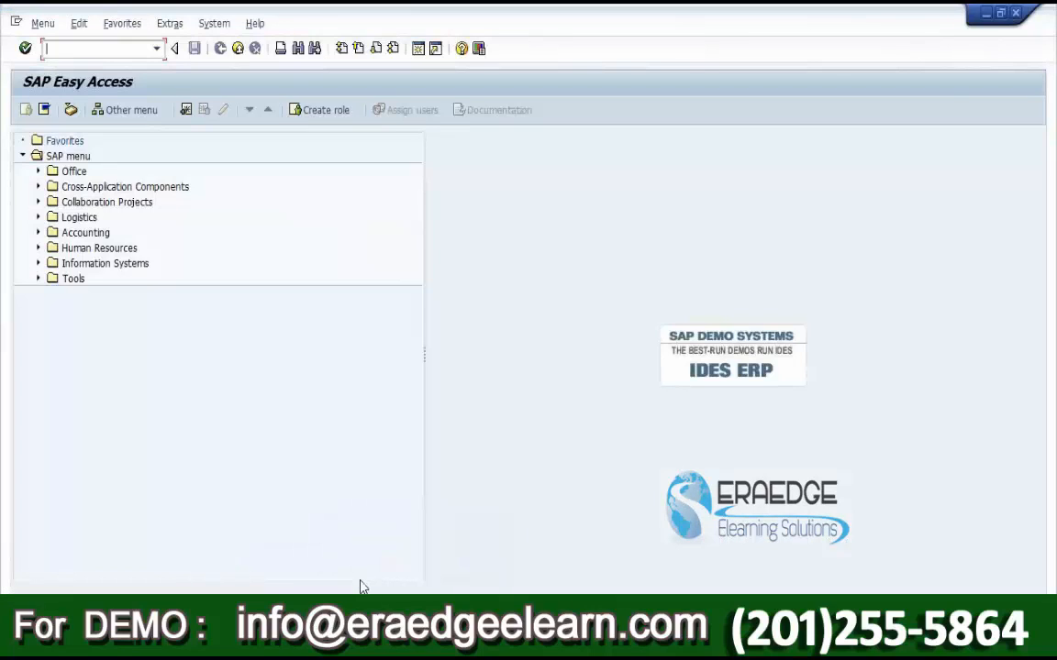
type("scc4")
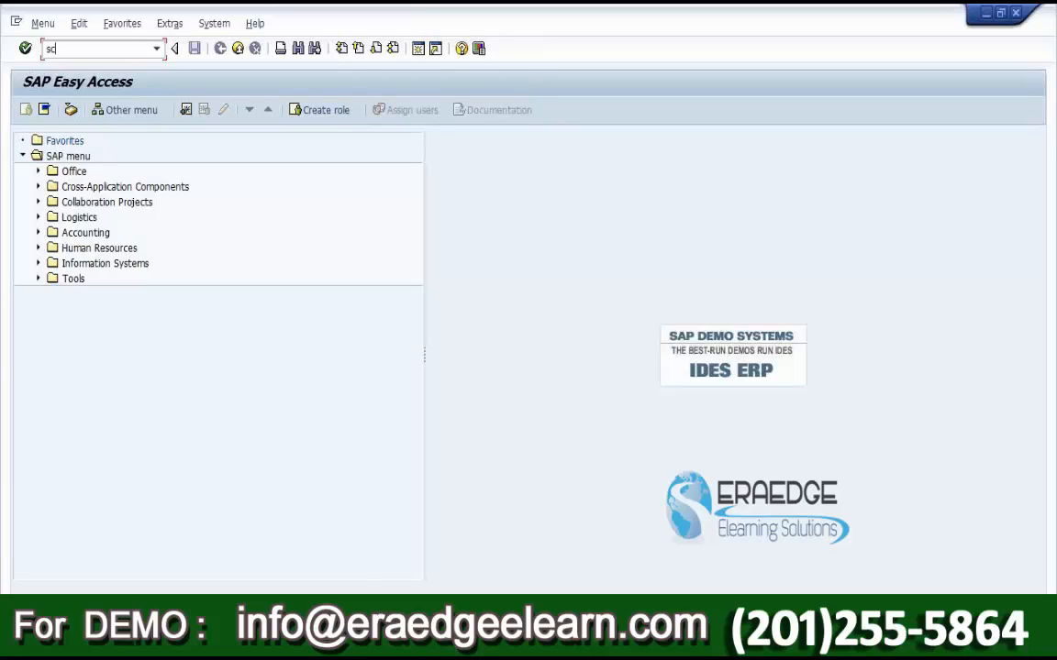
double_click(65, 49)
left_click(25, 47)
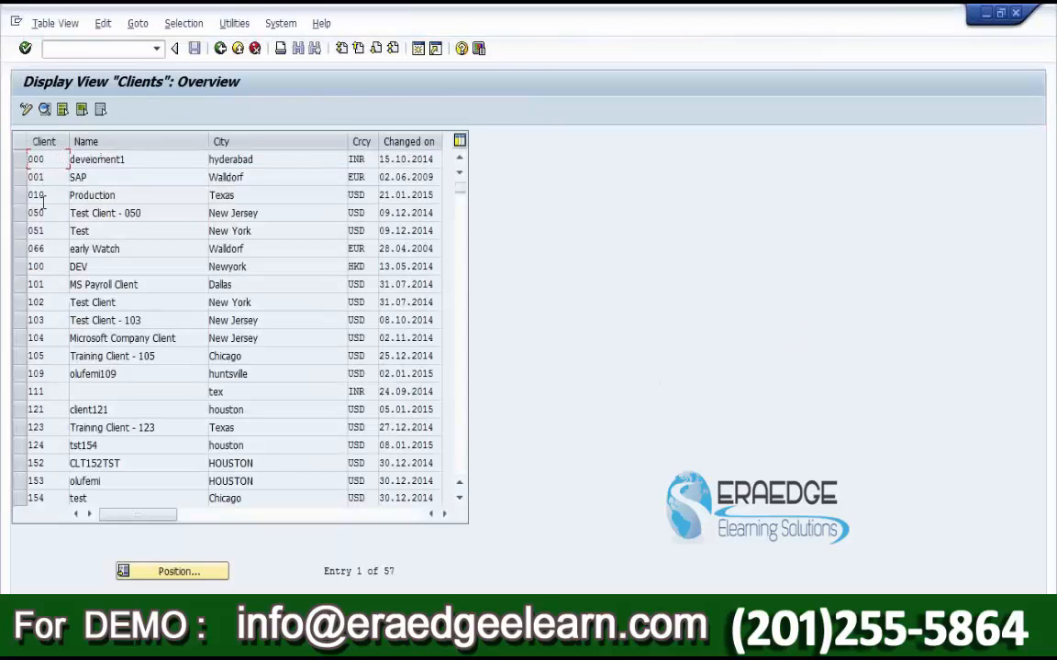
Step: Scroll through the 57-client list and mark client 250 'Development'
scroll(40, 286, "down", 4)
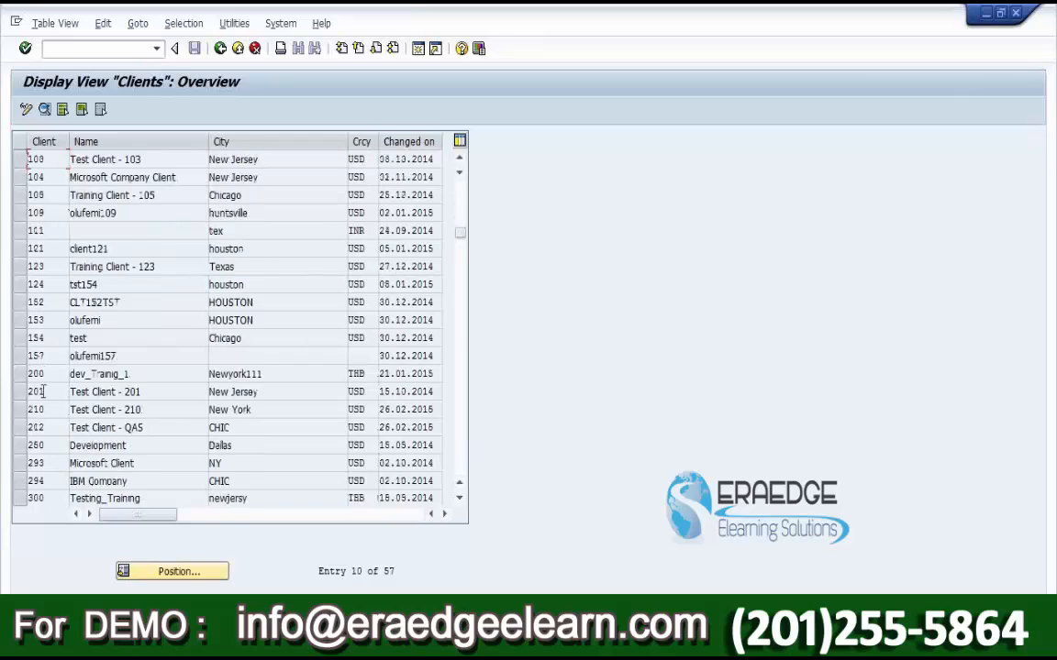
scroll(41, 413, "down", 1)
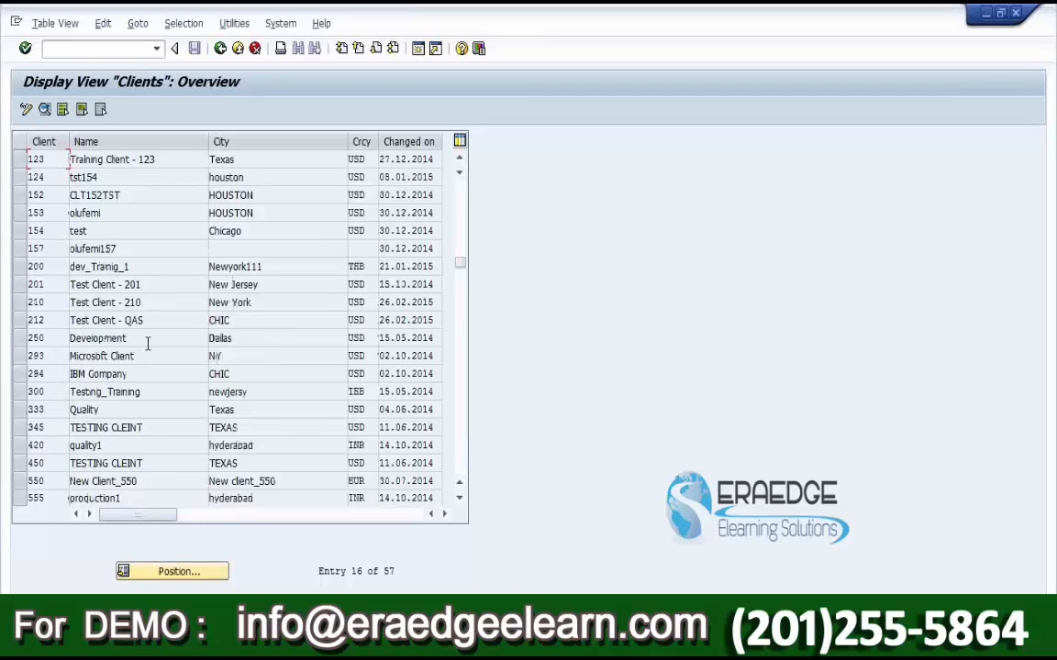
scroll(151, 341, "down", 4)
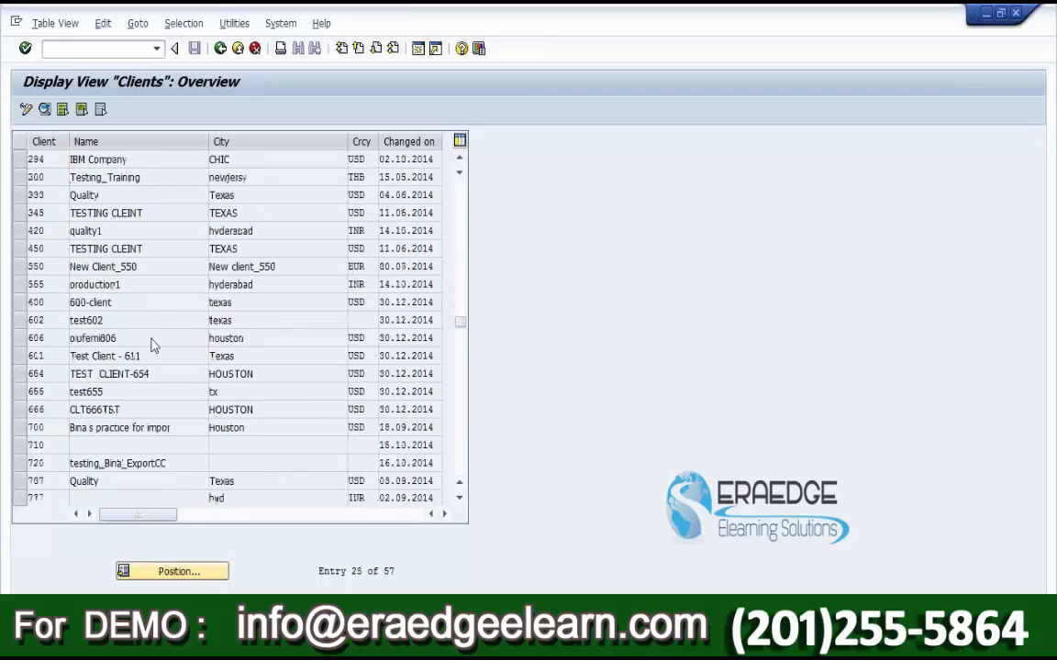
scroll(146, 362, "down", 8)
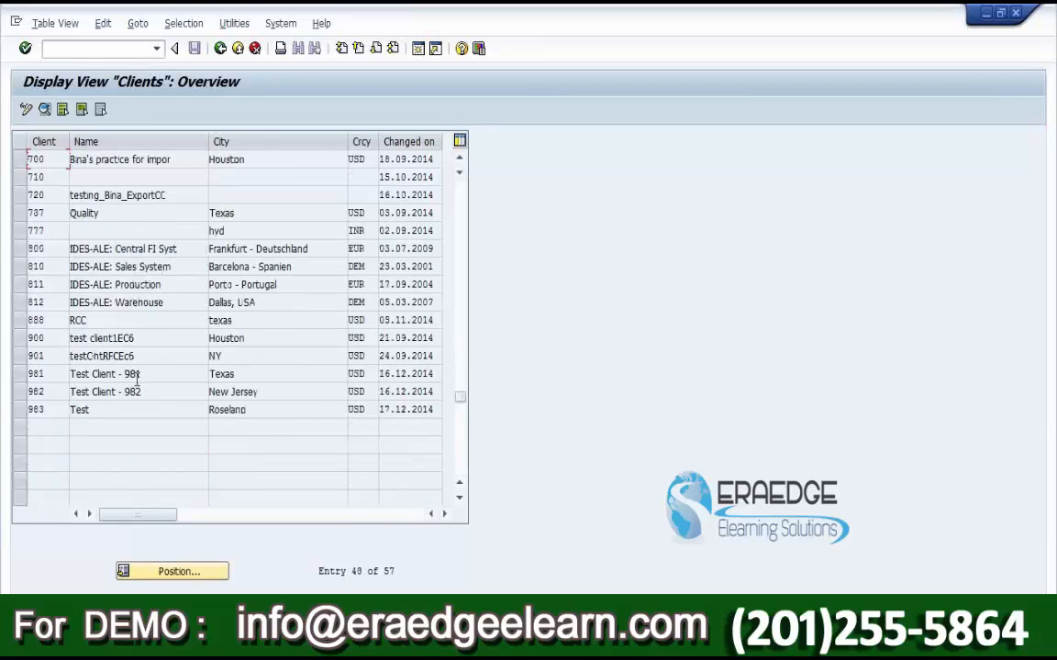
scroll(136, 376, "up", 7)
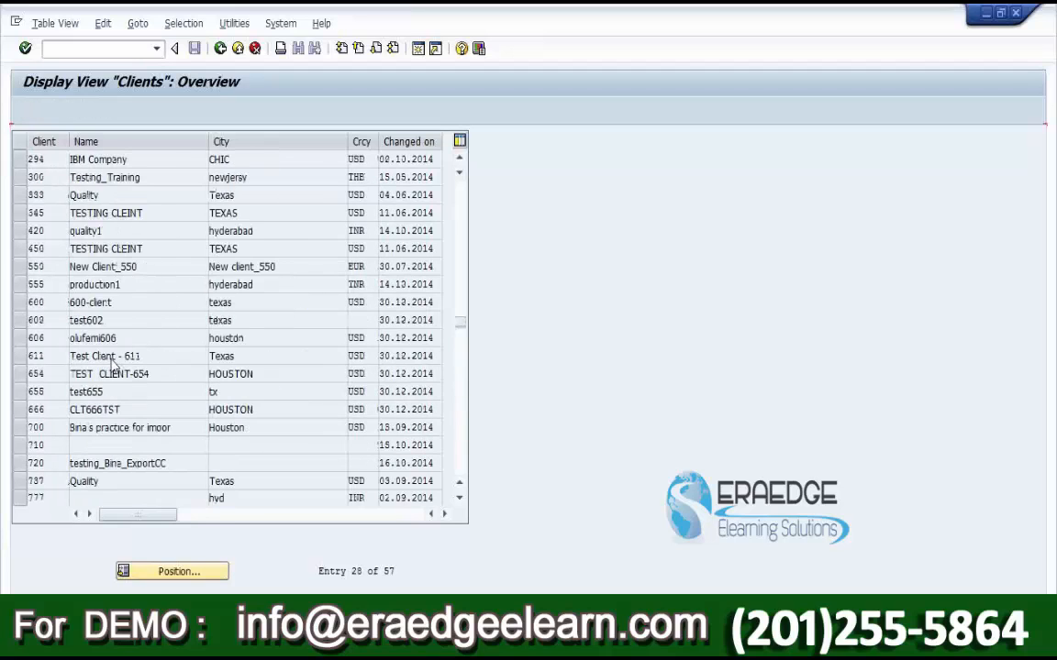
scroll(112, 365, "up", 5)
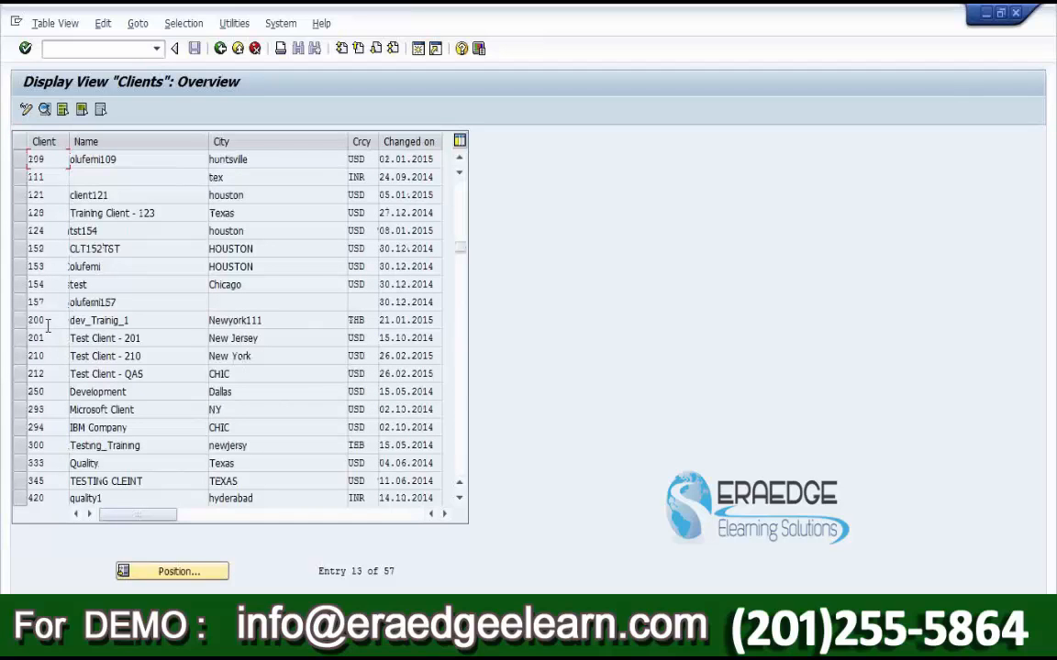
left_click_drag(49, 356, 18, 392)
Step: Switch the Clients table to change mode and acknowledge the cross-client caution
left_click(26, 110)
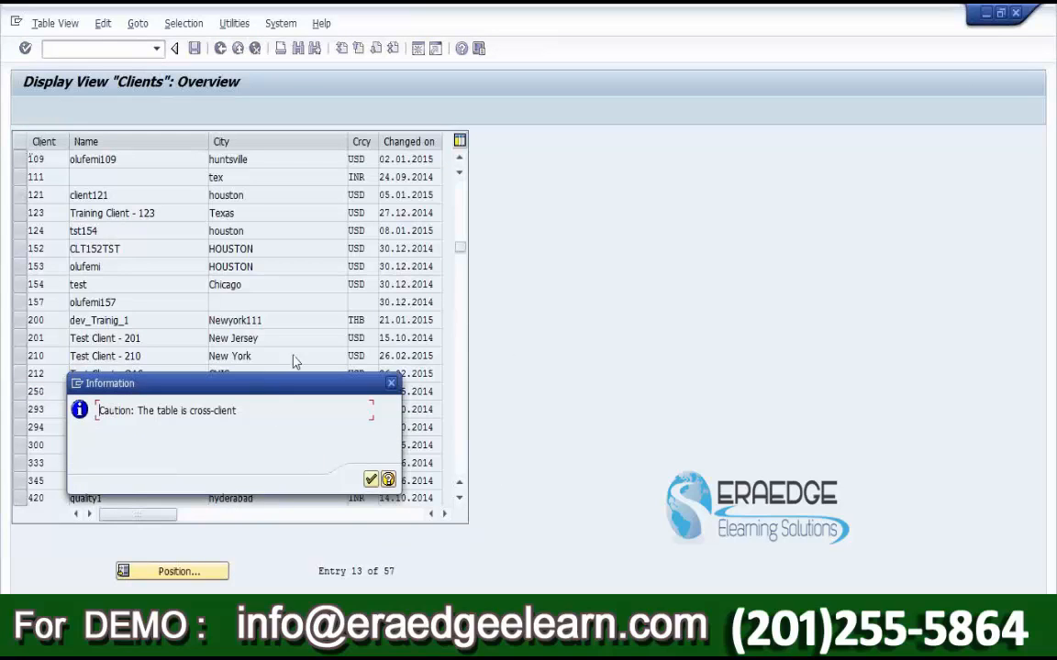
left_click_drag(292, 383, 413, 169)
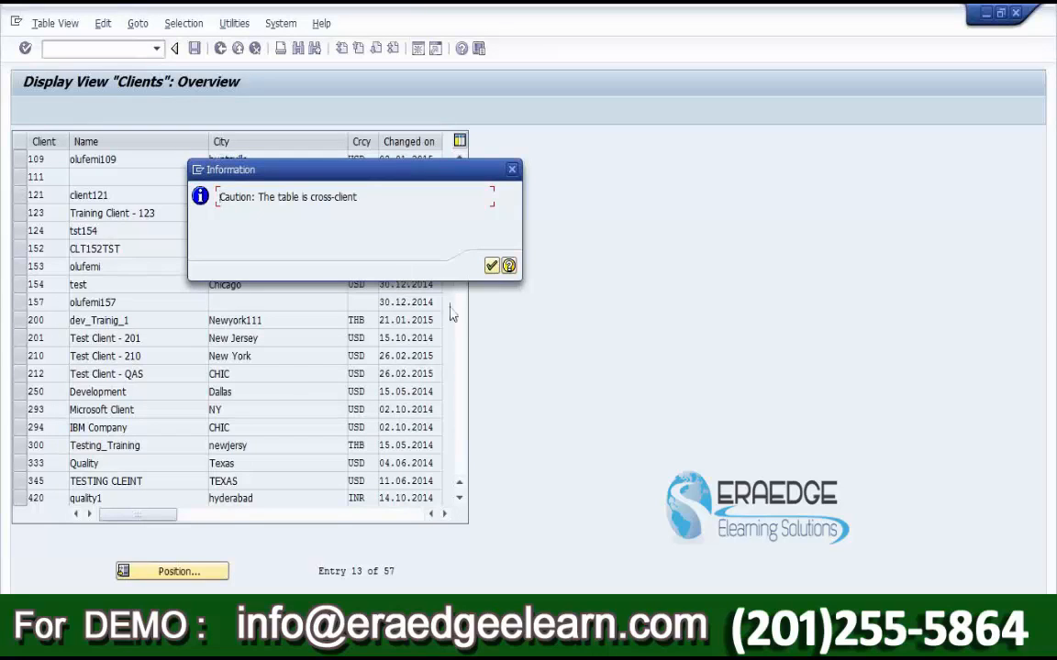
left_click_drag(357, 196, 267, 190)
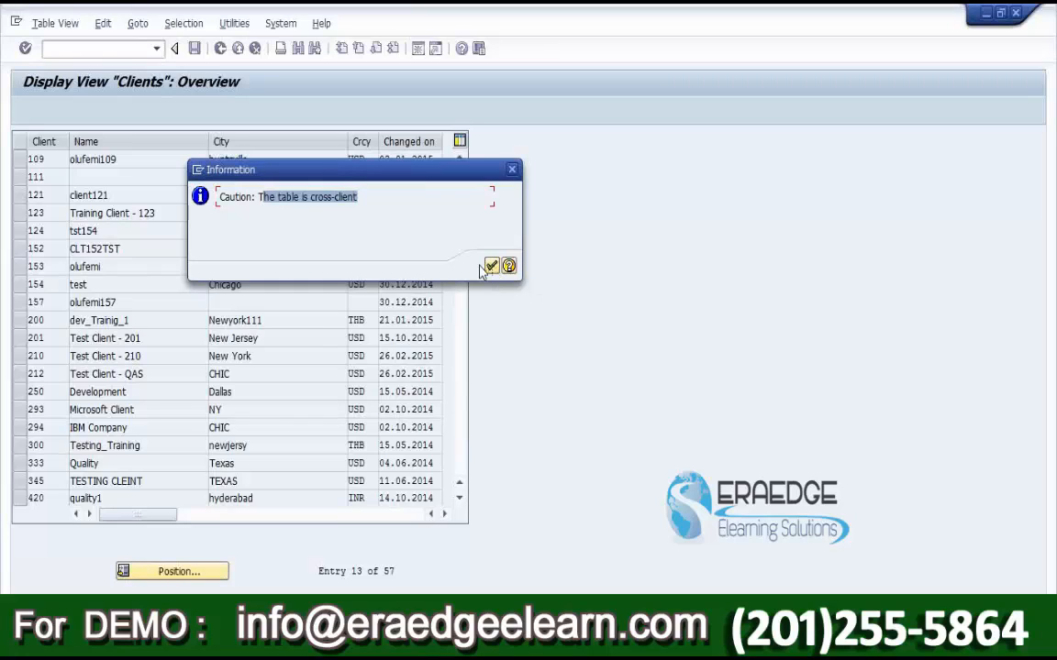
left_click(493, 266)
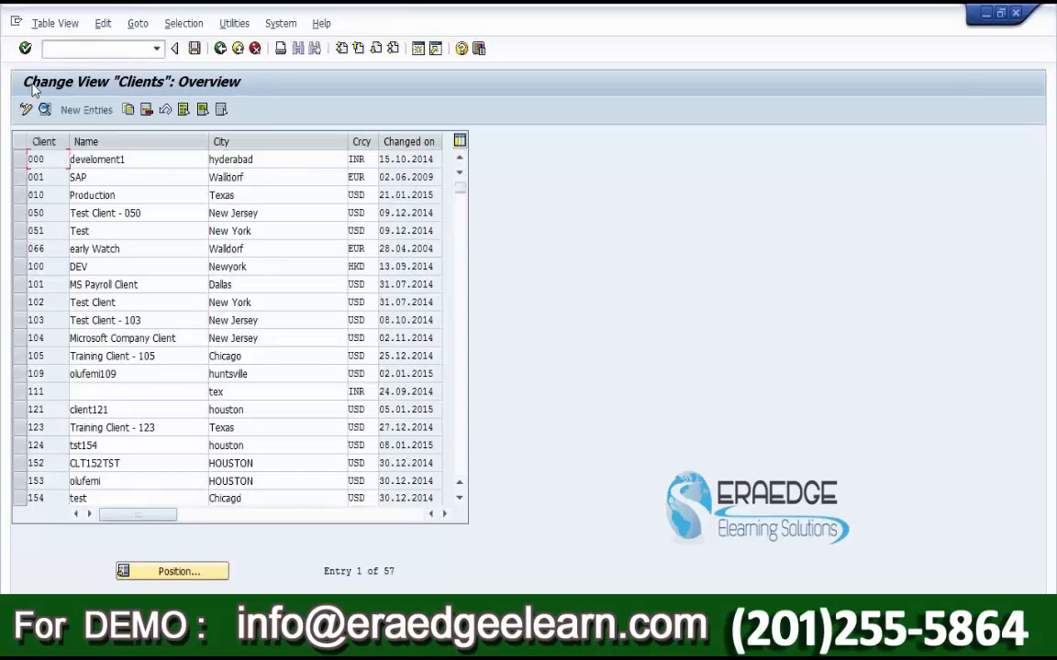
Step: Add a new client entry 220 with description 'Training Client - 220'
left_click(93, 114)
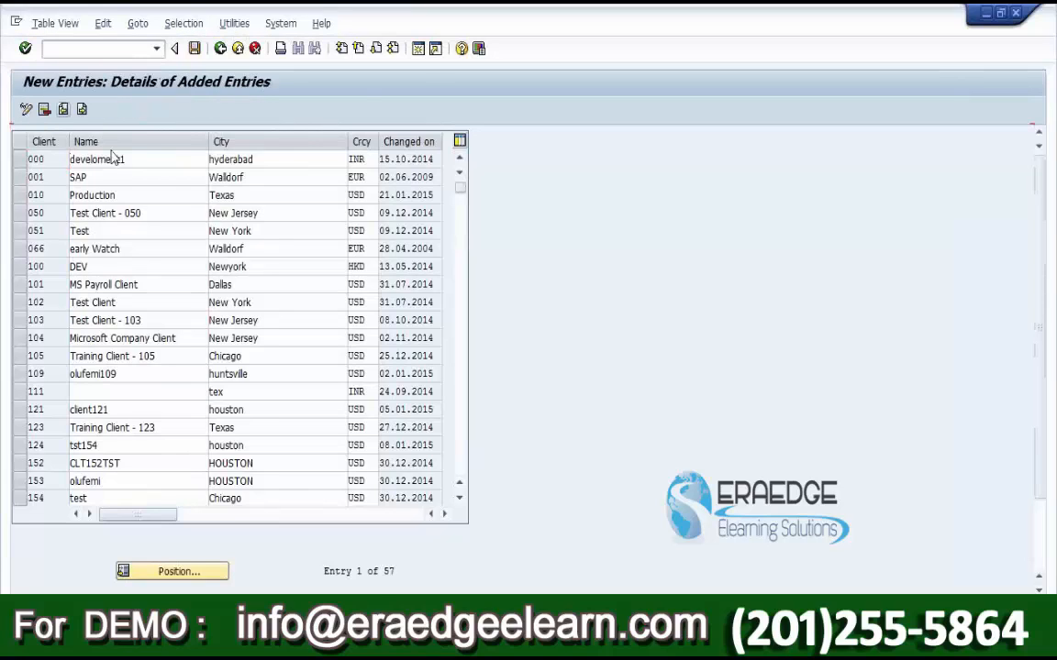
type("220")
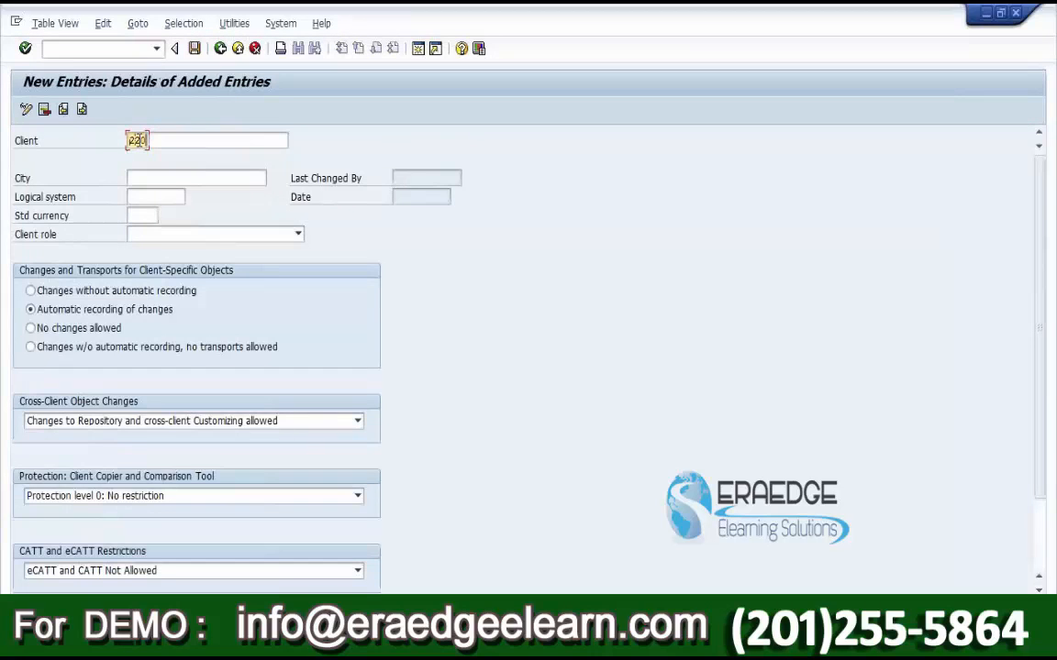
left_click(177, 142)
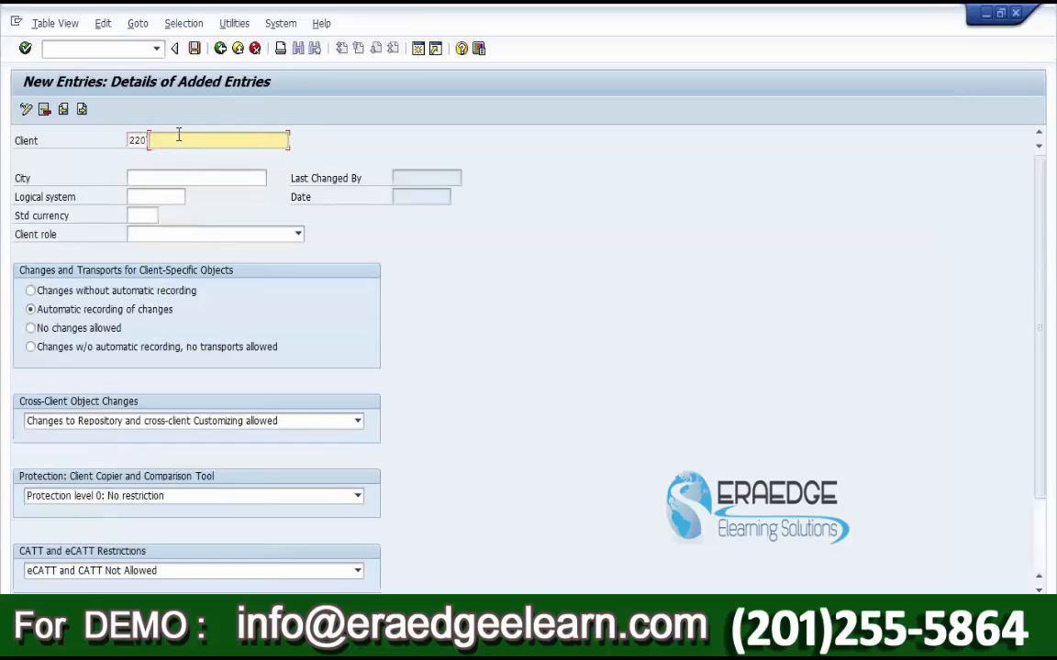
type("Training")
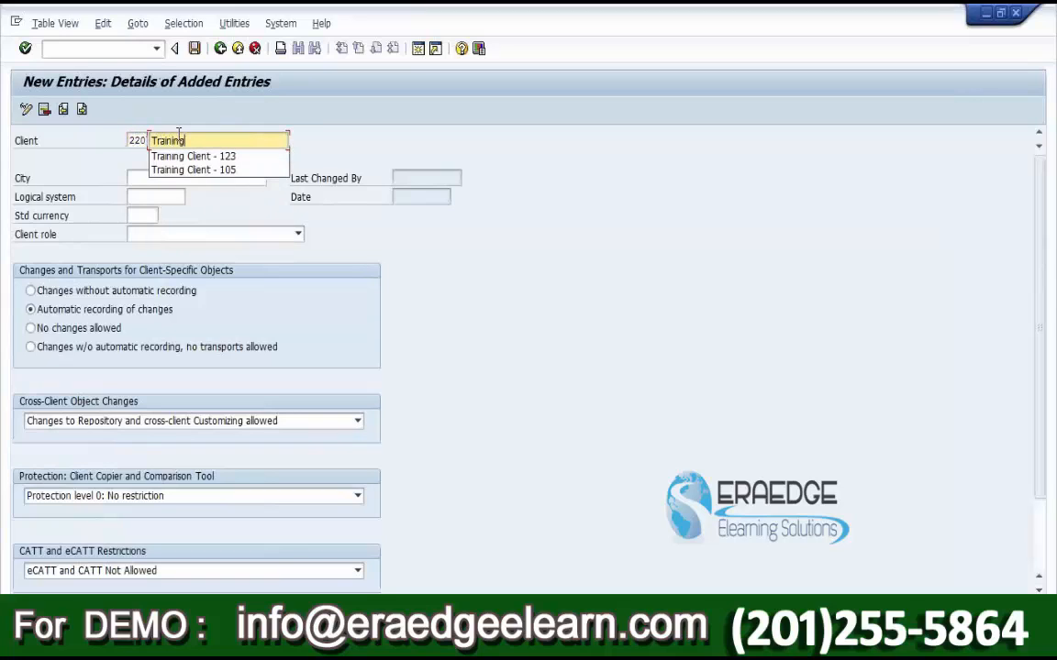
type(" Client - 220")
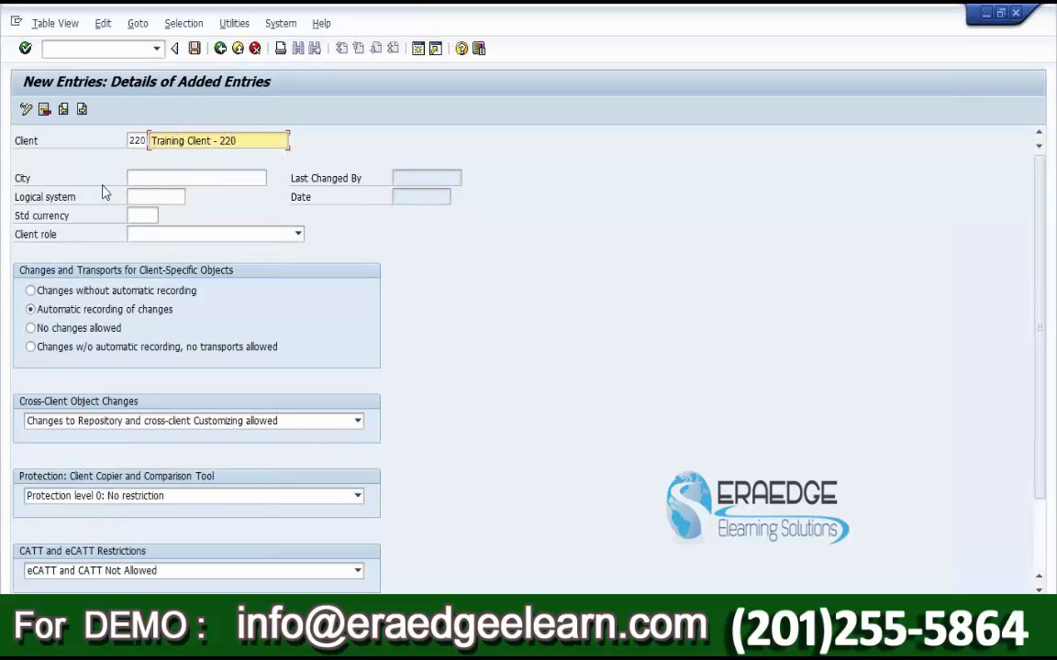
left_click(143, 174)
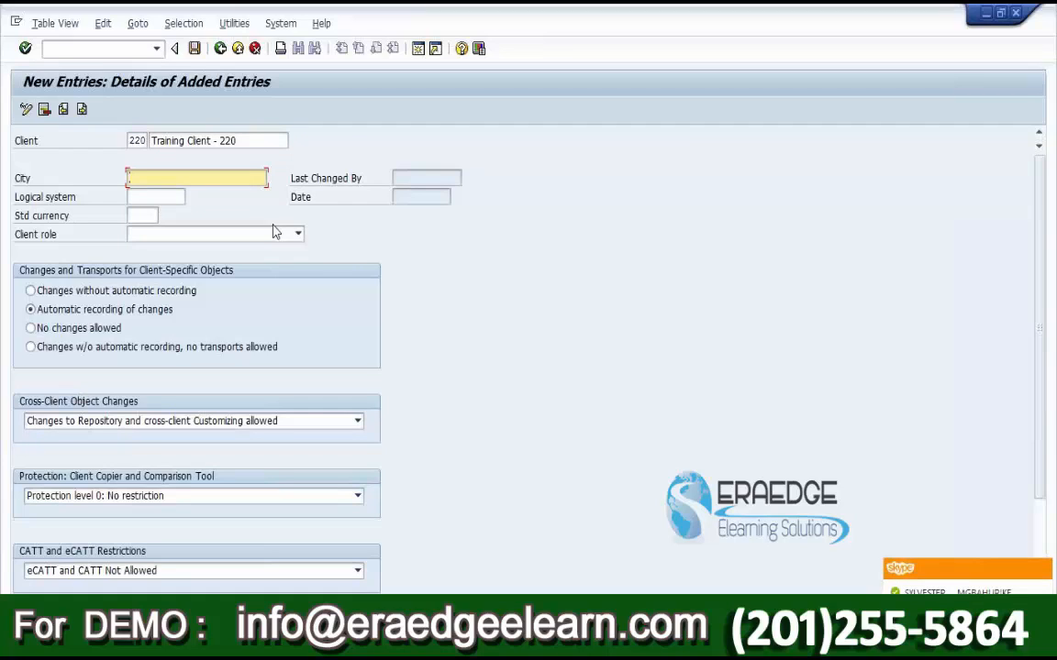
Step: Give client 220 city Chicago, currency USD, role Training/Education, and No changes allowed
type("Chicago")
key("Down")
key("Down")
key("Tab")
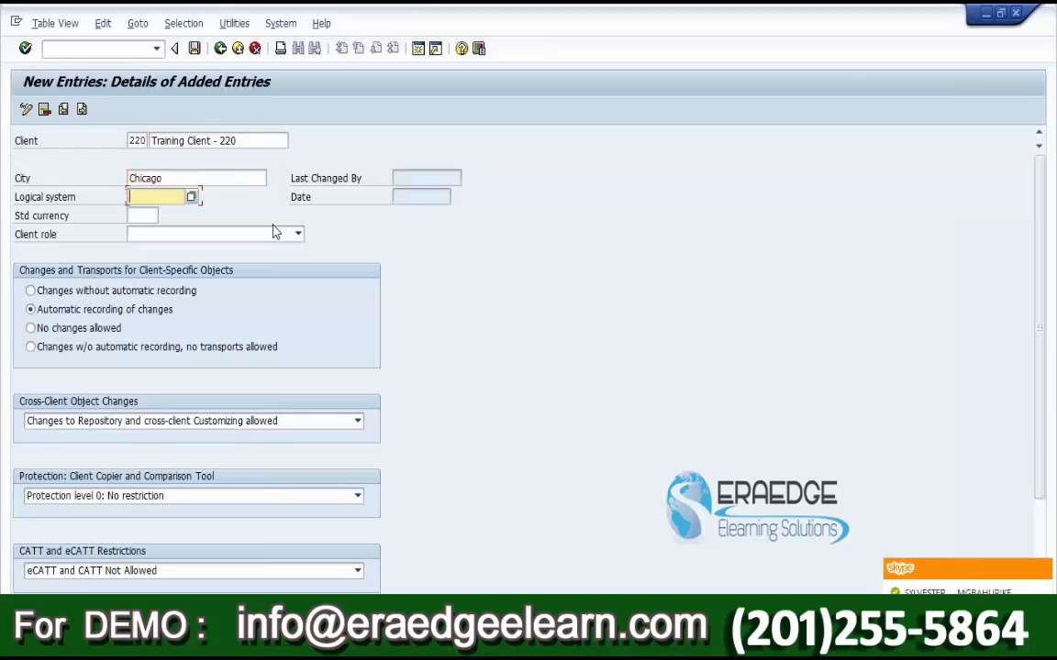
left_click(143, 217)
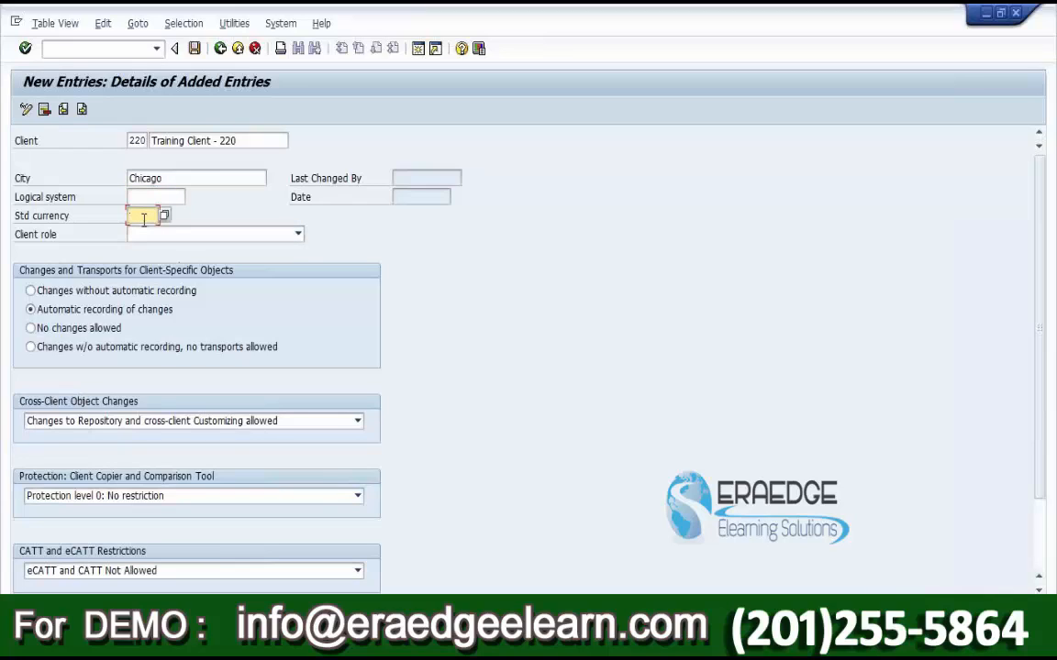
type("USD")
left_click(142, 236)
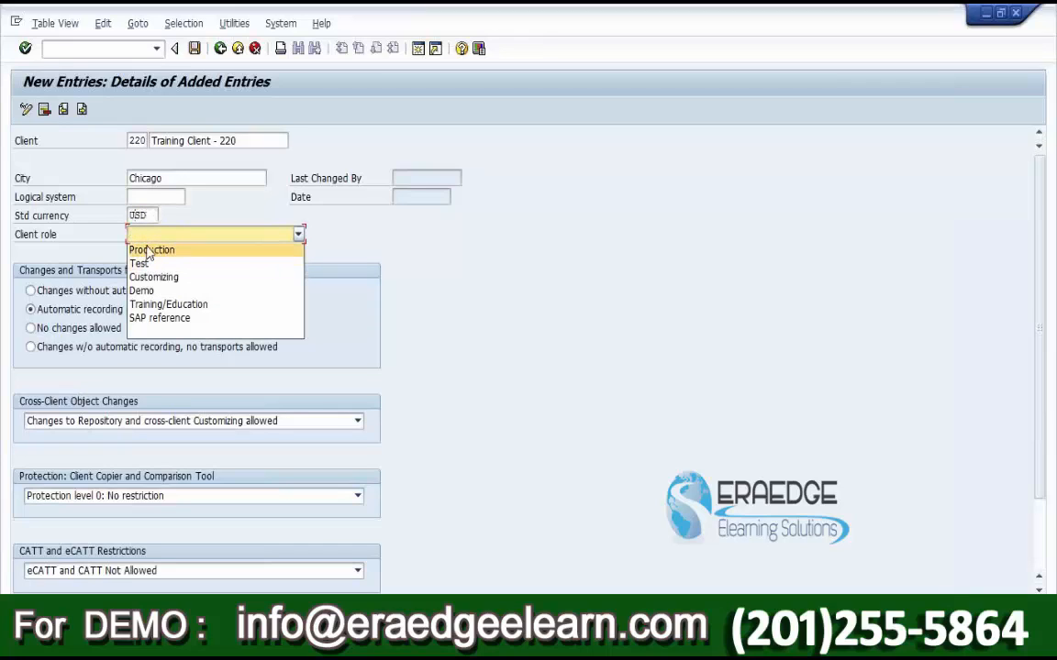
left_click(154, 306)
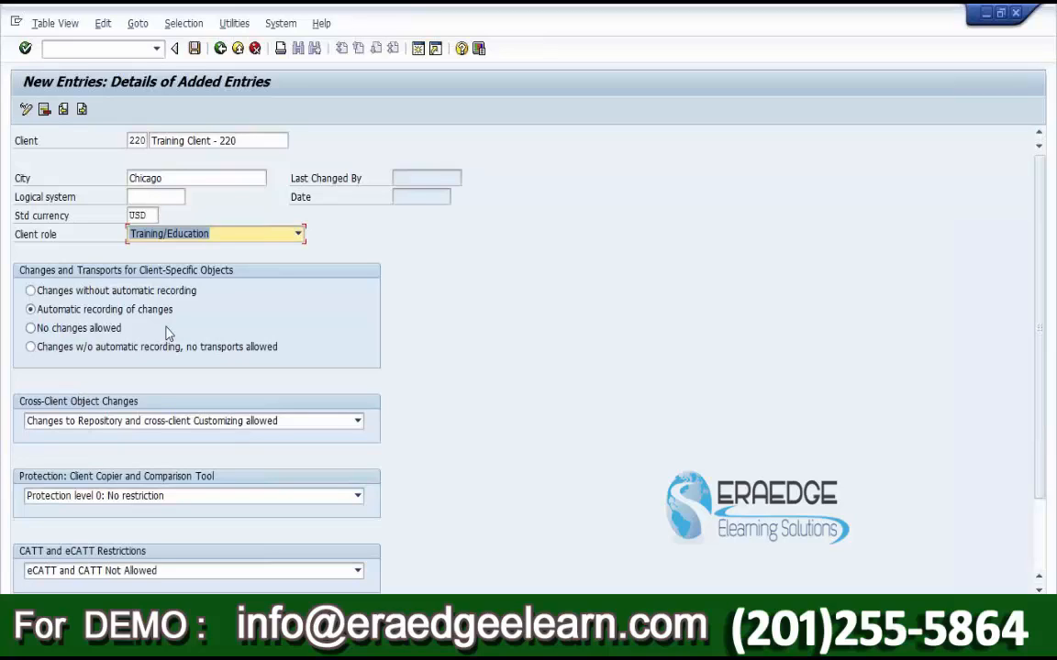
left_click(55, 337)
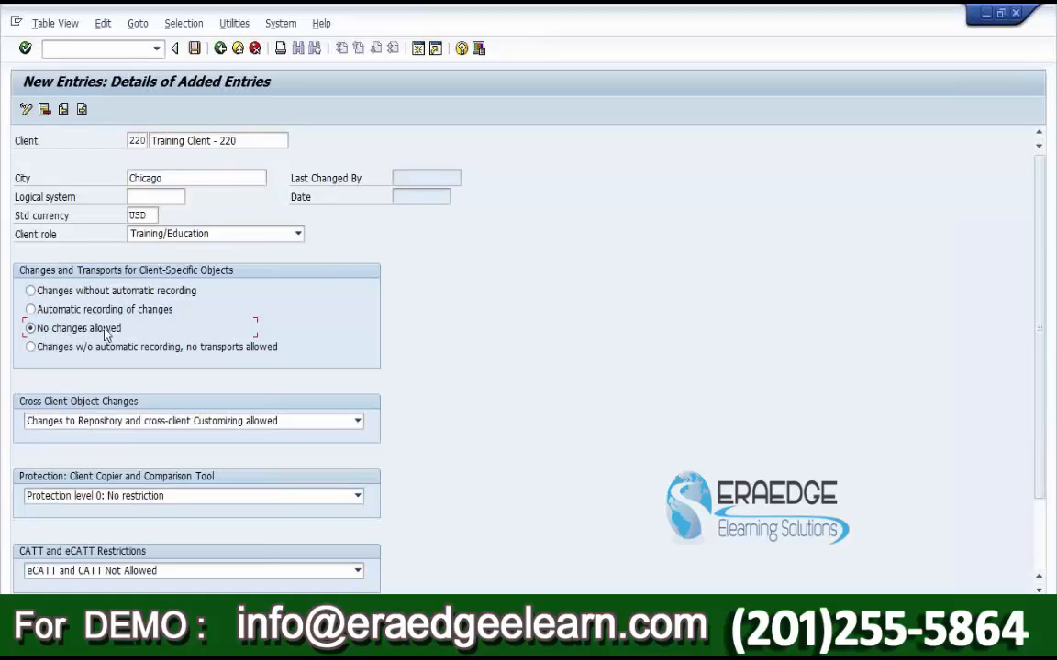
Step: Toggle client 220's change options, leaving Automatic recording of changes for client-specific objects
left_click(78, 309)
left_click(92, 328)
left_click(150, 421)
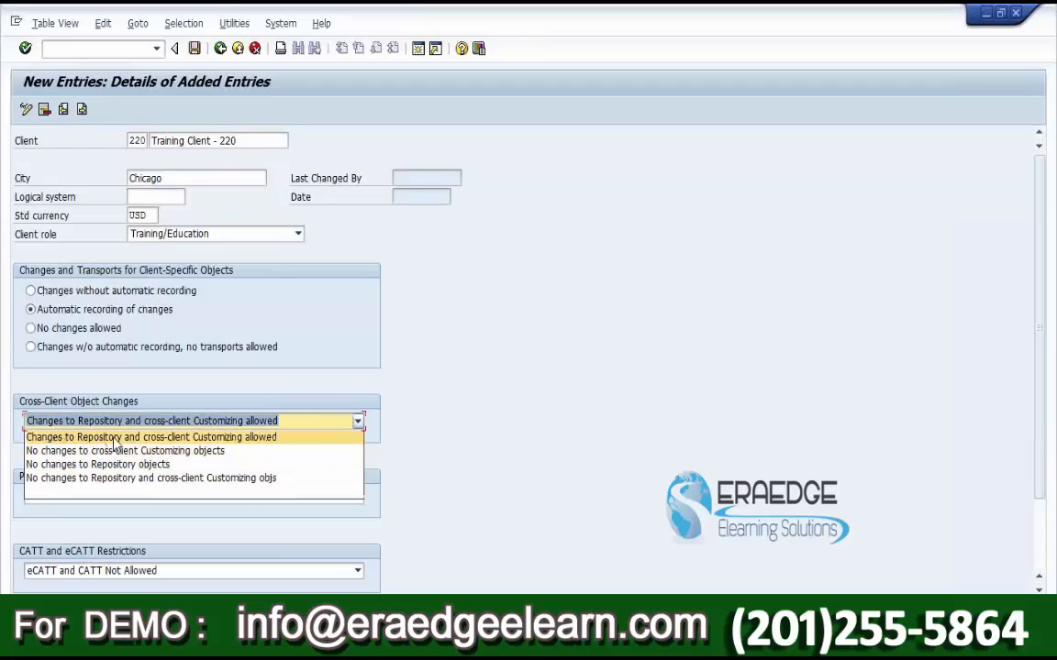
left_click(203, 439)
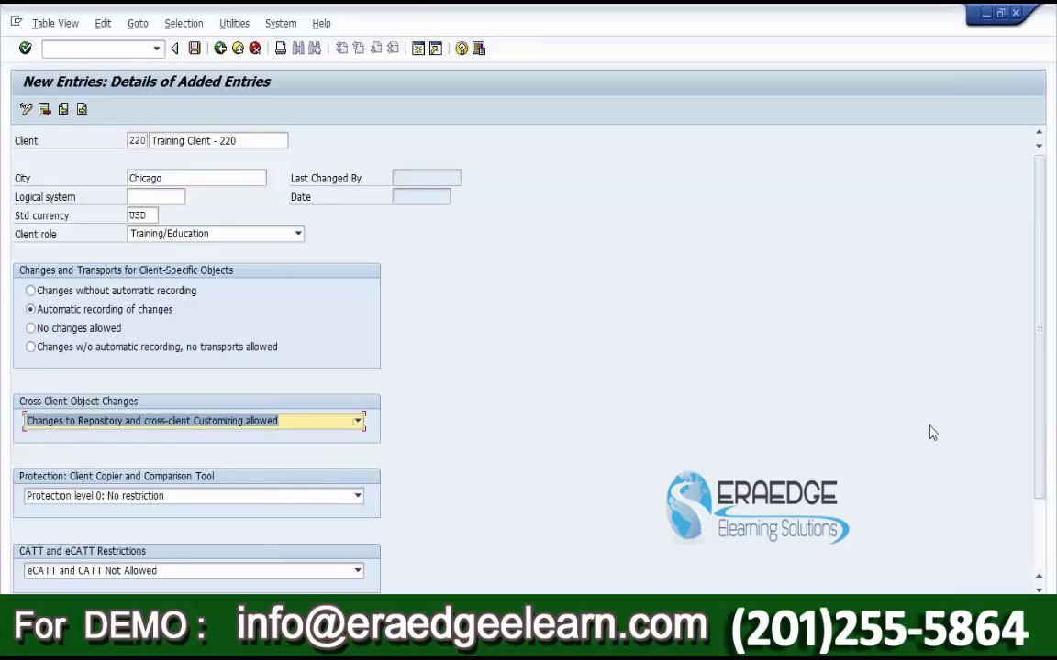
left_click(304, 424)
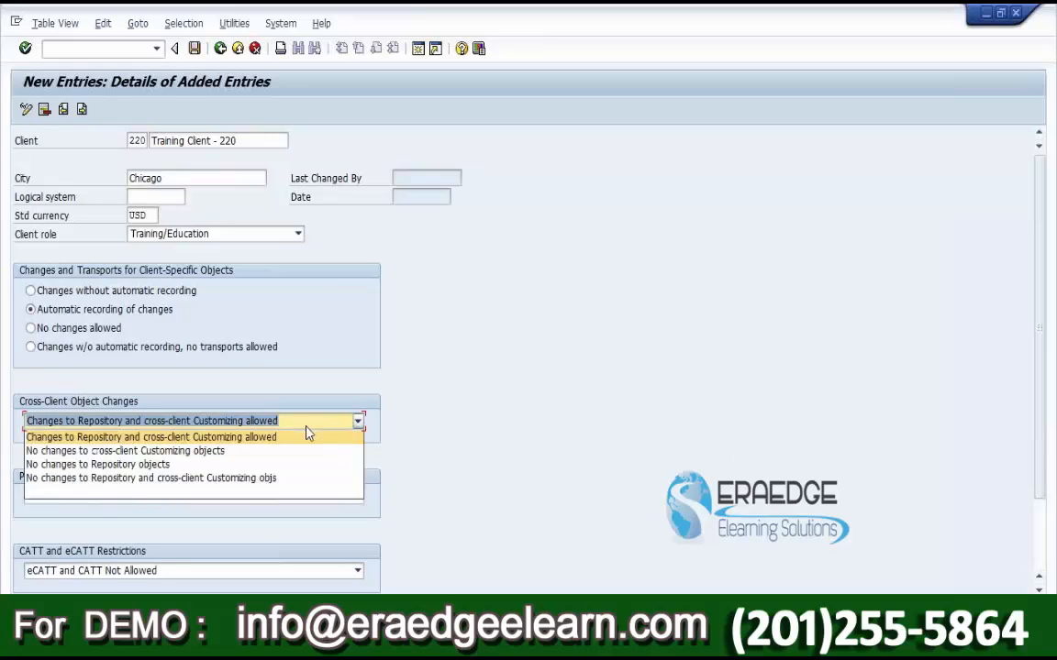
left_click(266, 450)
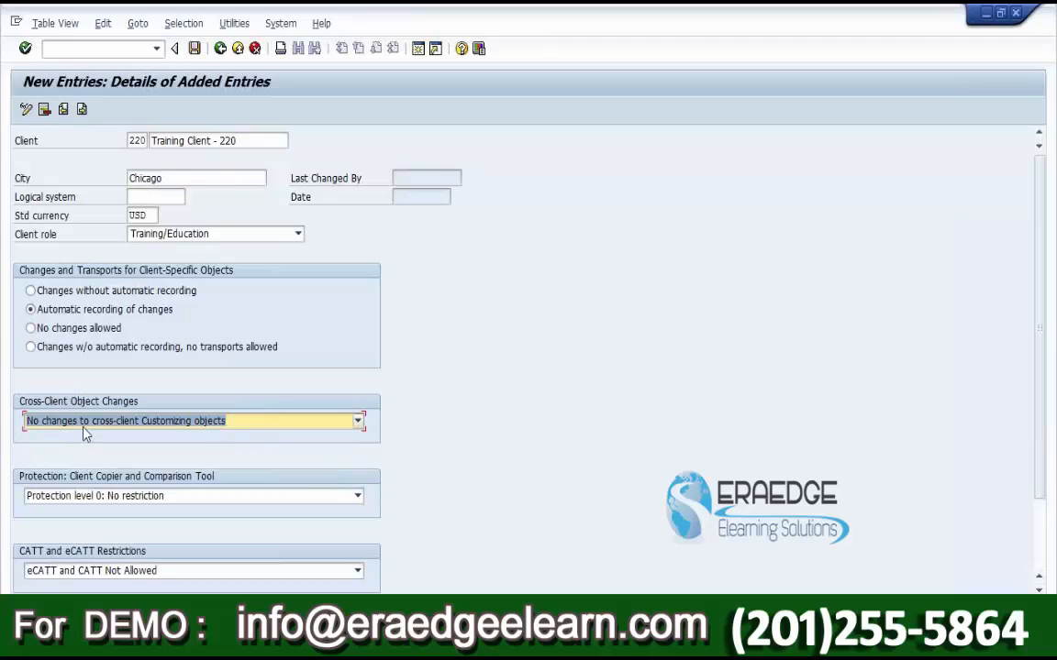
left_click(209, 429)
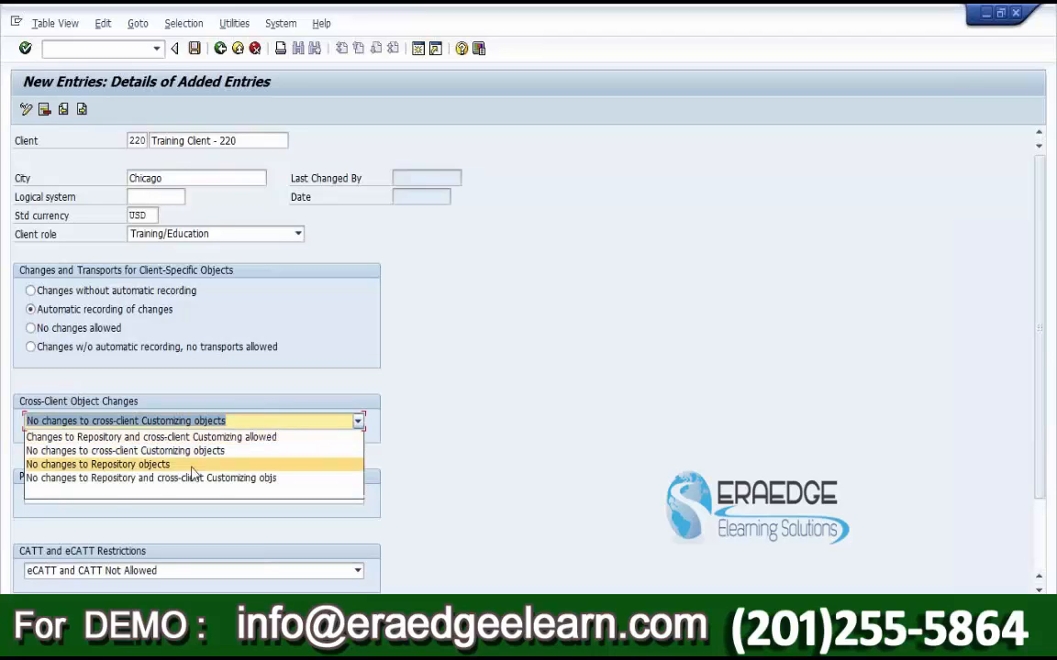
left_click(155, 463)
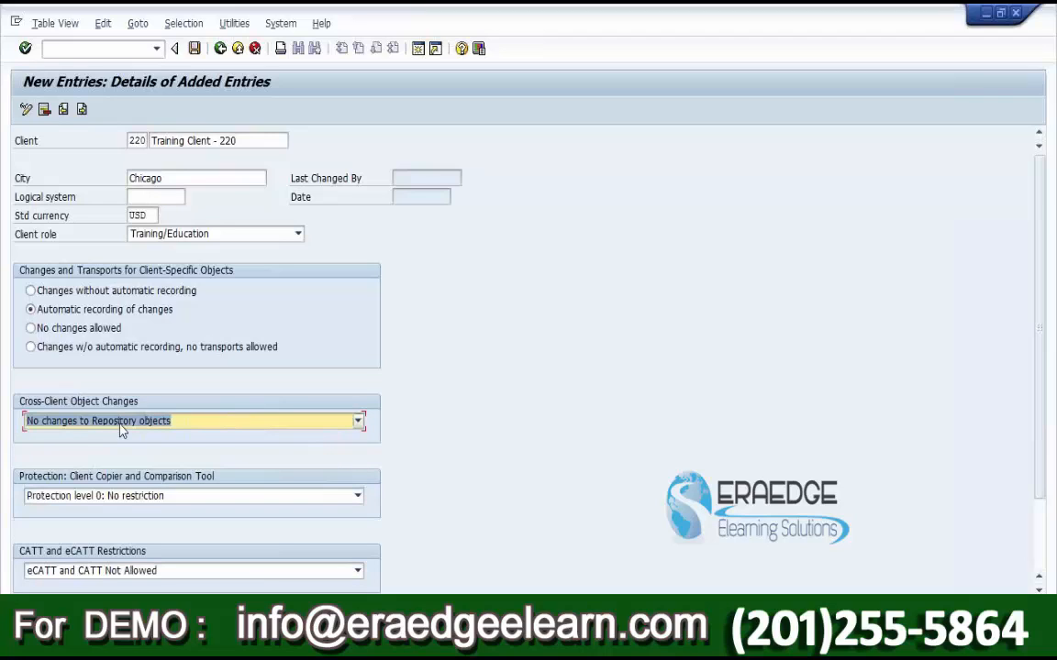
left_click(122, 430)
left_click(133, 479)
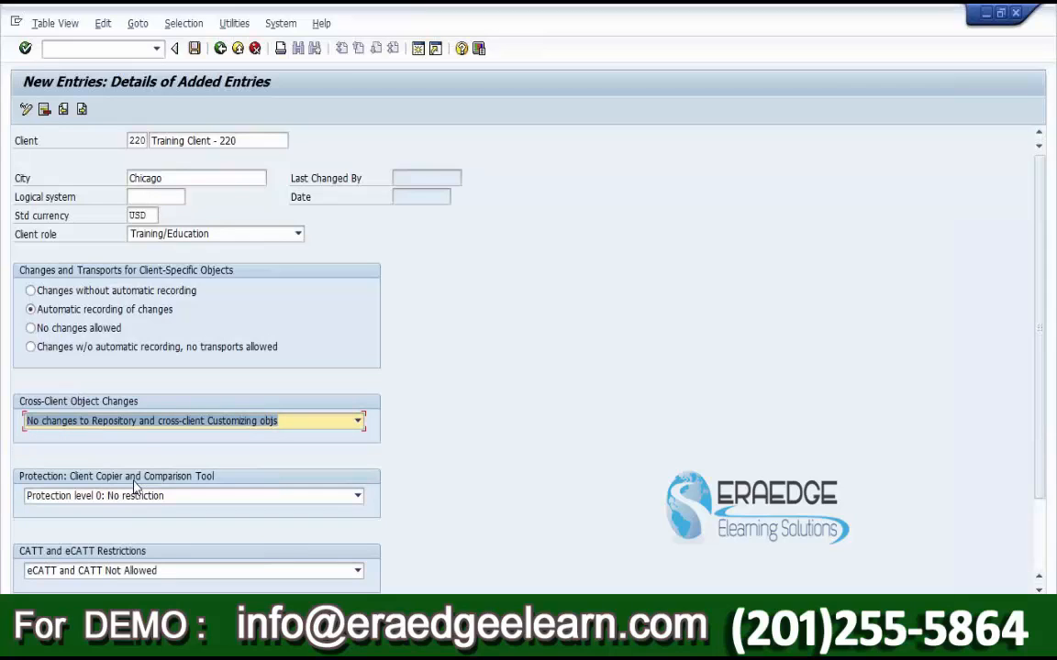
left_click(168, 422)
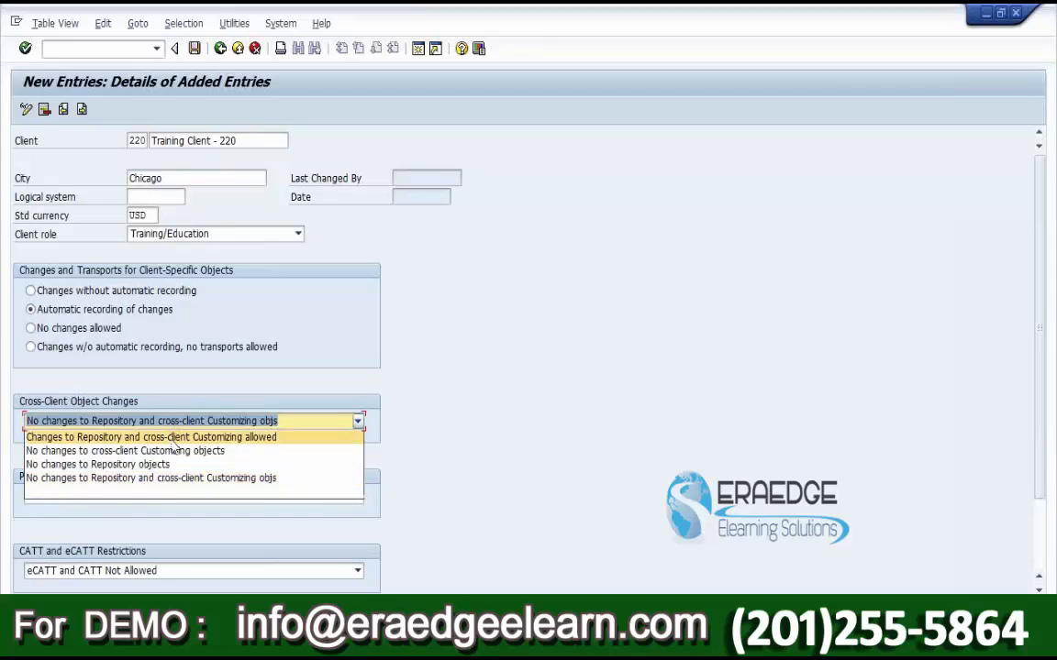
left_click(156, 437)
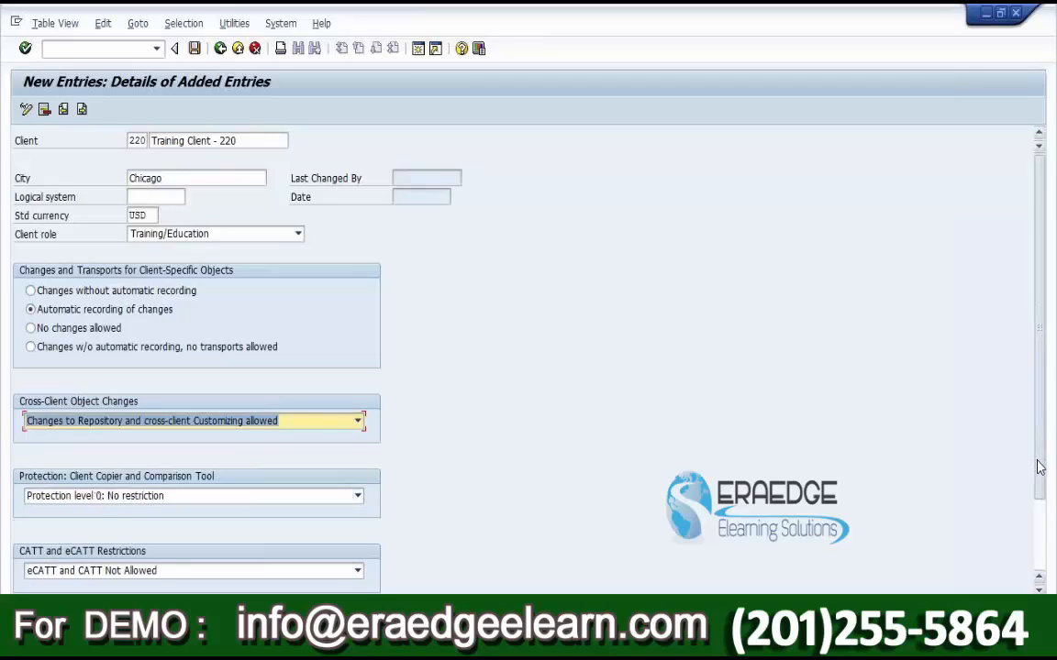
scroll(1037, 468, "down", 3)
left_click(78, 407)
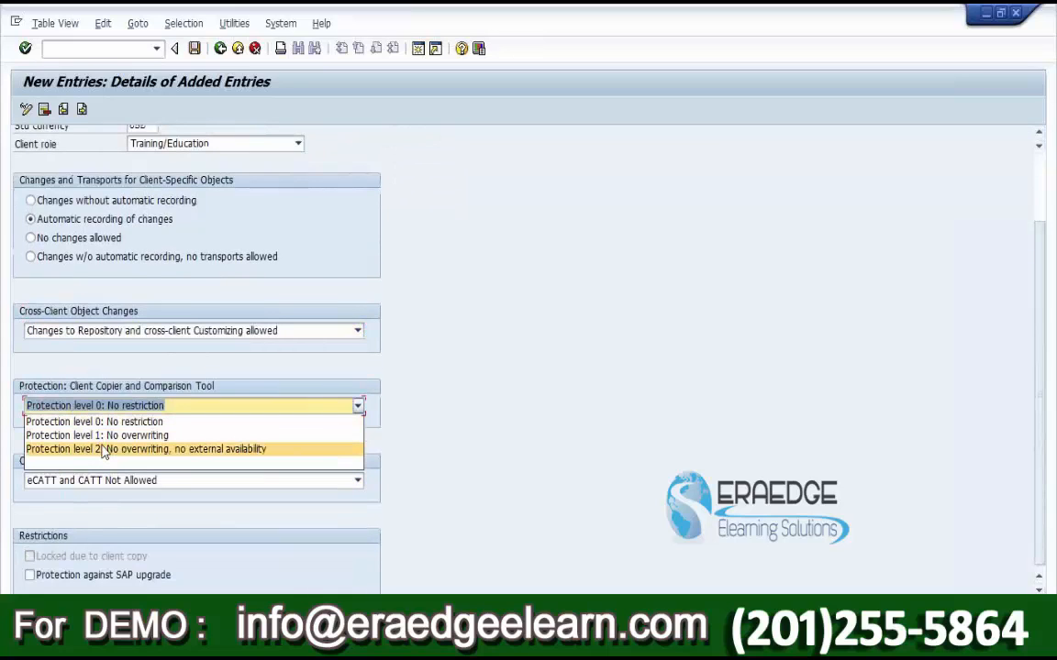
left_click(101, 421)
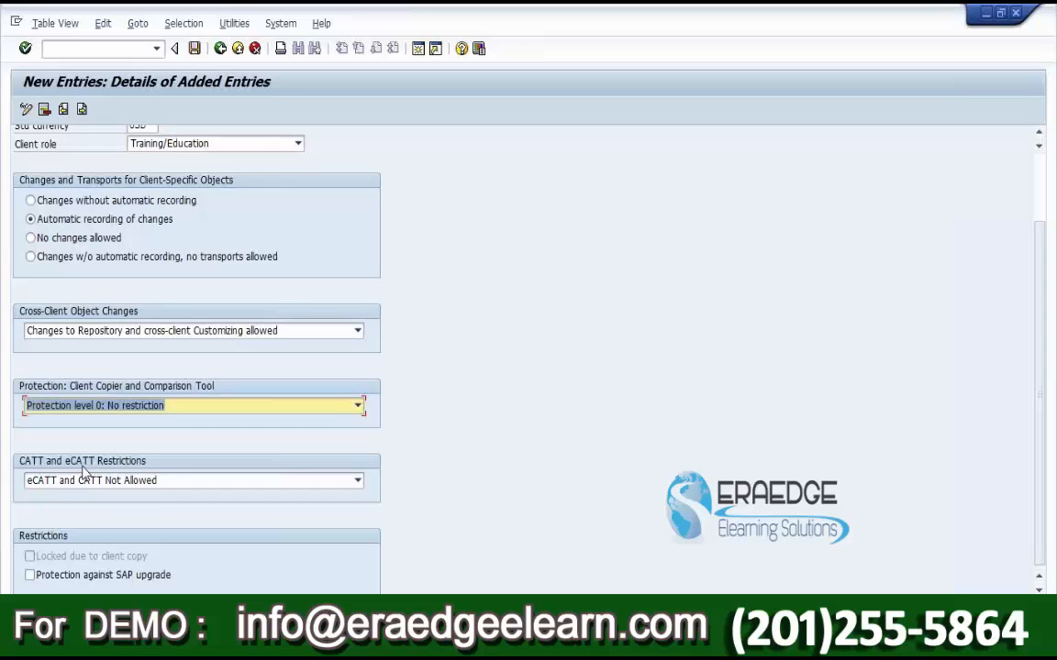
left_click(52, 483)
left_click(100, 496)
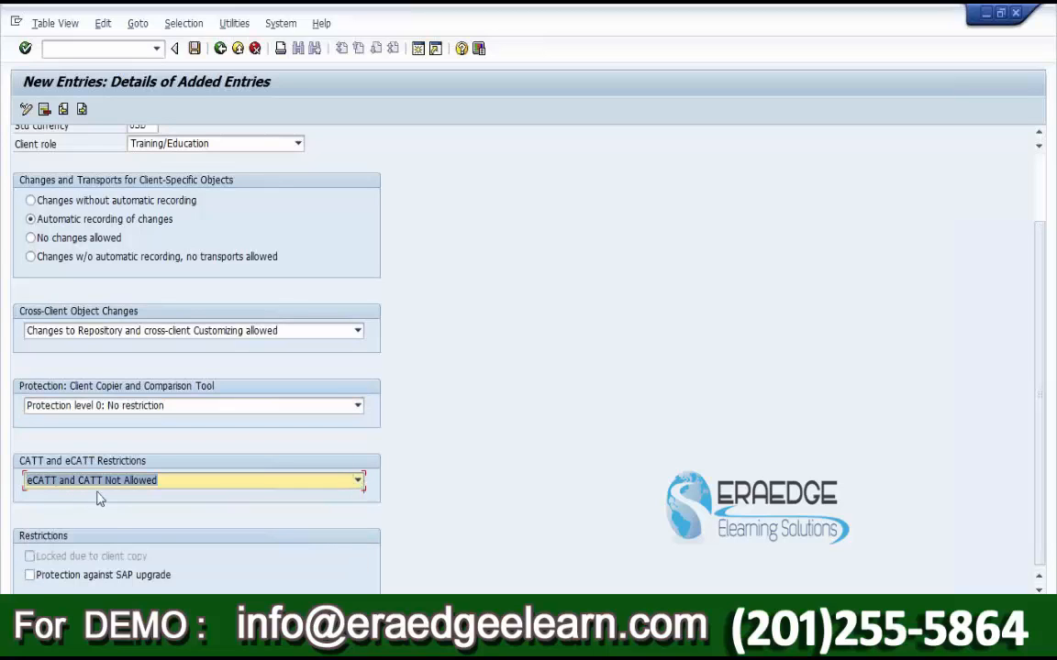
left_click(112, 484)
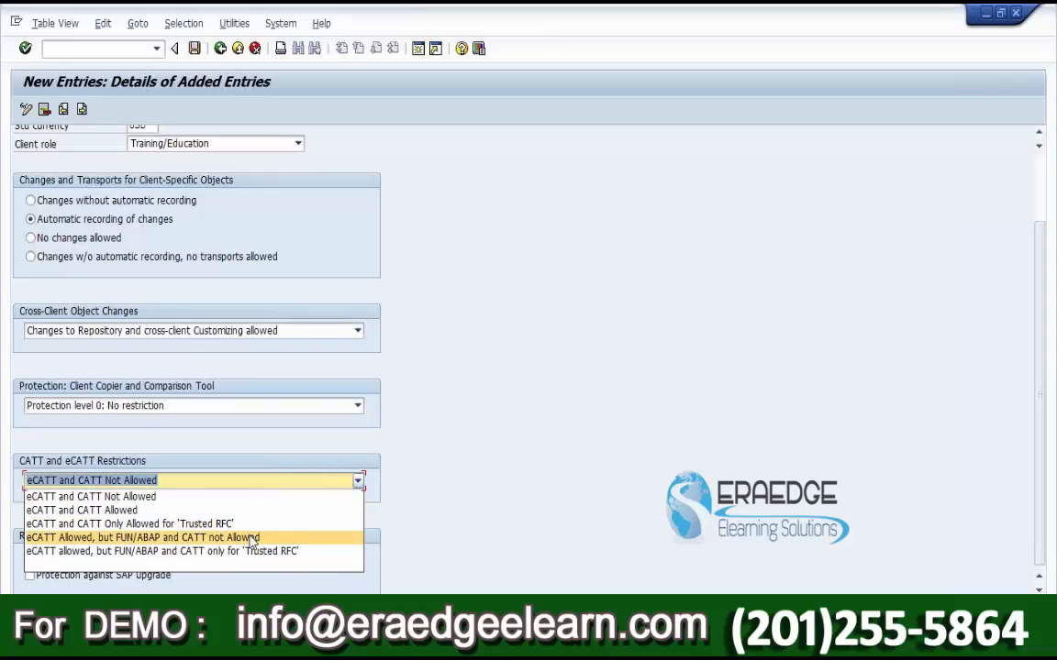
left_click(169, 498)
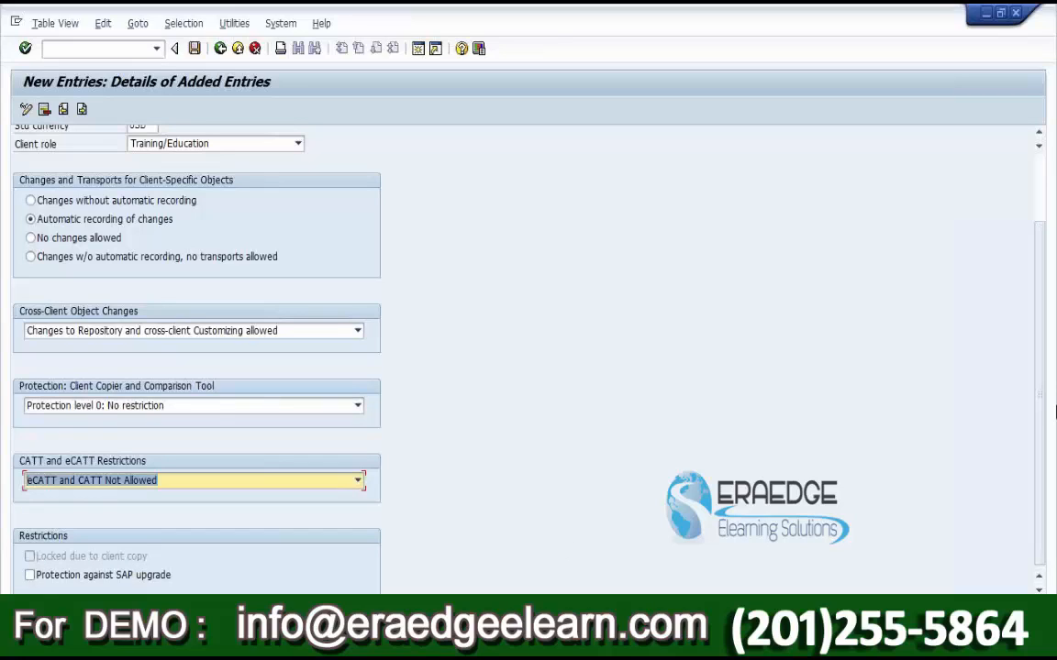
left_click_drag(1041, 383, 1038, 289)
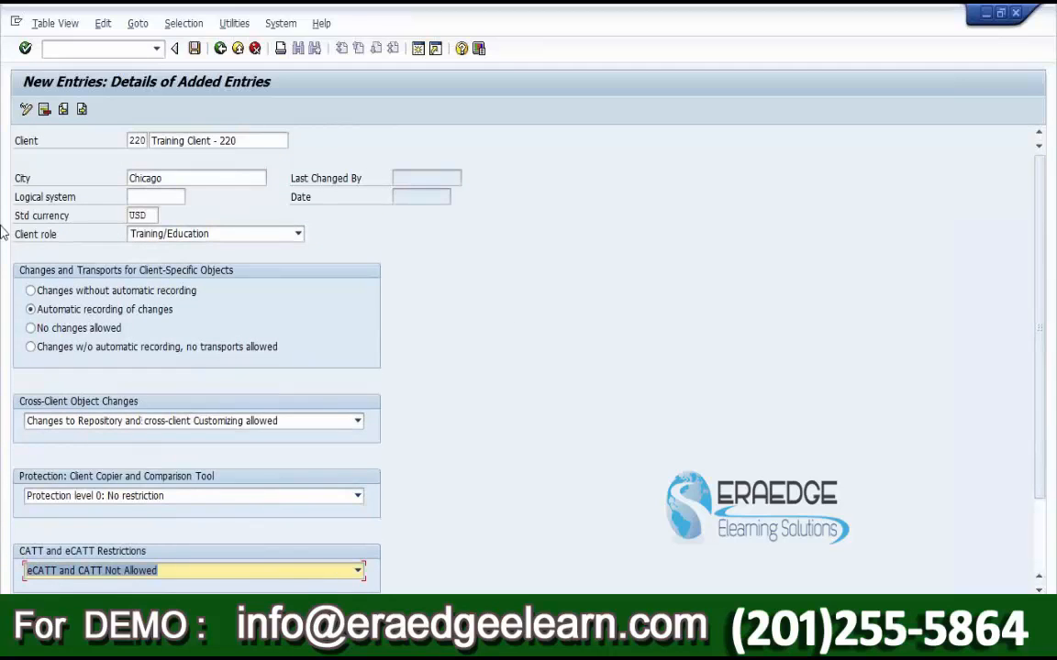
Step: Save client 220's settings, return to the Clients list, and reopen the Training Client - 220 details
left_click(193, 48)
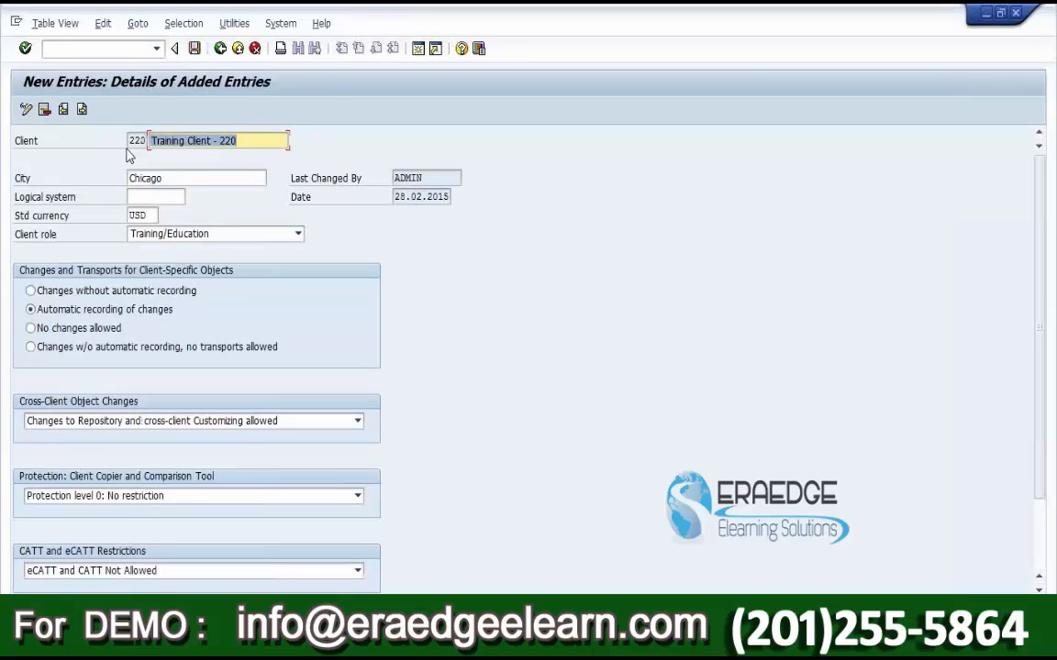
left_click(221, 49)
scroll(78, 312, "up", 3)
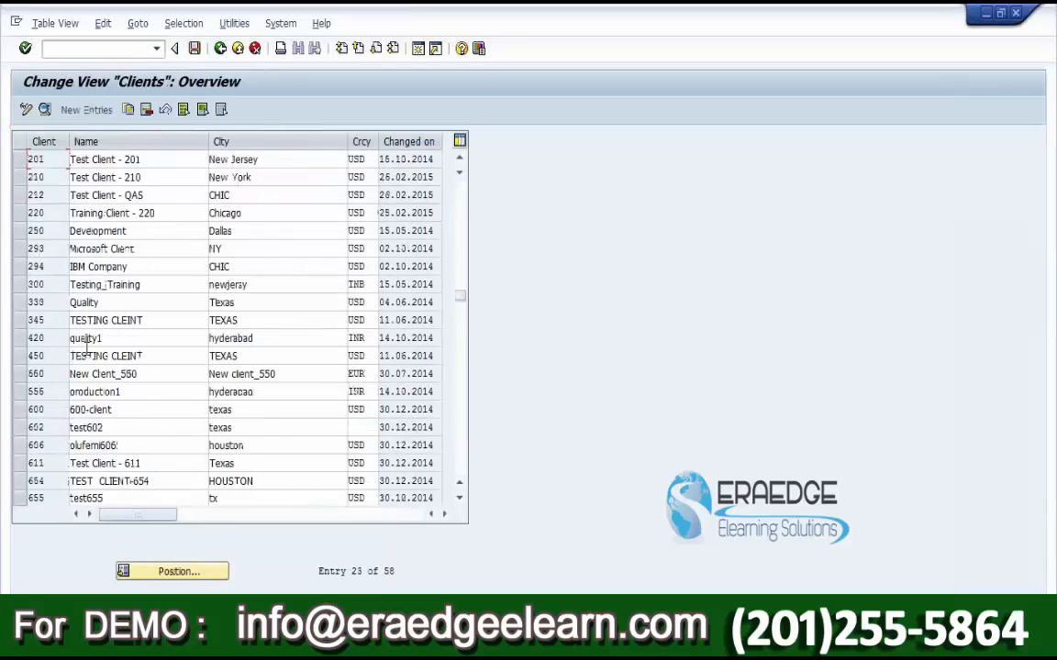
left_click(19, 266)
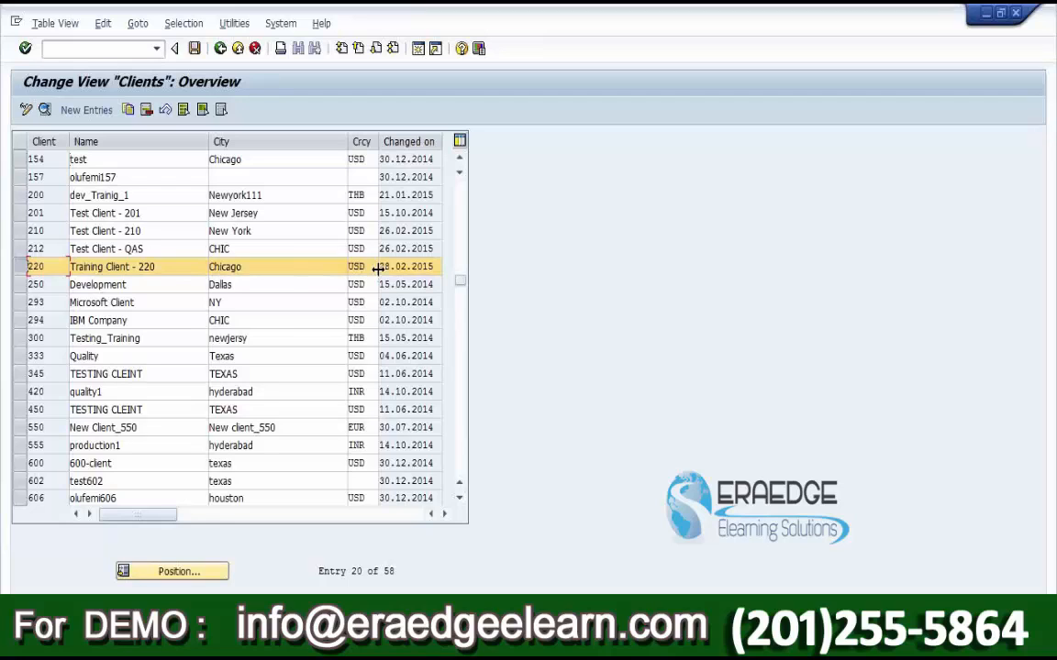
double_click(35, 266)
left_click(151, 198)
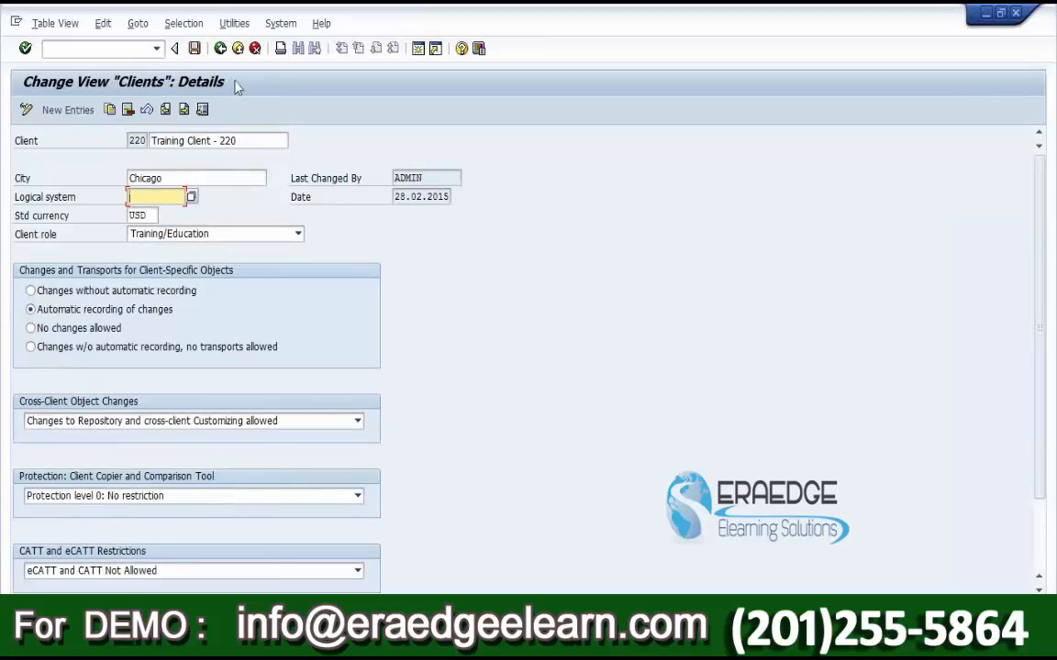
Step: Leave the client details and run /nSALE to open the ALE implementation guide
left_click(221, 48)
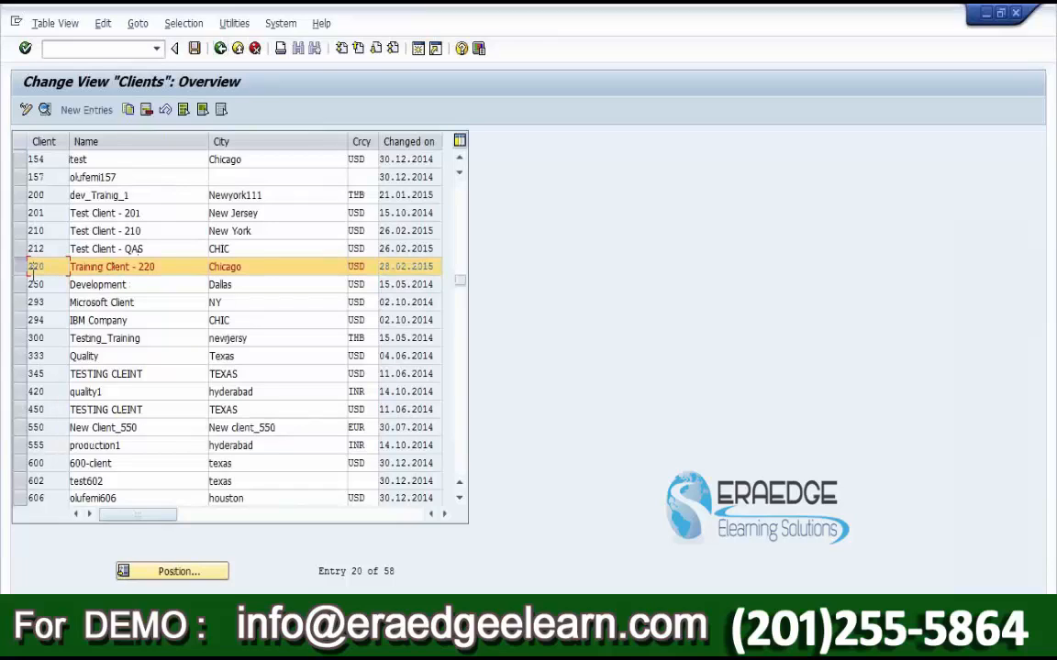
left_click(117, 46)
type("/nSALE")
key("Return")
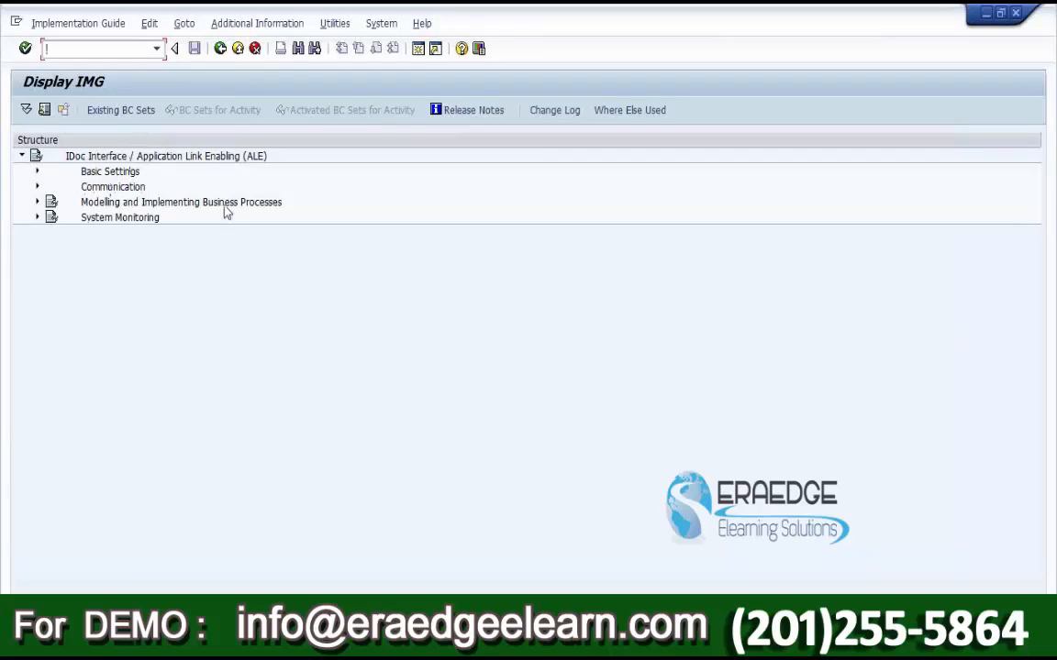
Step: Expand IDoc Interface / ALE, Basic Settings and Logical Systems in the IMG tree
left_click(21, 155)
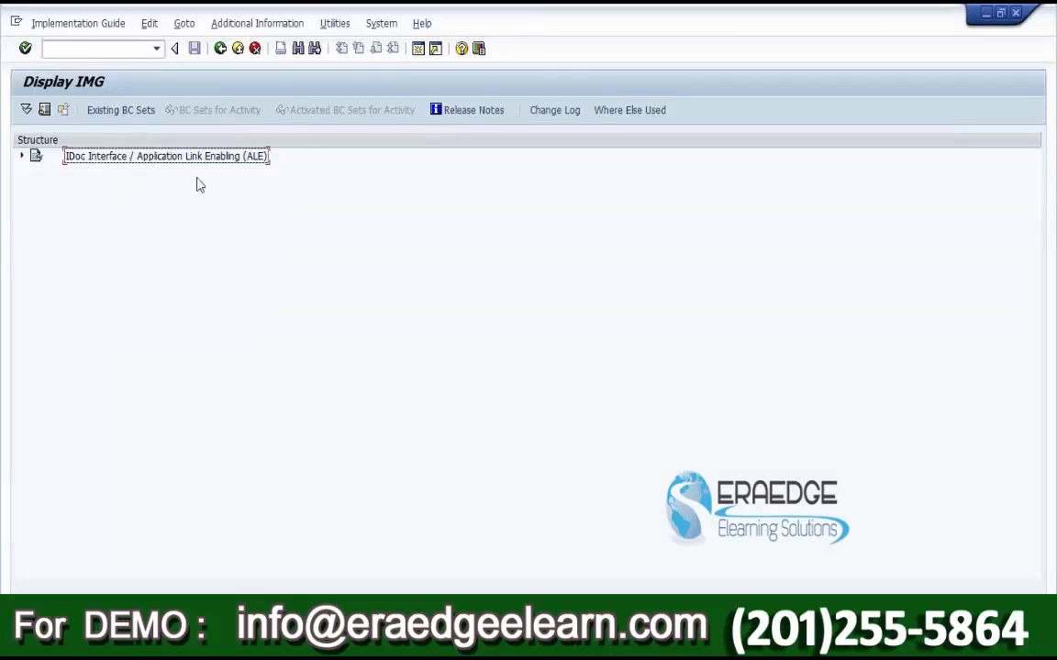
left_click(22, 156)
left_click(100, 174)
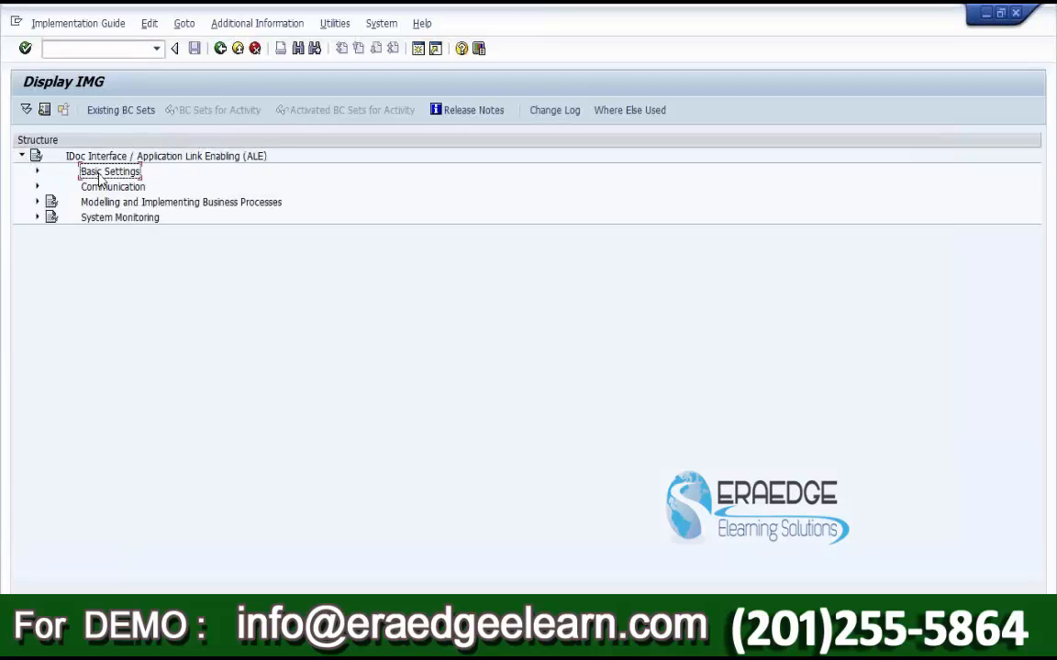
left_click(37, 171)
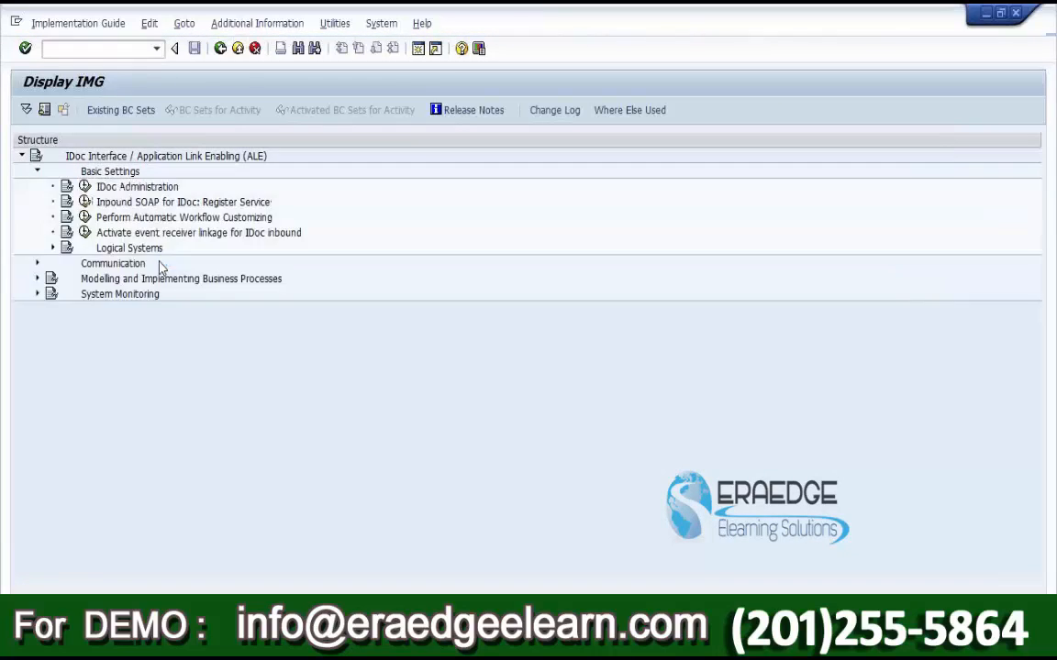
left_click(154, 250)
left_click(52, 248)
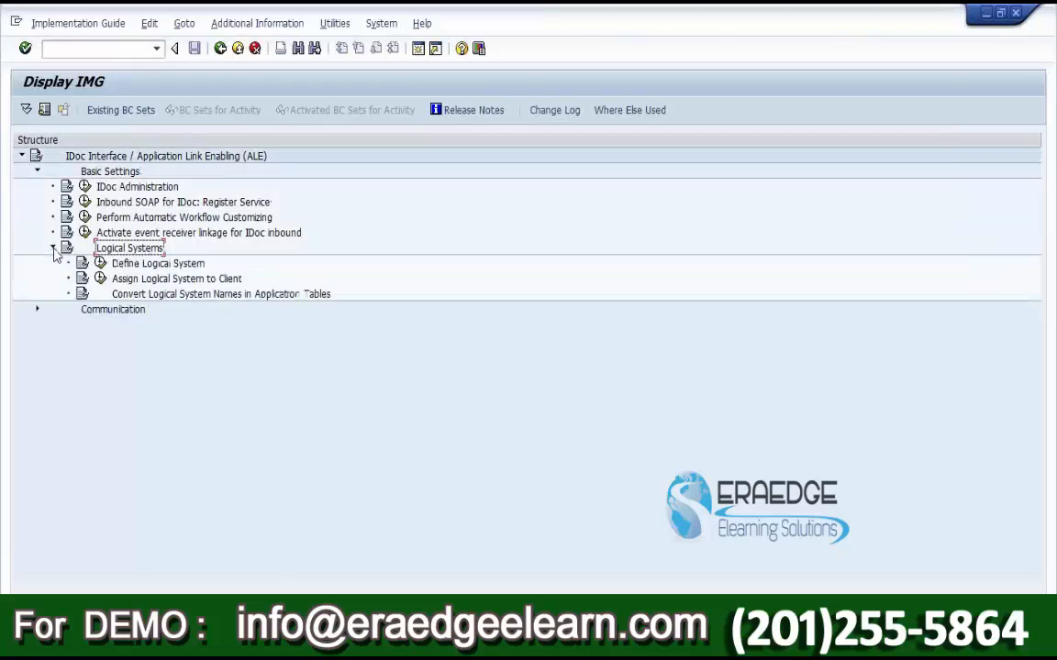
left_click(171, 265)
left_click(179, 281)
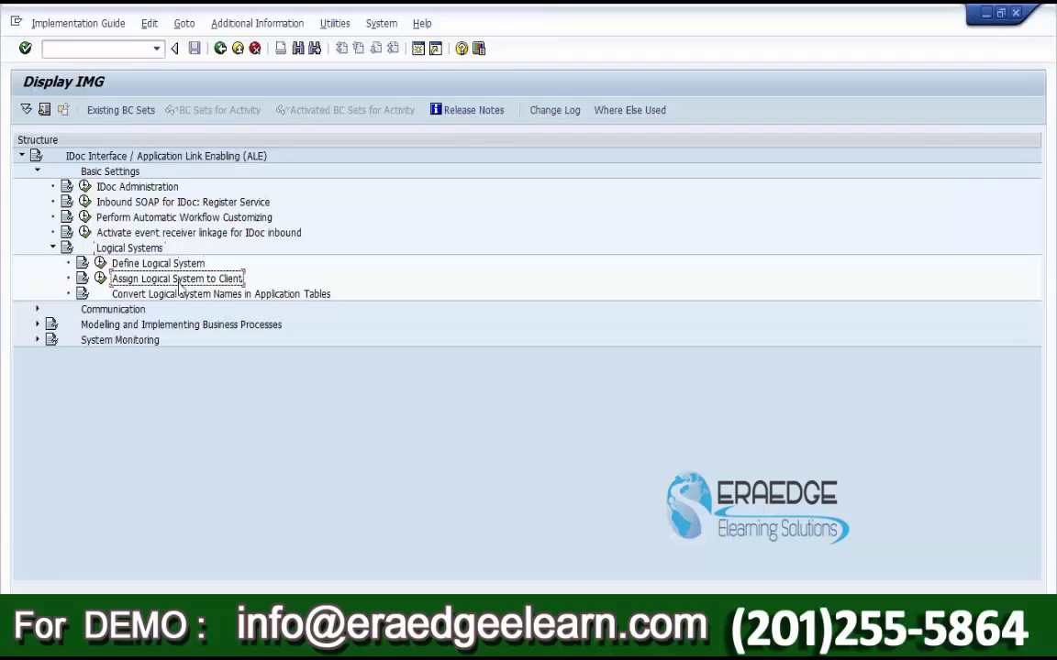
left_click(172, 266)
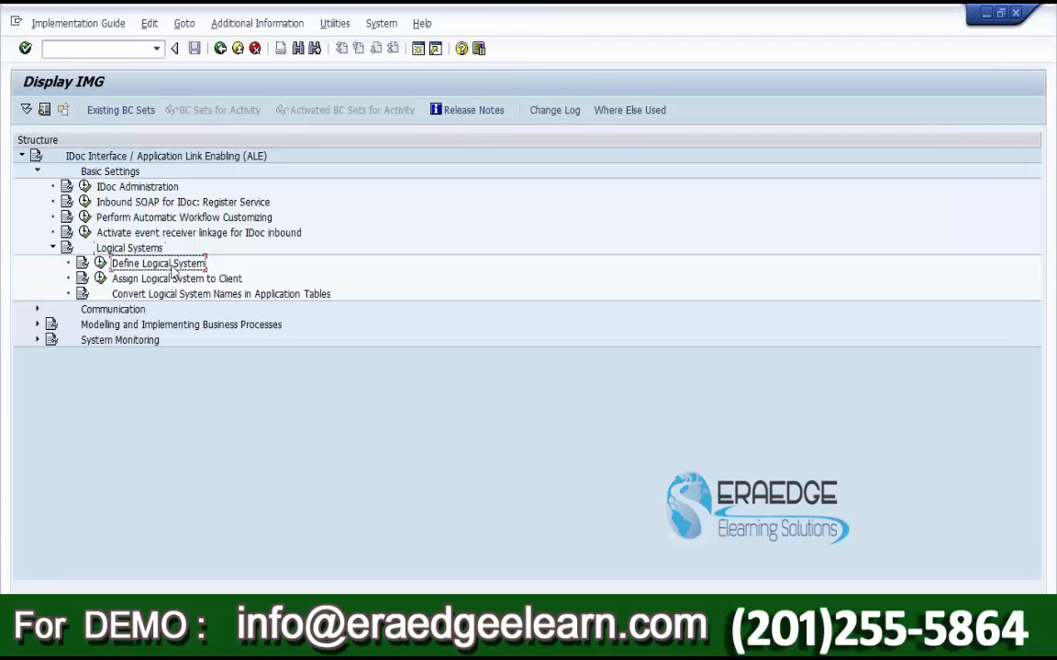
Step: In Define Logical System, add new entry CLNT220TRN named 'Training Client - 220'
left_click(101, 265)
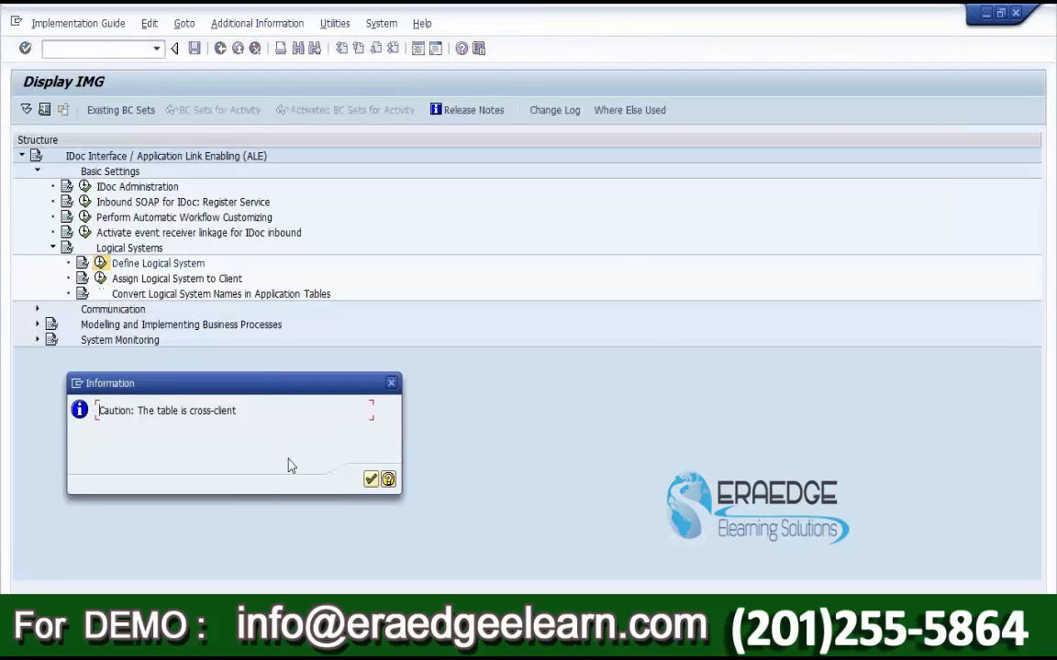
left_click(370, 479)
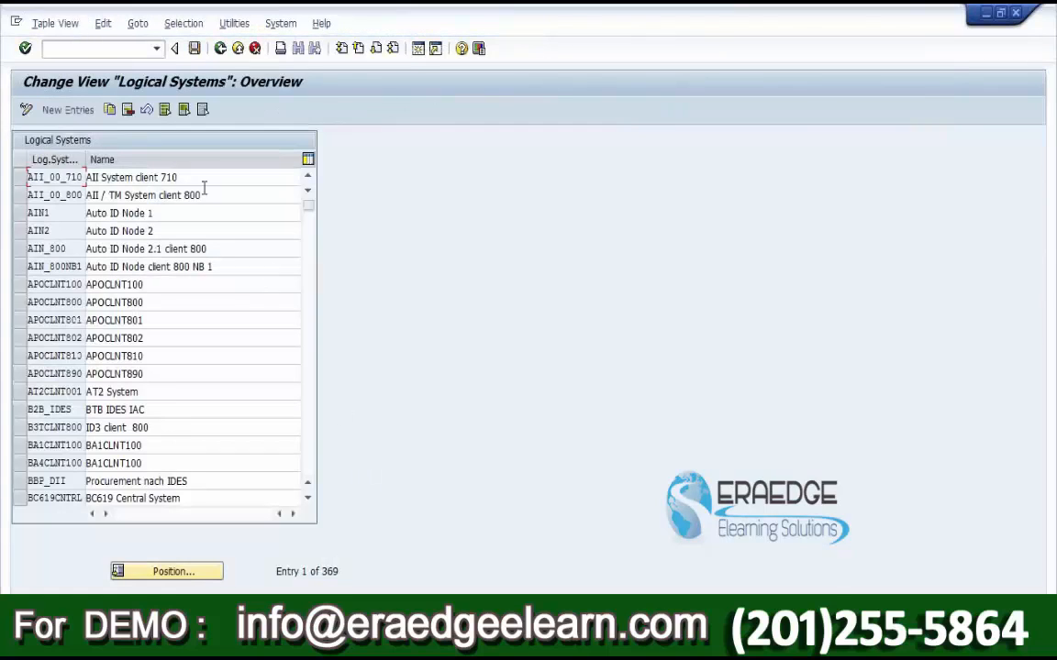
left_click(70, 111)
type("c")
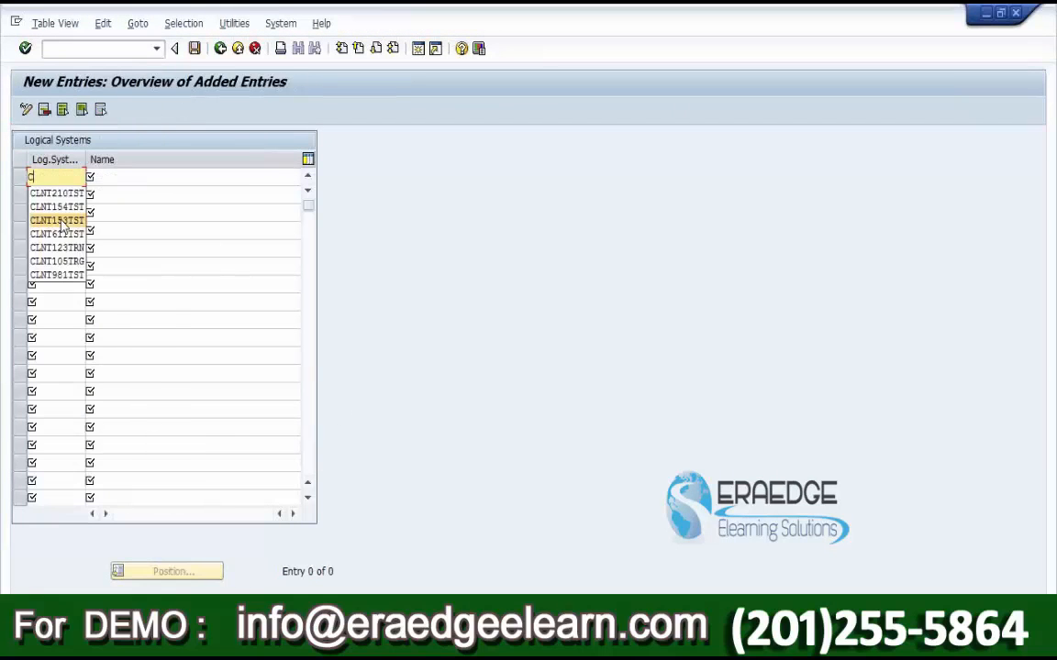
type("LNT22")
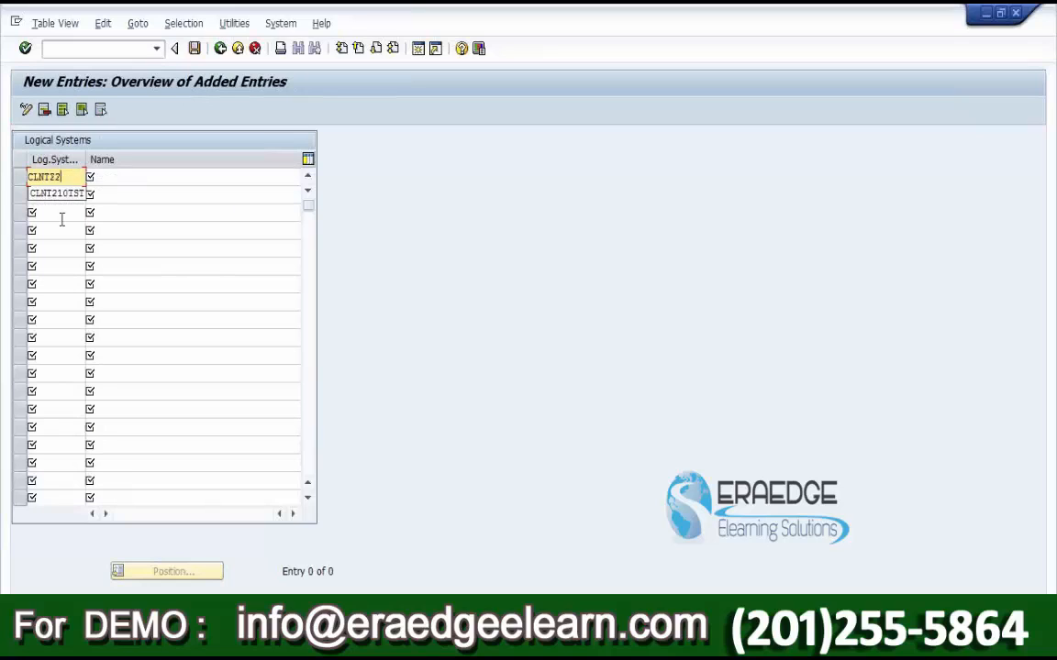
type("0TRN")
left_click_drag(28, 176, 82, 176)
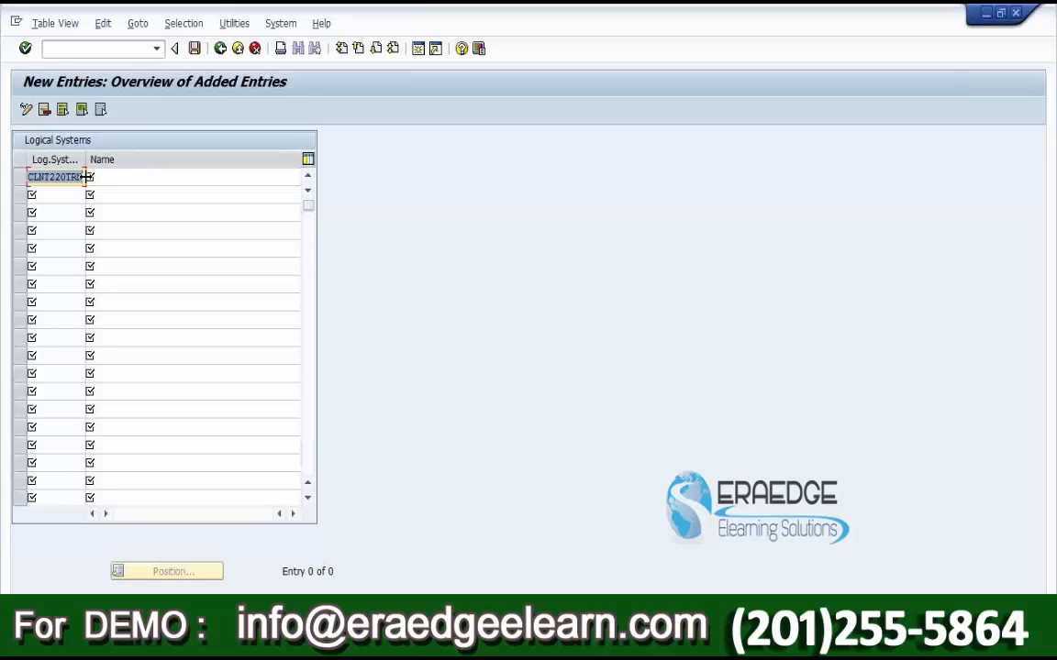
left_click(119, 177)
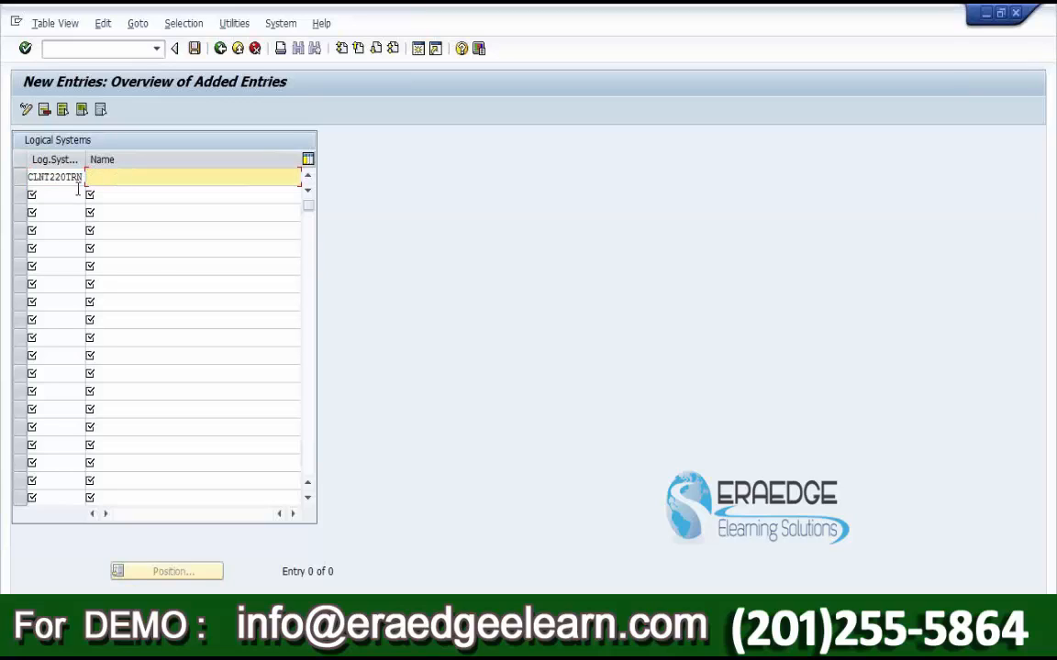
type("Training Client - 220")
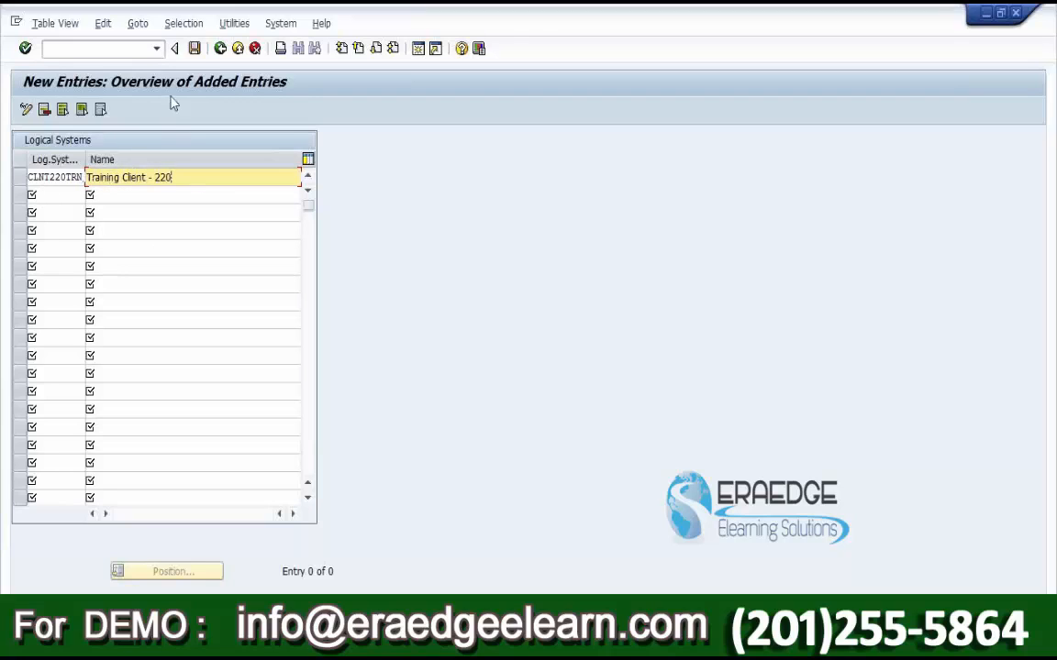
Step: Save CLNT220TRN under a workbench request and return to the Logical Systems overview
left_click(195, 49)
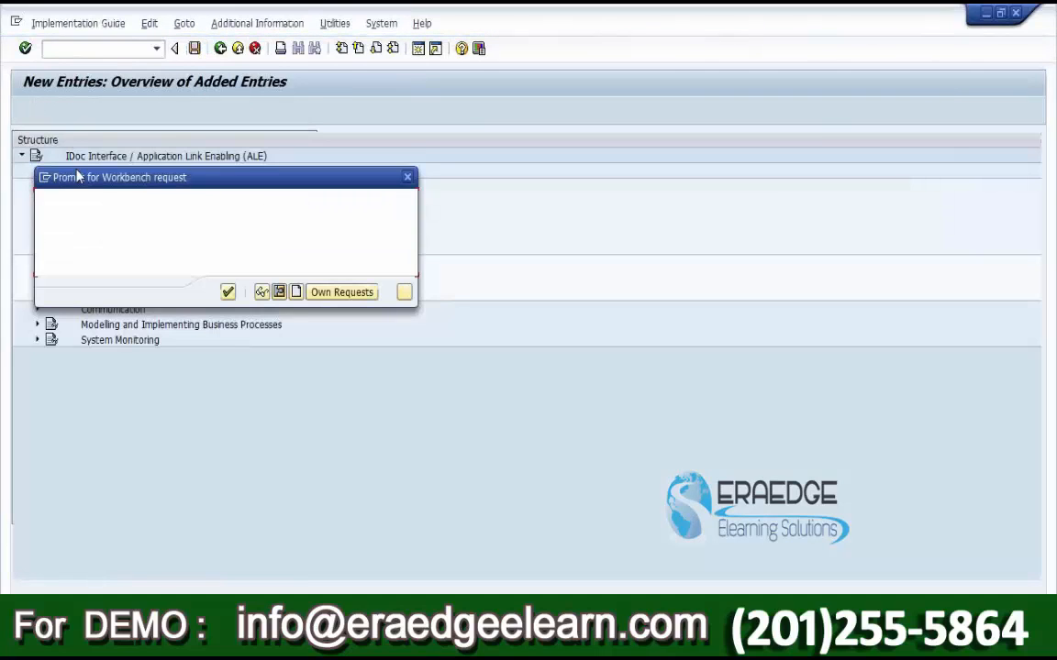
left_click_drag(536, 269, 537, 269)
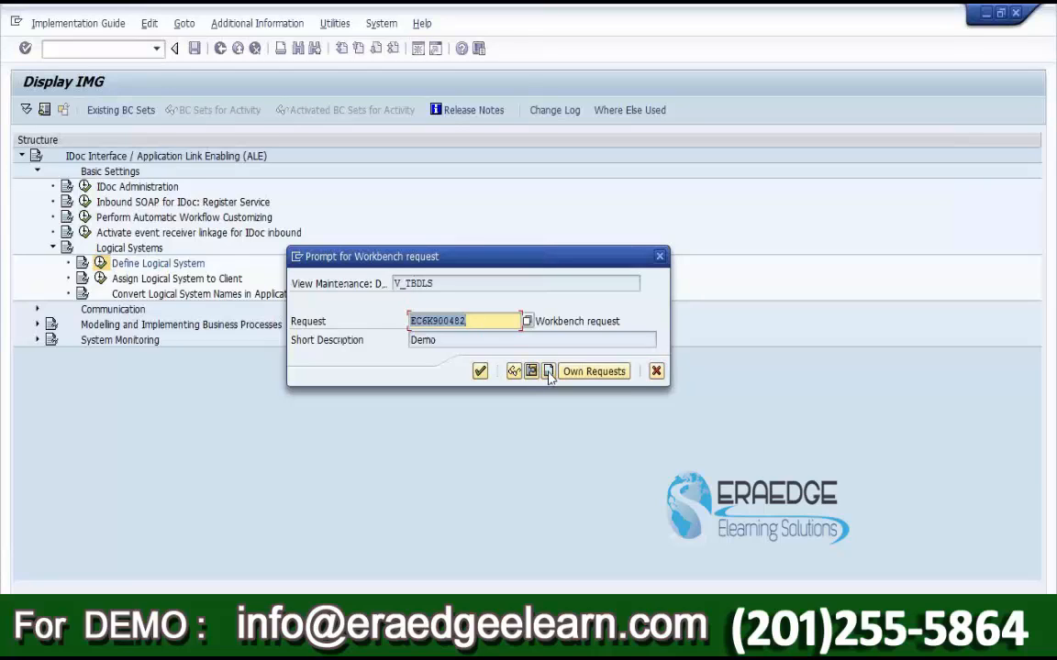
left_click(480, 372)
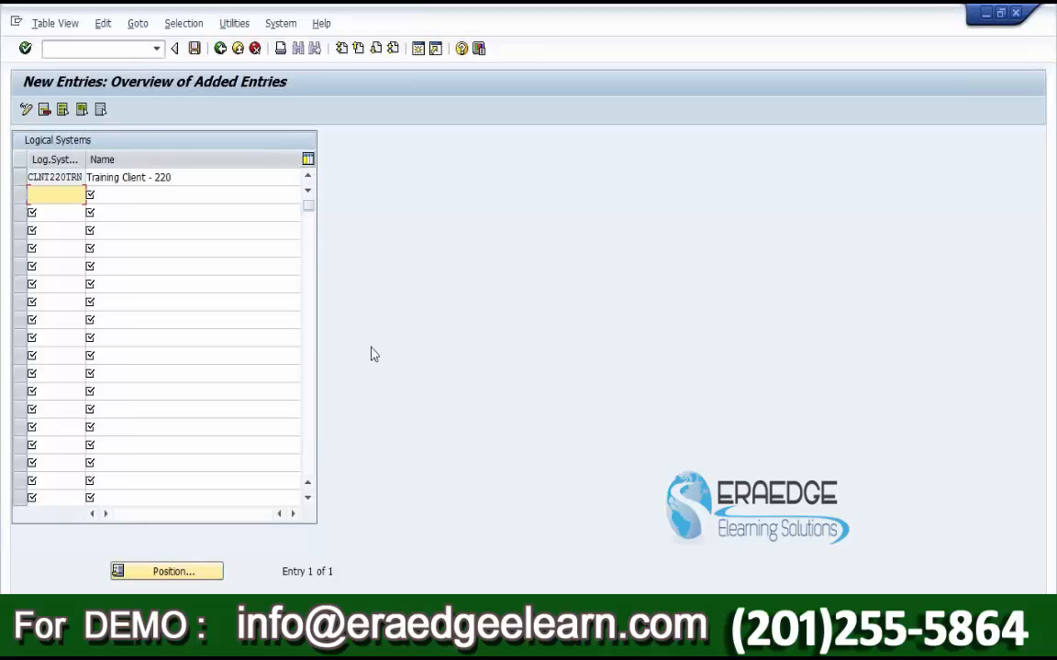
left_click(15, 180)
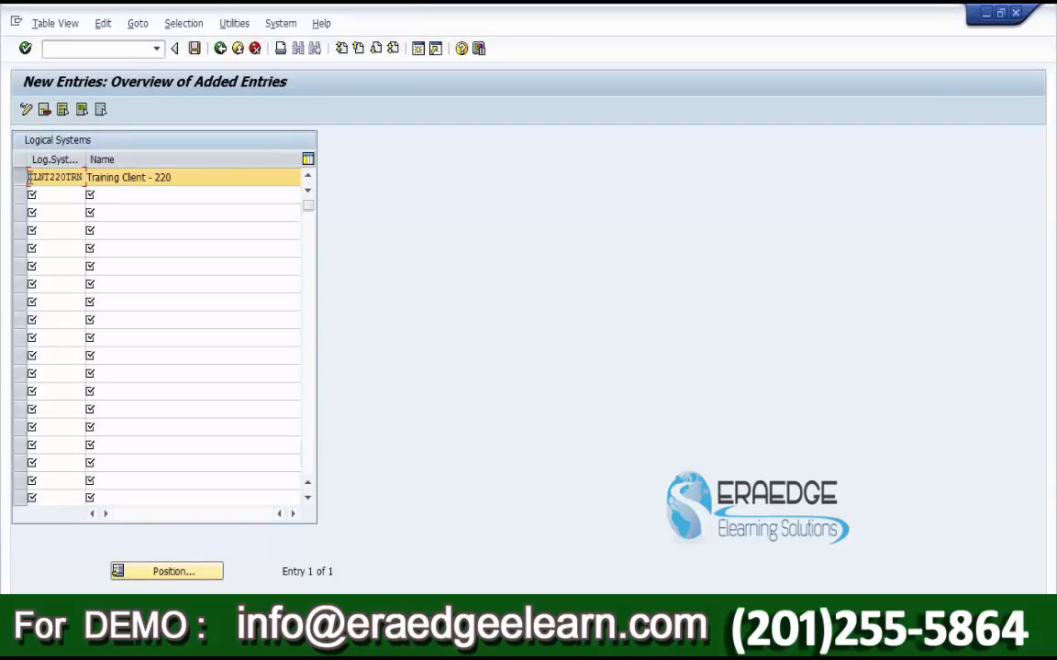
left_click_drag(28, 177, 83, 177)
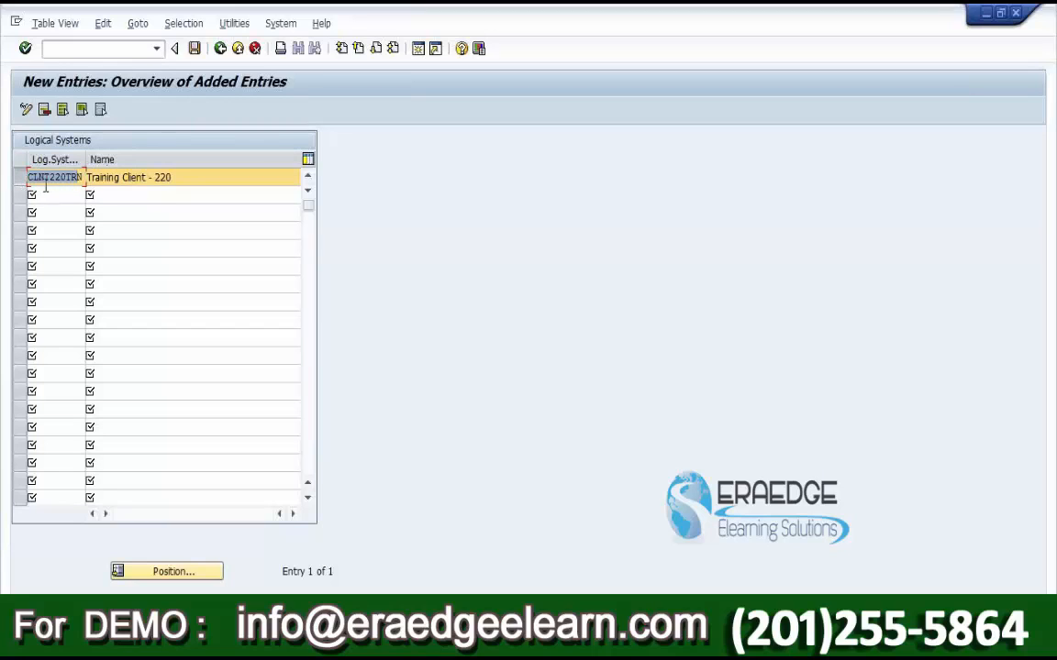
left_click(220, 49)
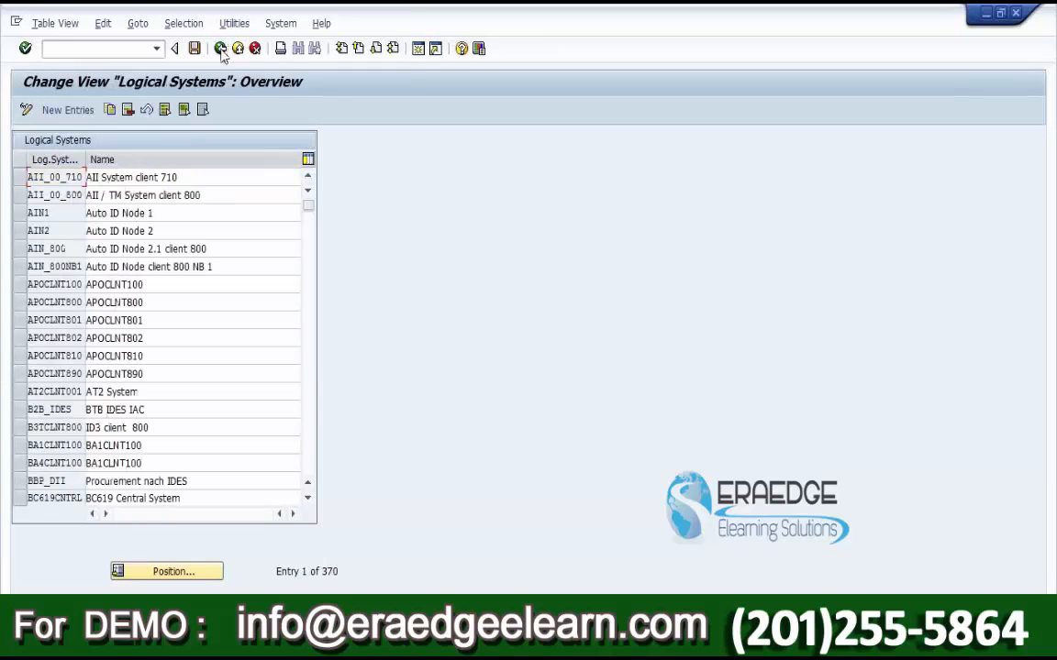
Step: Run Assign Logical System to Client, acknowledge the cross-client caution, and scroll down to client 220
left_click(220, 48)
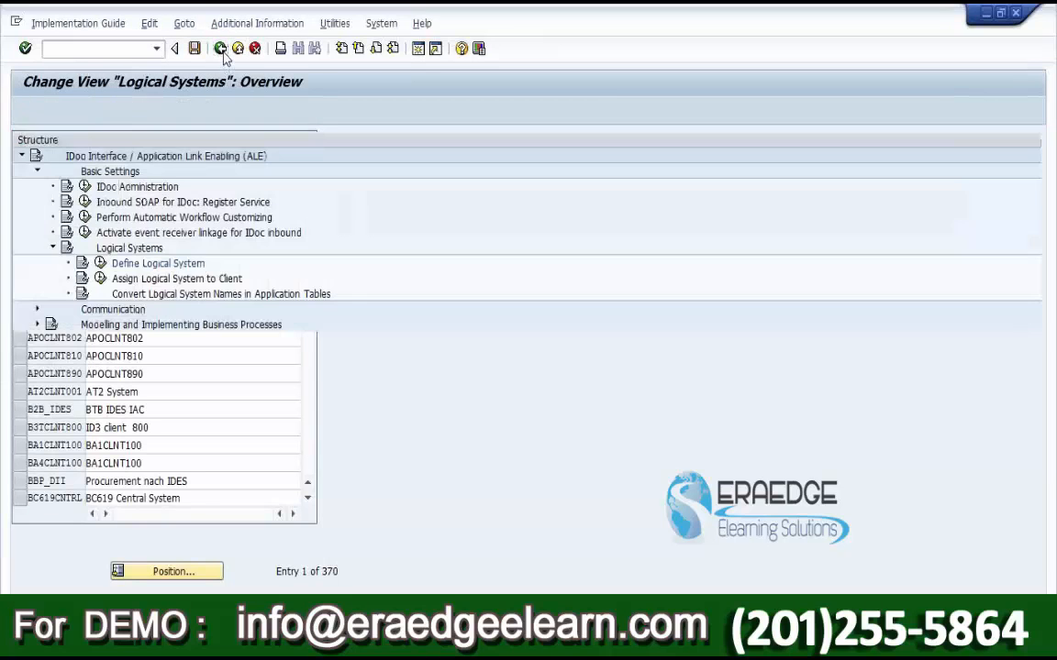
left_click(127, 279)
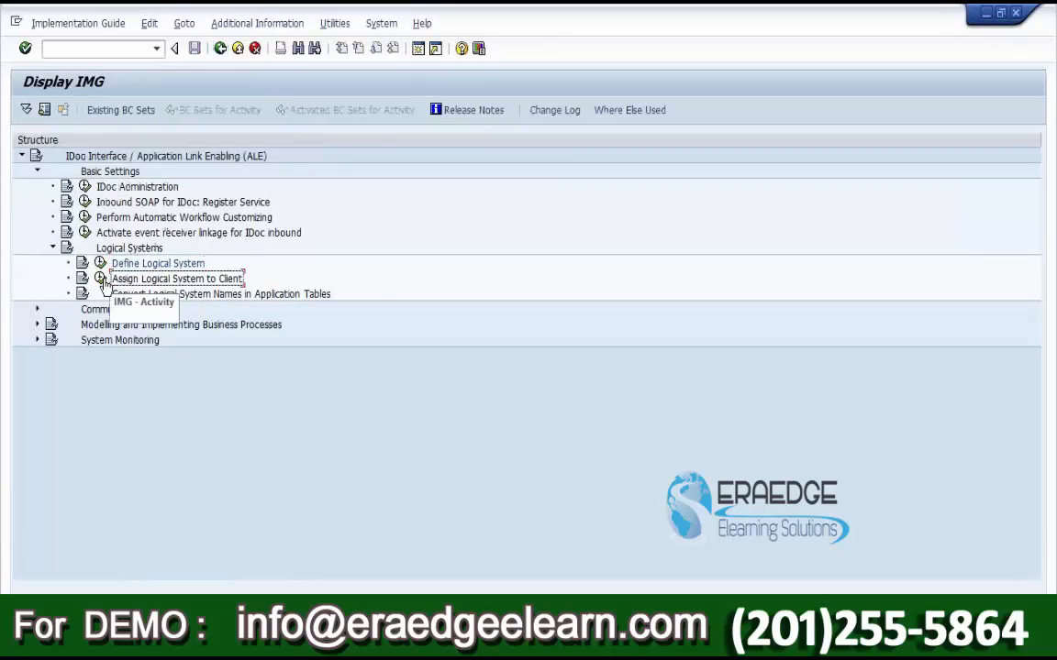
left_click(101, 280)
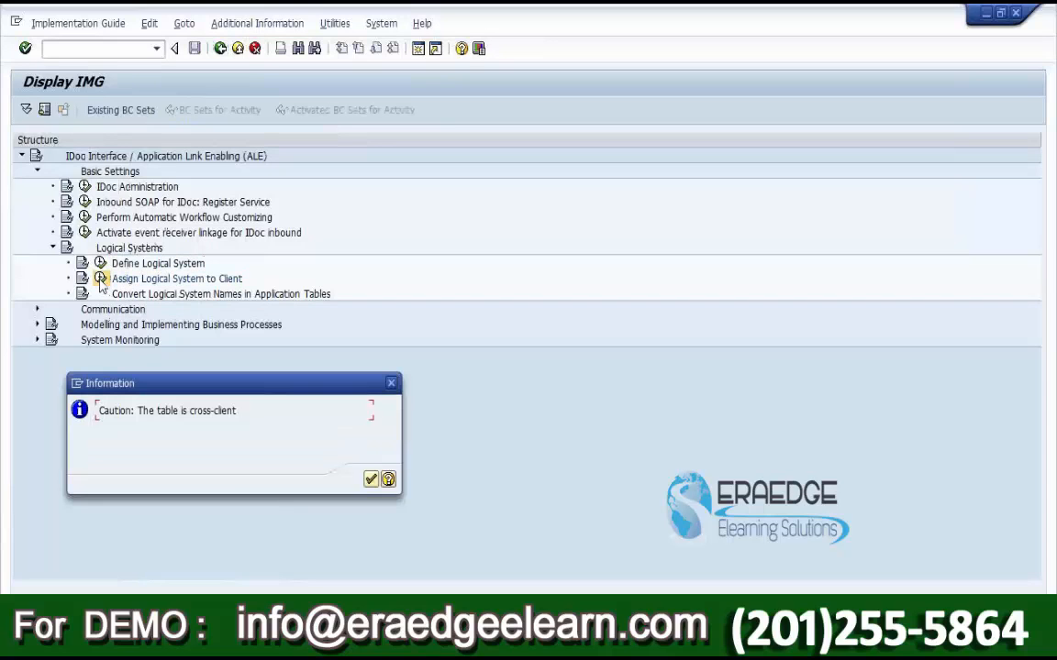
left_click(371, 479)
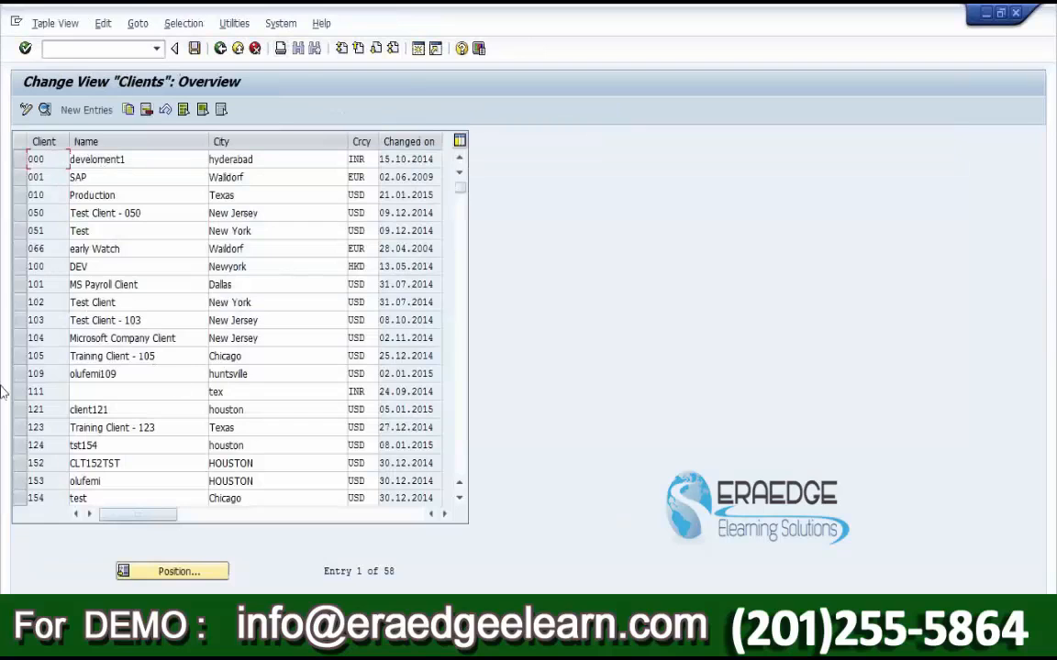
scroll(124, 376, "down", 2)
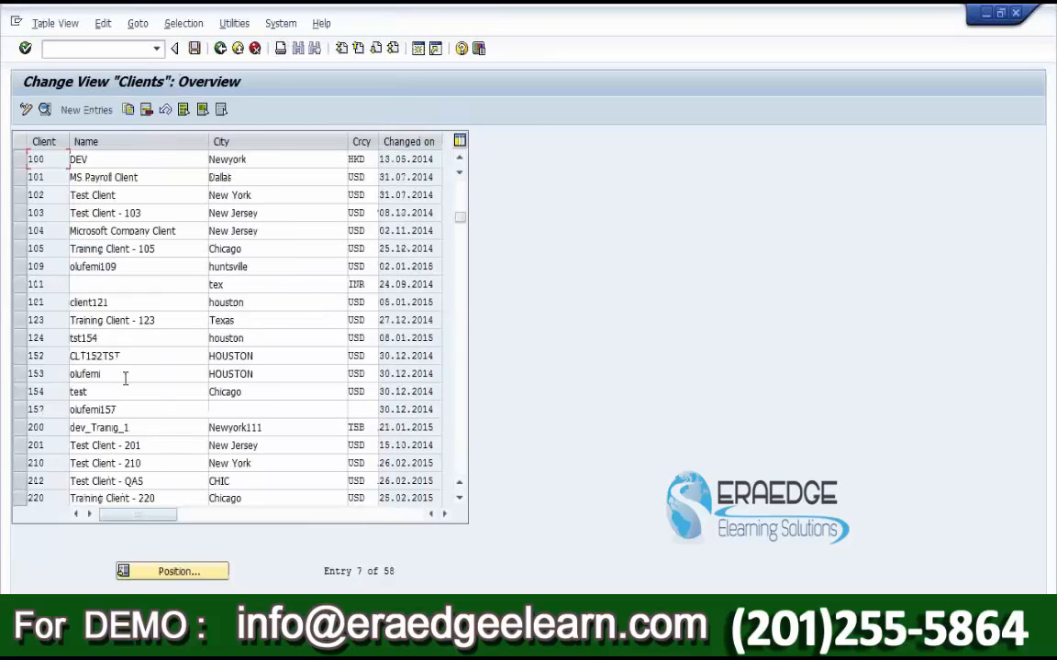
scroll(122, 393, "down", 2)
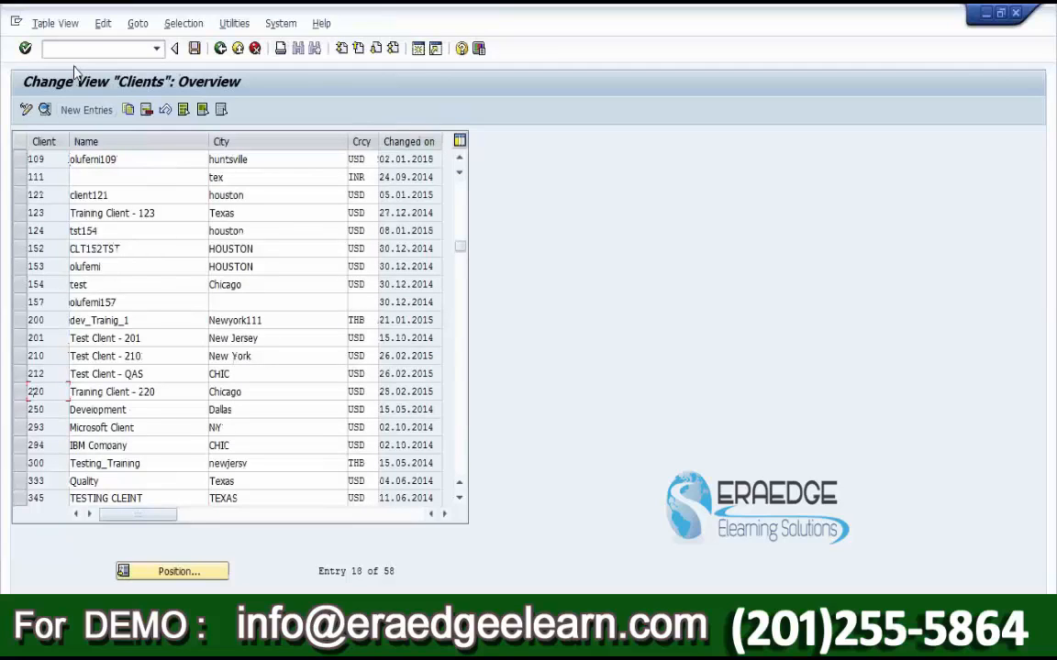
Step: Enter logical system CLNT220TRN in client 220's details
double_click(32, 392)
left_click(178, 197)
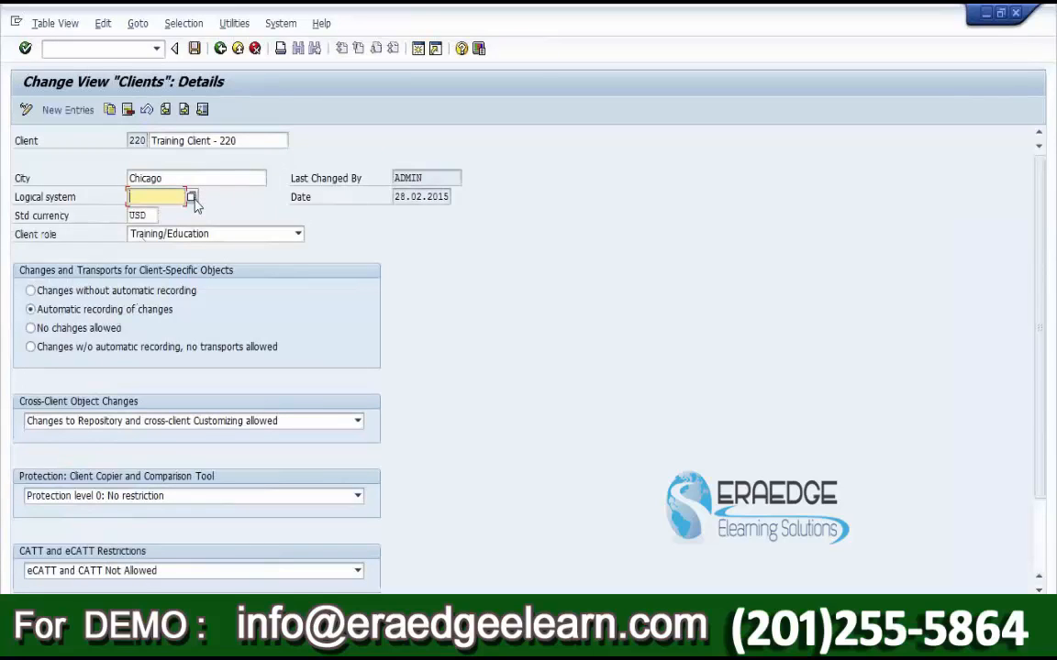
type("CLNT")
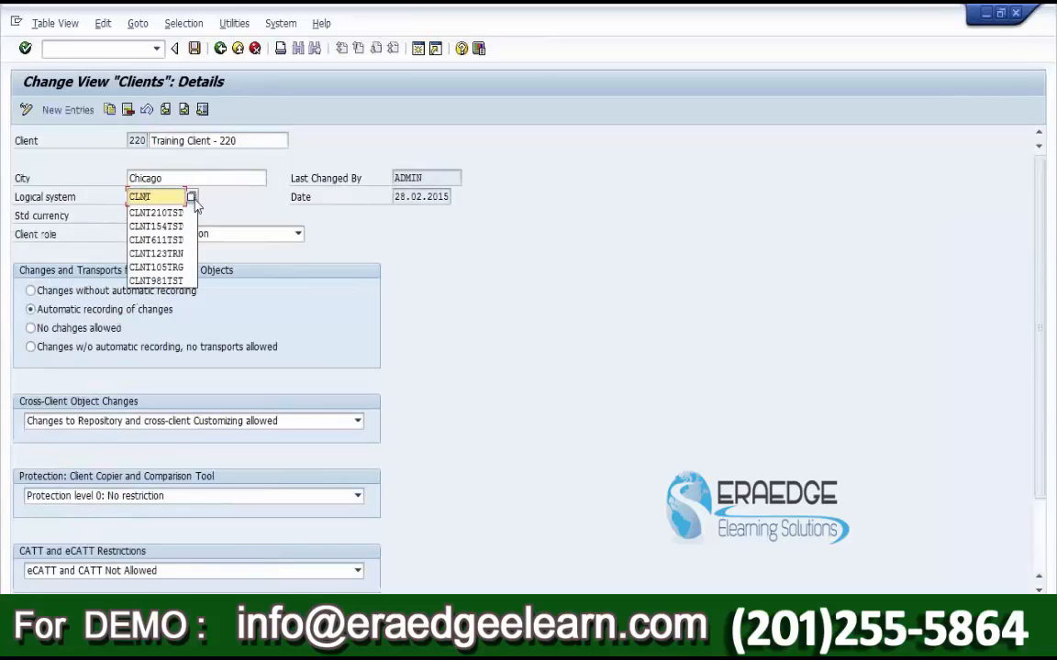
type("220TRN")
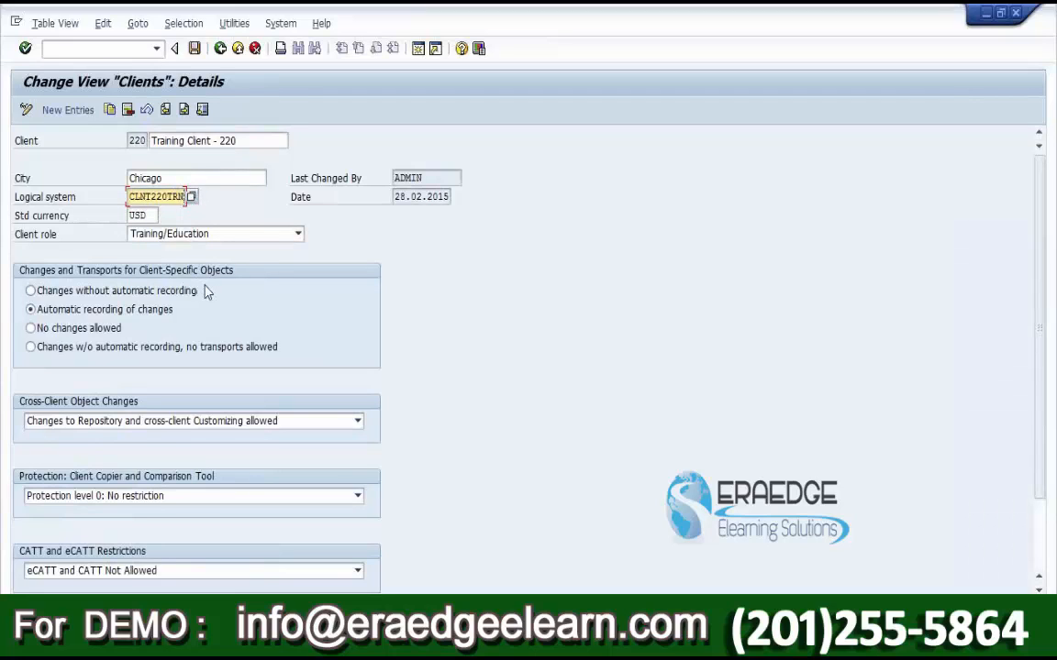
Step: Save the assignment, acknowledge the logical-system change warning, and return to the ALE IMG tree
left_click(194, 48)
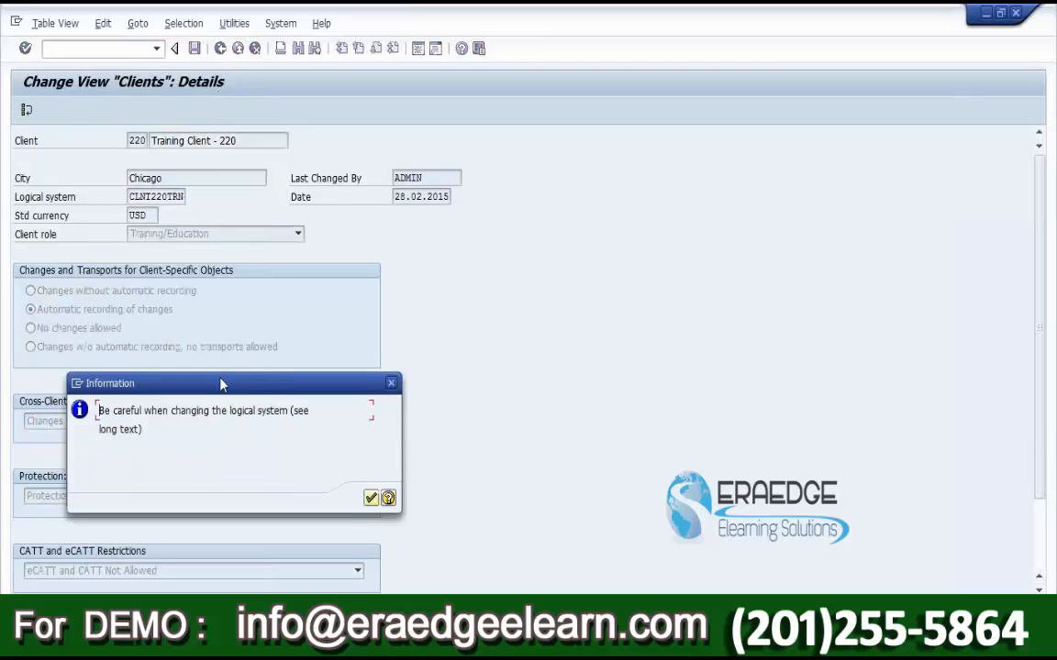
left_click_drag(220, 386, 575, 177)
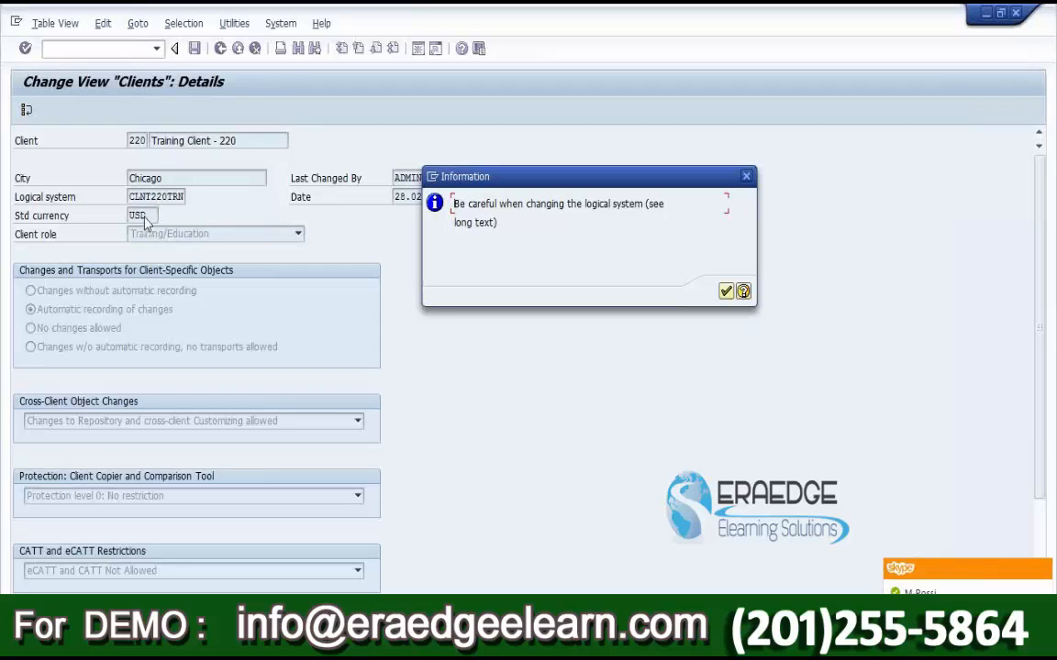
left_click(726, 292)
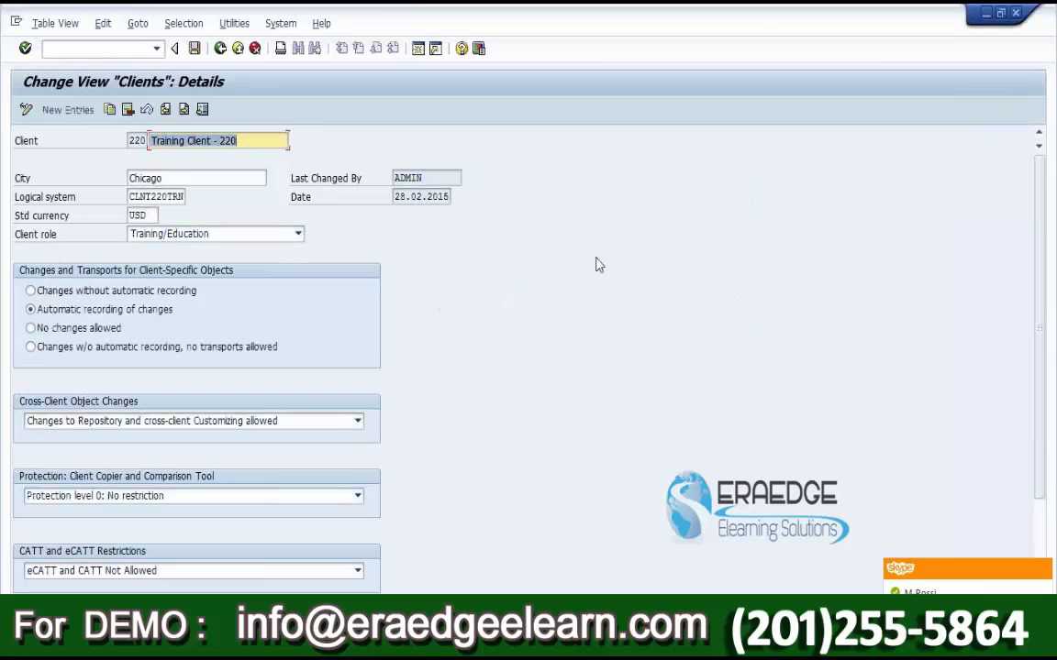
left_click(195, 48)
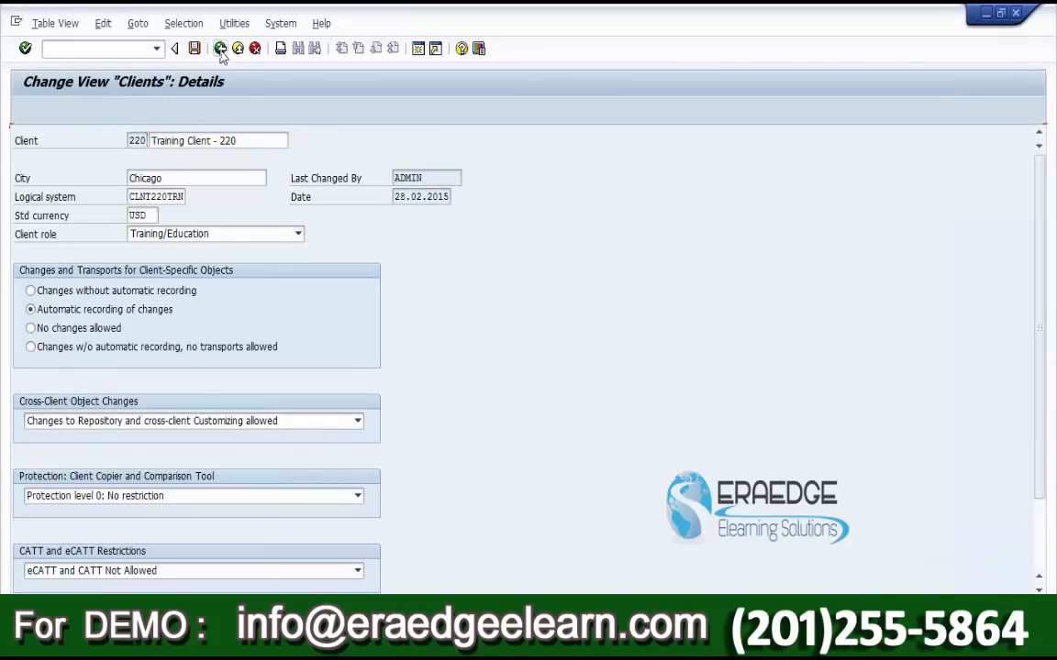
left_click(220, 51)
left_click(220, 49)
left_click(220, 49)
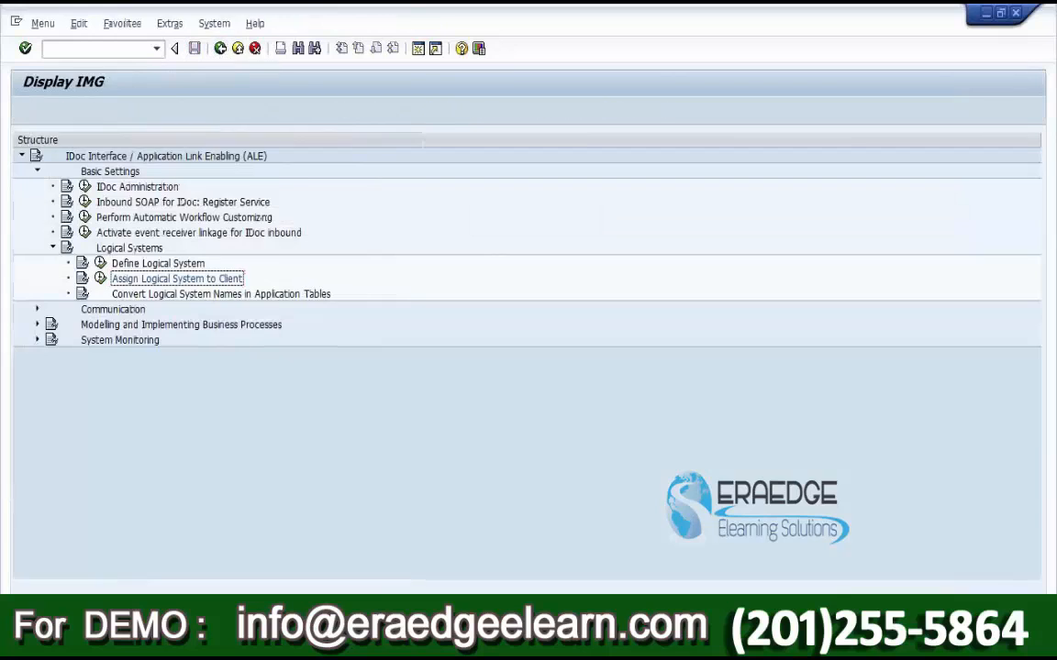
Step: Under SCC4 in Word, add sub-bullet 'Displaying the number of clients in SAP, Client creation, Client properties changes'
key("alt+Tab")
left_click(436, 251)
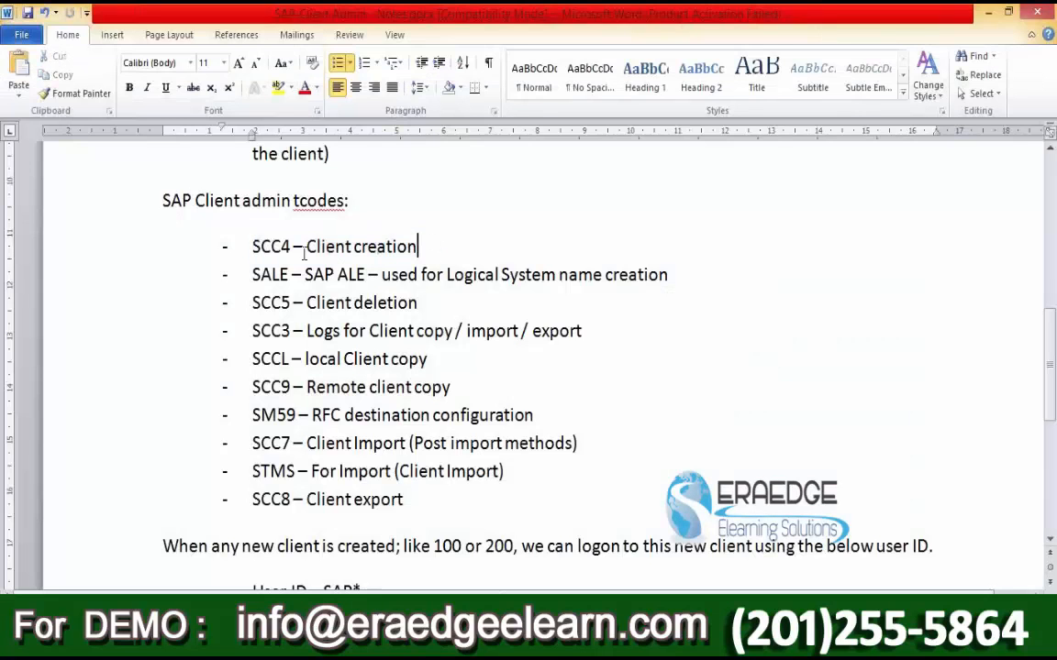
left_click_drag(254, 247, 294, 248)
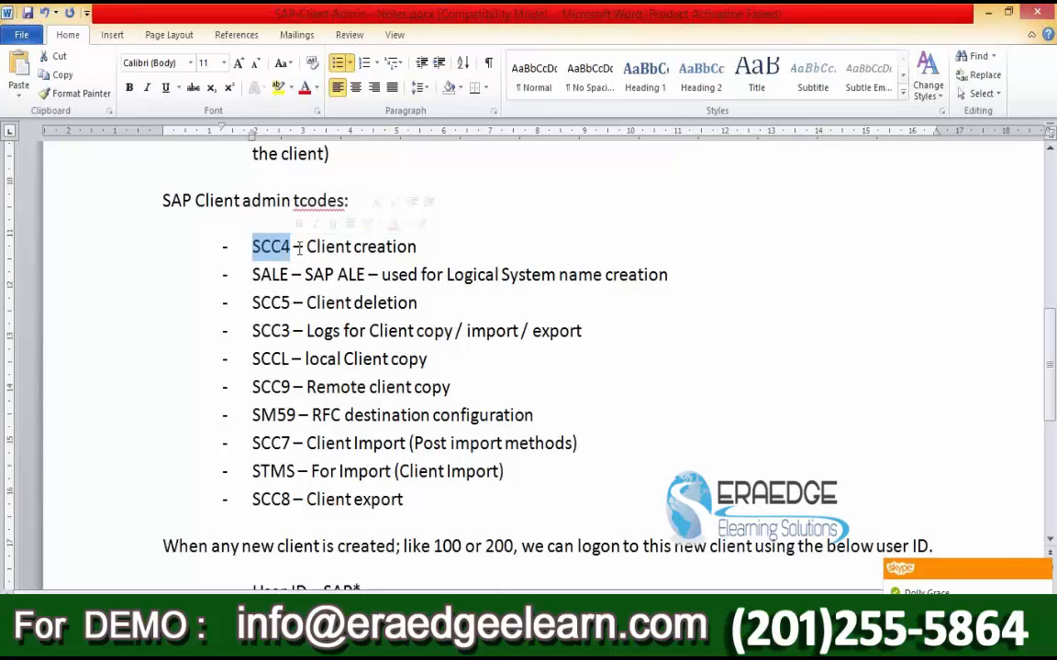
left_click(428, 246)
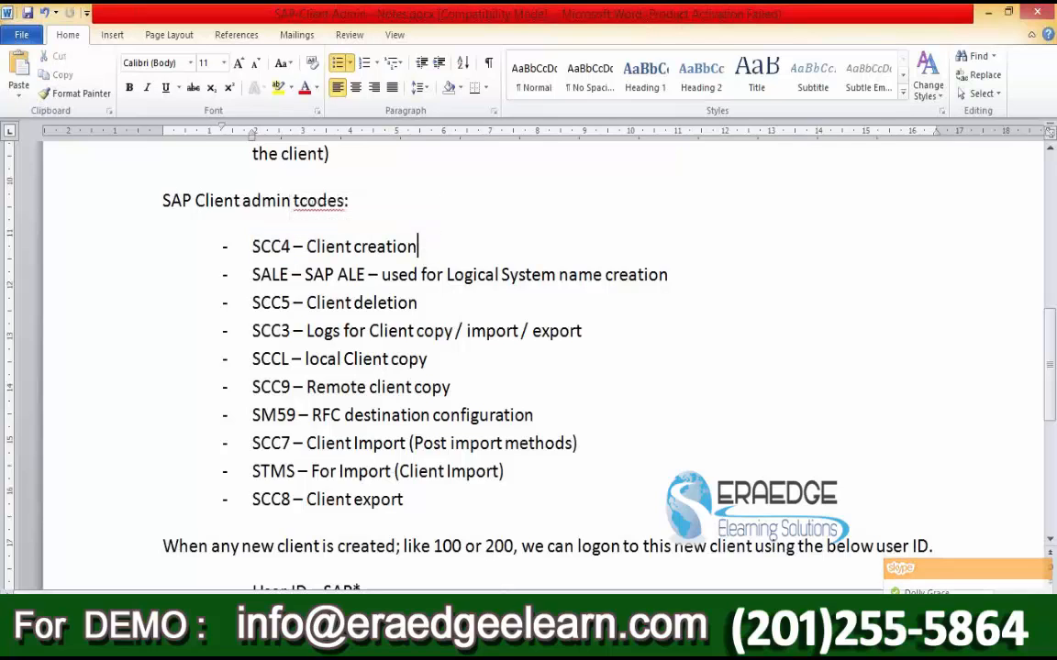
key("Return")
key("Tab")
type("D")
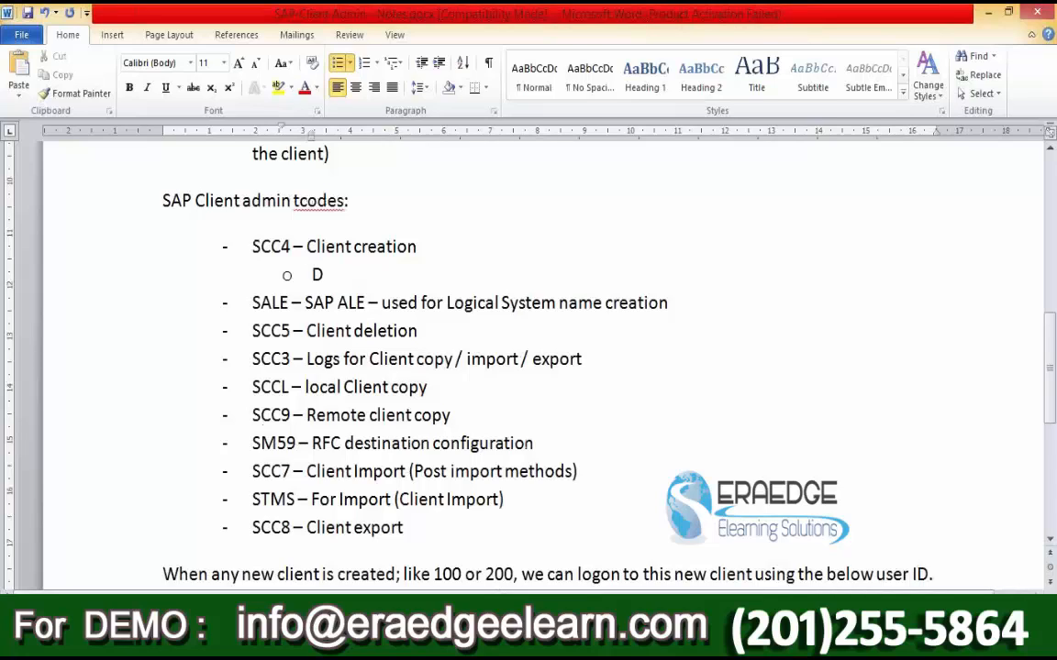
type("isplaying the")
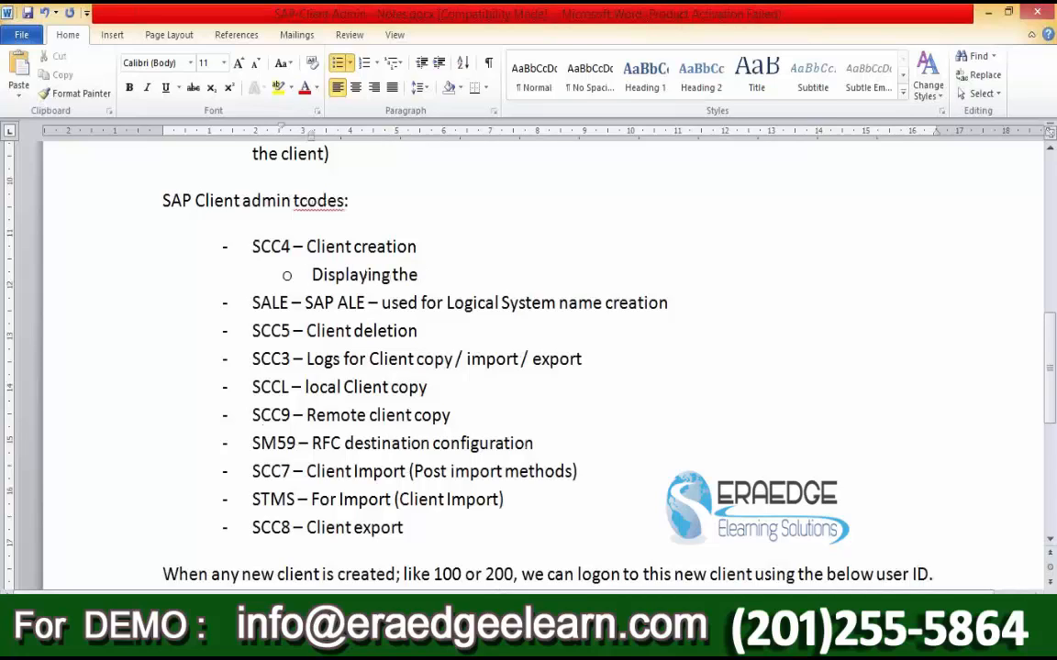
type(" number of clients in SAP, ")
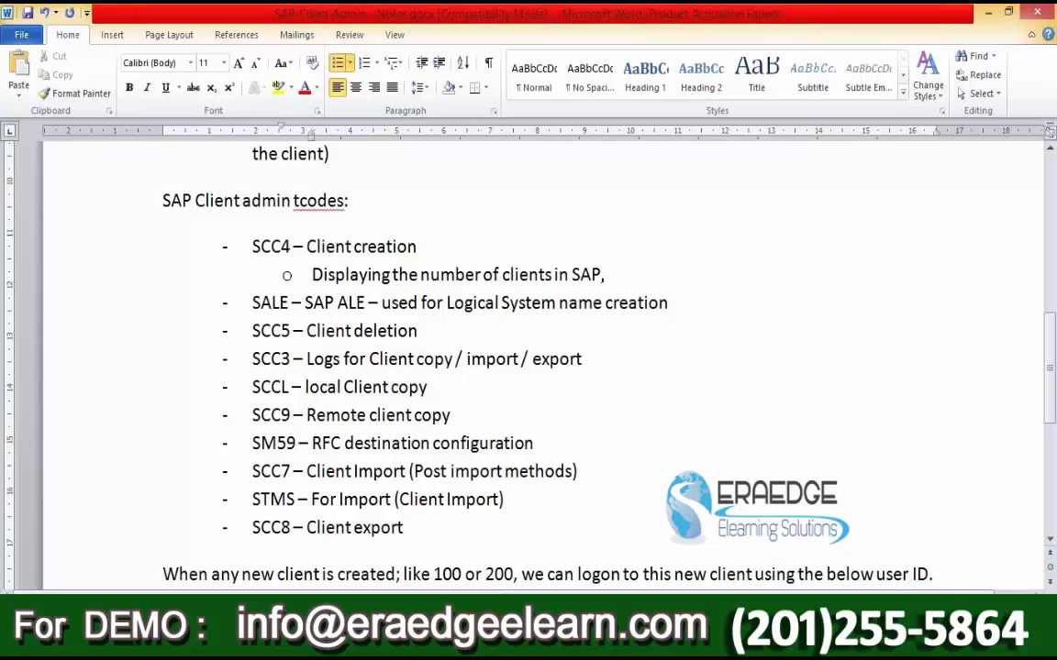
type("Client creation, Client changes")
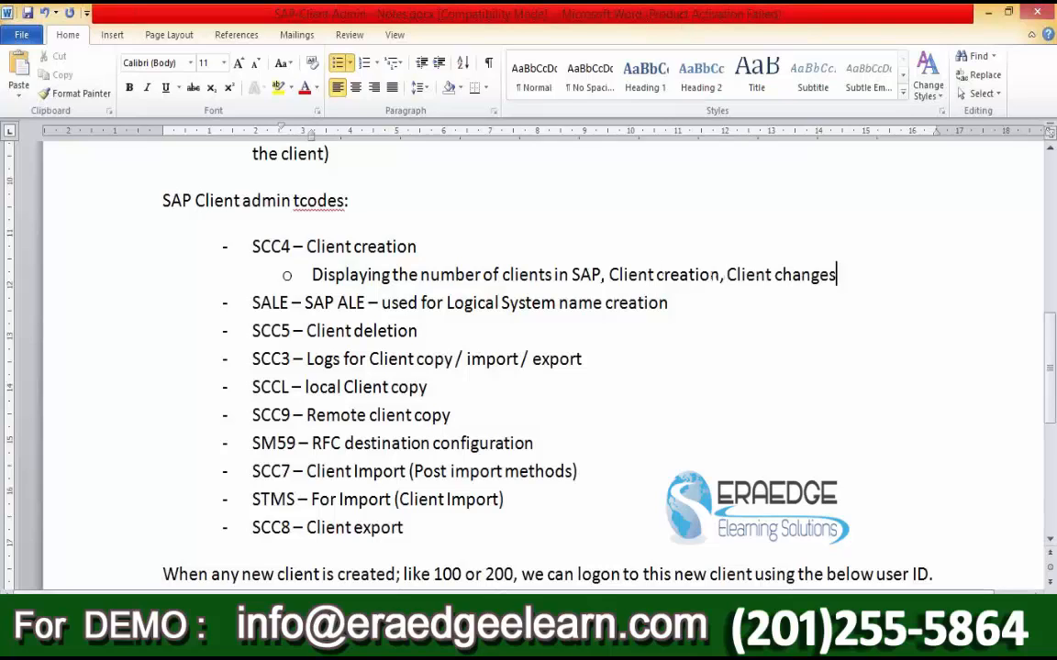
key("Left")
key("Left")
key("Left")
key("Left")
key("Left")
key("Left")
key("Left")
type("Pro")
key("BackSpace")
key("BackSpace")
key("BackSpace")
type("proper")
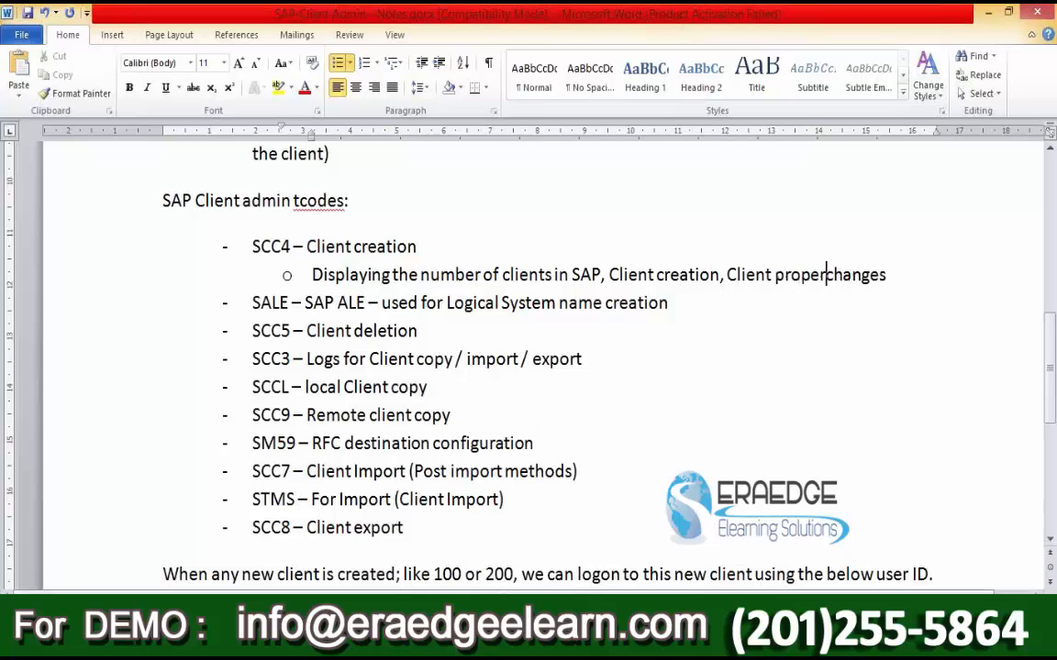
type("ties")
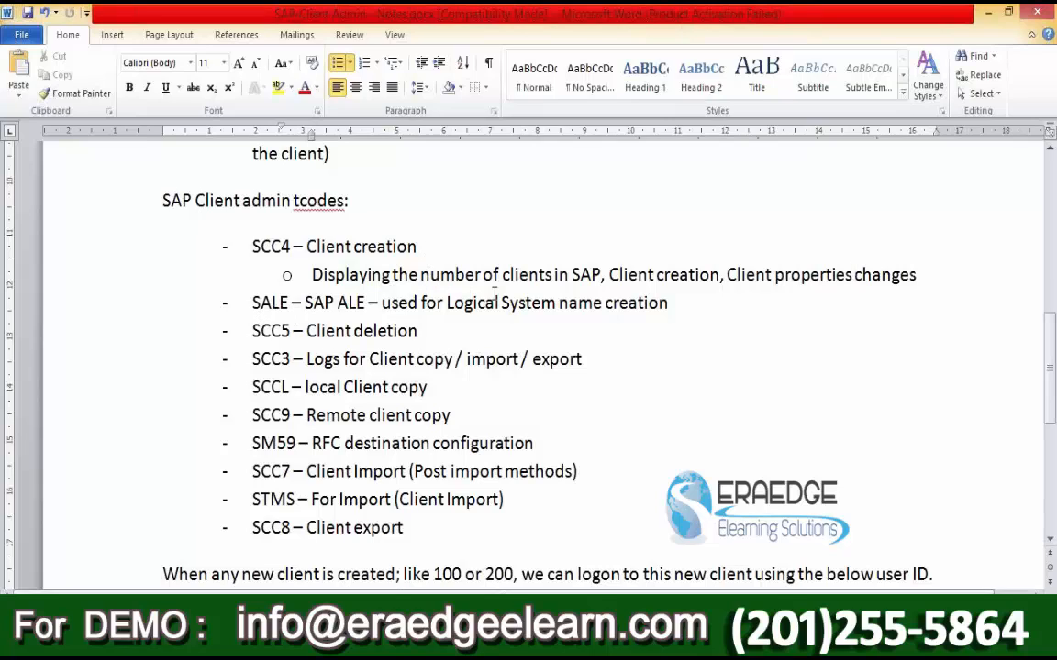
Step: Append ' & assignment' to the SALE line and select the 'SCC5 – Client deletion' line
left_click(682, 305)
type("& assignment")
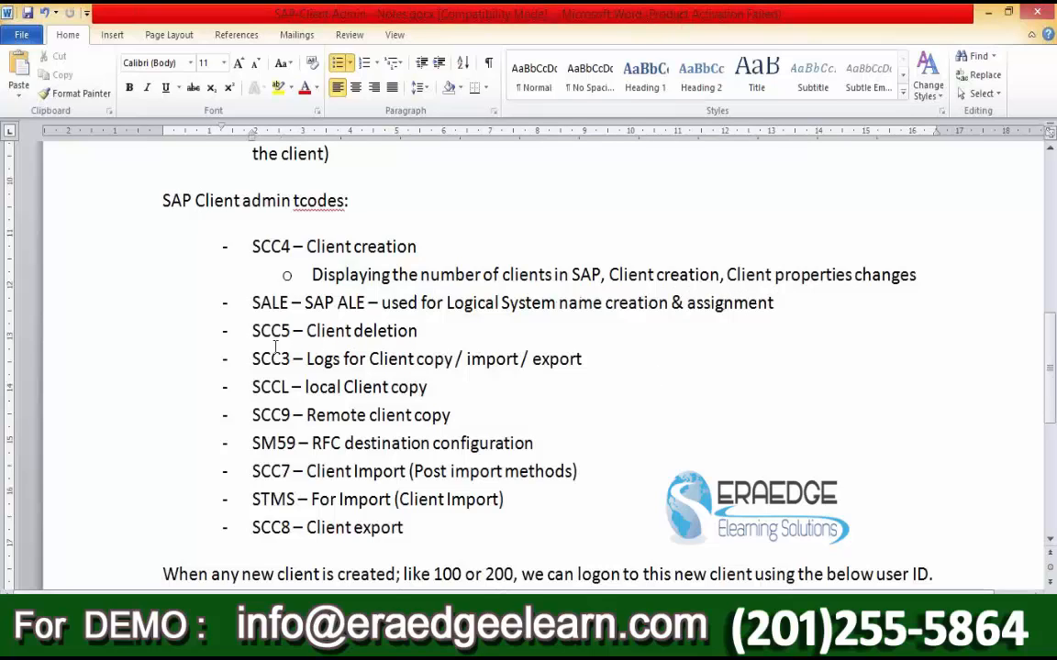
left_click_drag(253, 330, 294, 327)
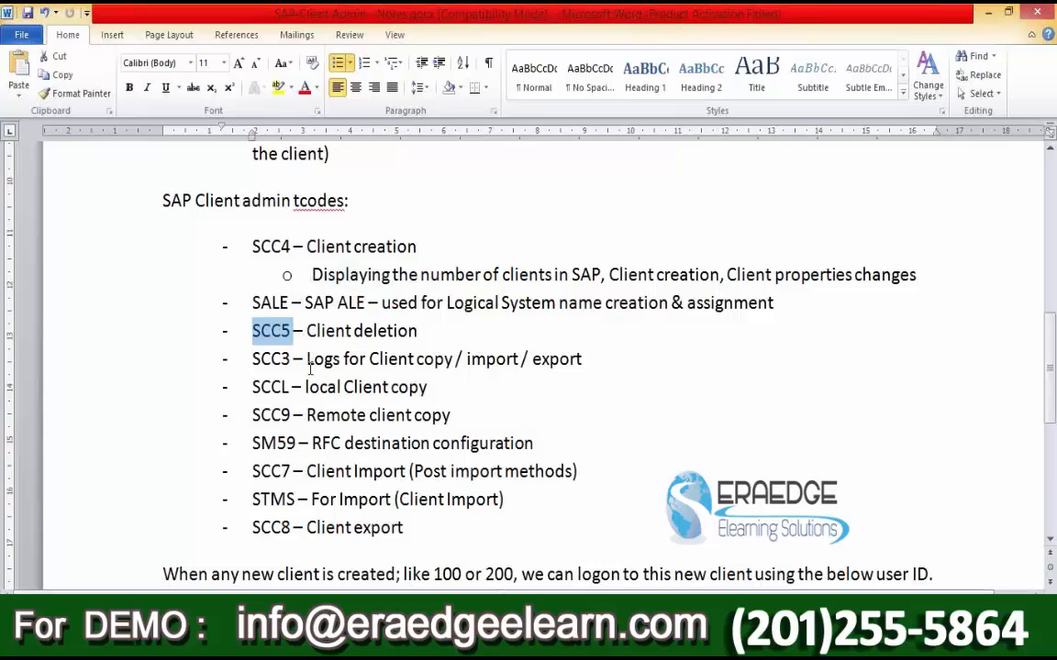
left_click(251, 386)
left_click_drag(251, 386, 438, 388)
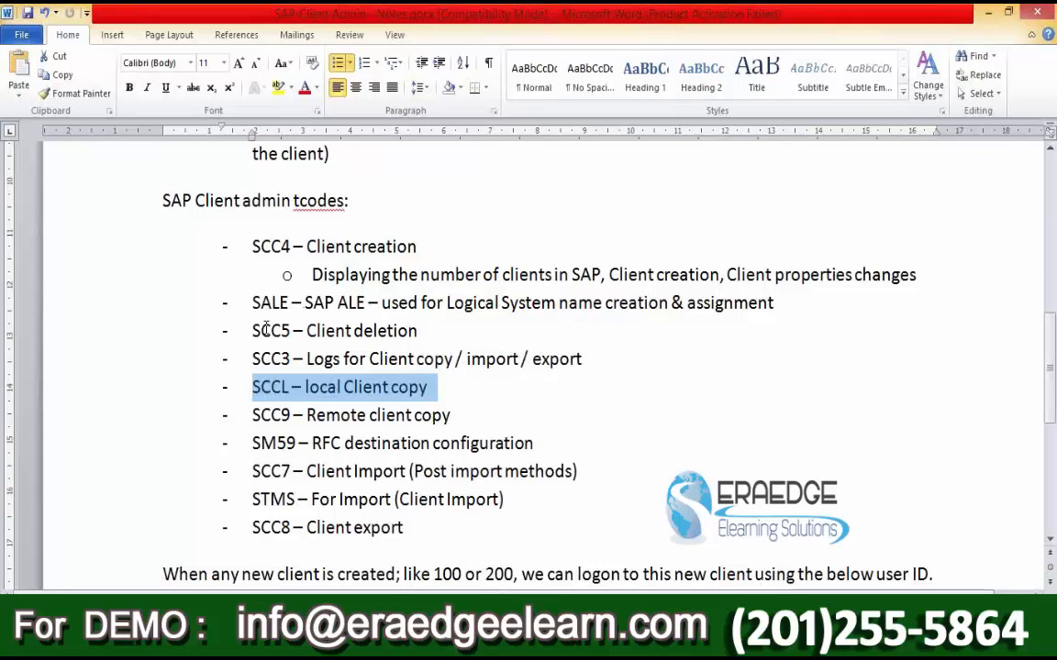
left_click_drag(254, 327, 446, 330)
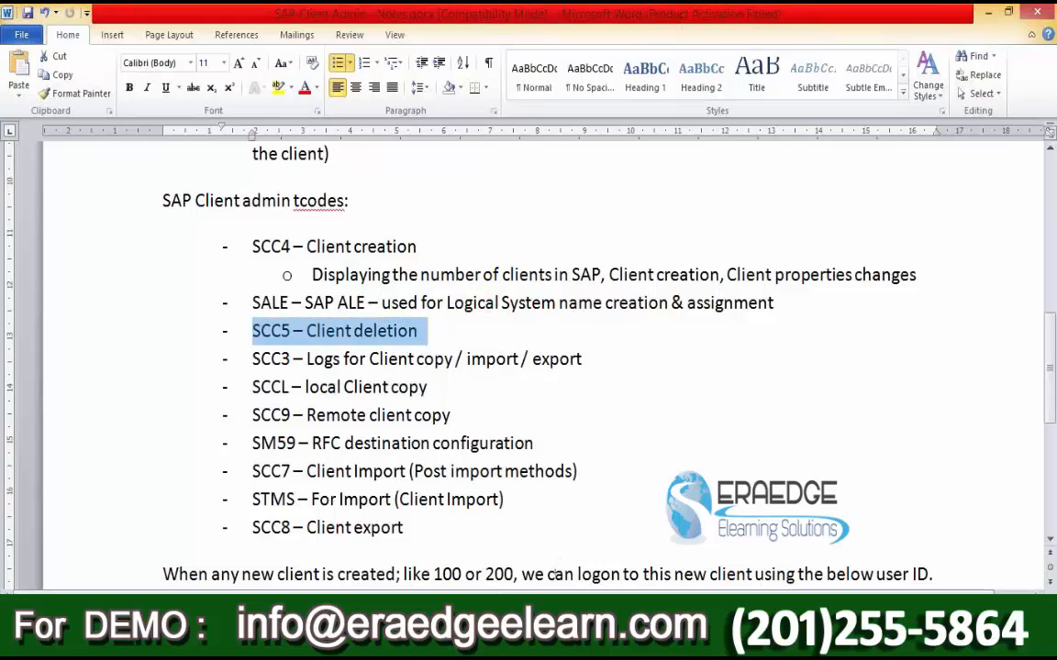
left_click(304, 642)
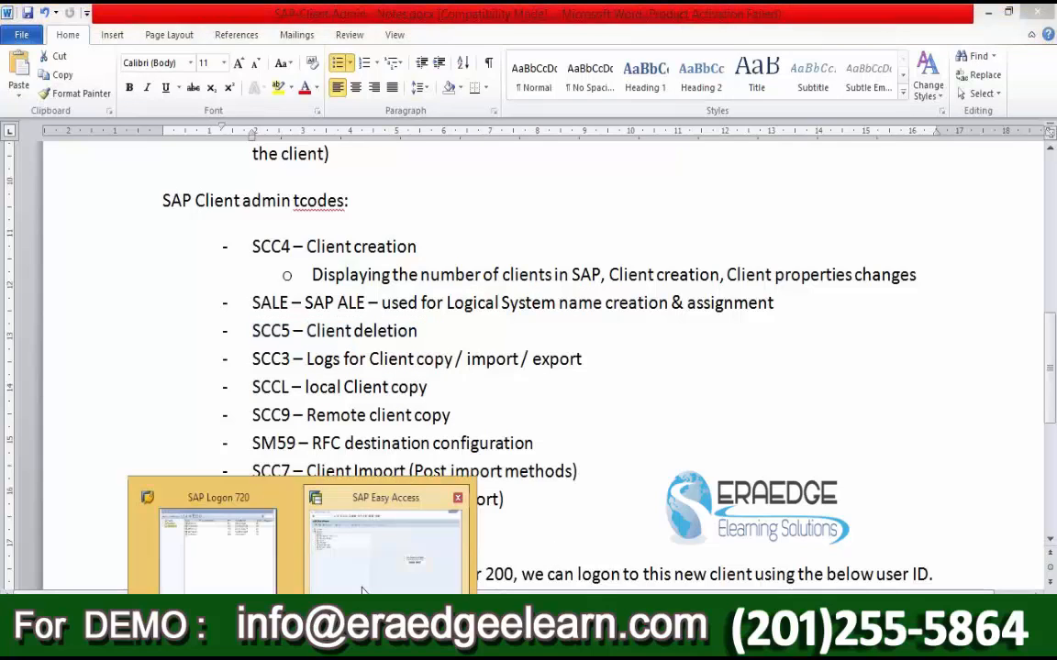
Step: Log on to SAP-Server1 client 220 as user SAP* with the account password
left_click(363, 588)
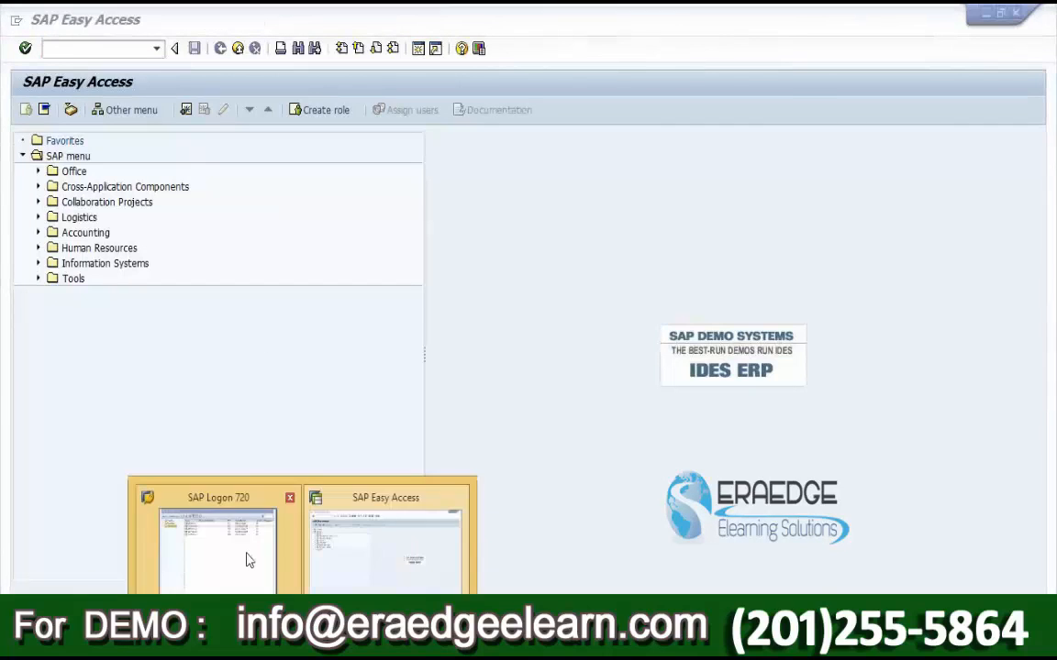
left_click(245, 558)
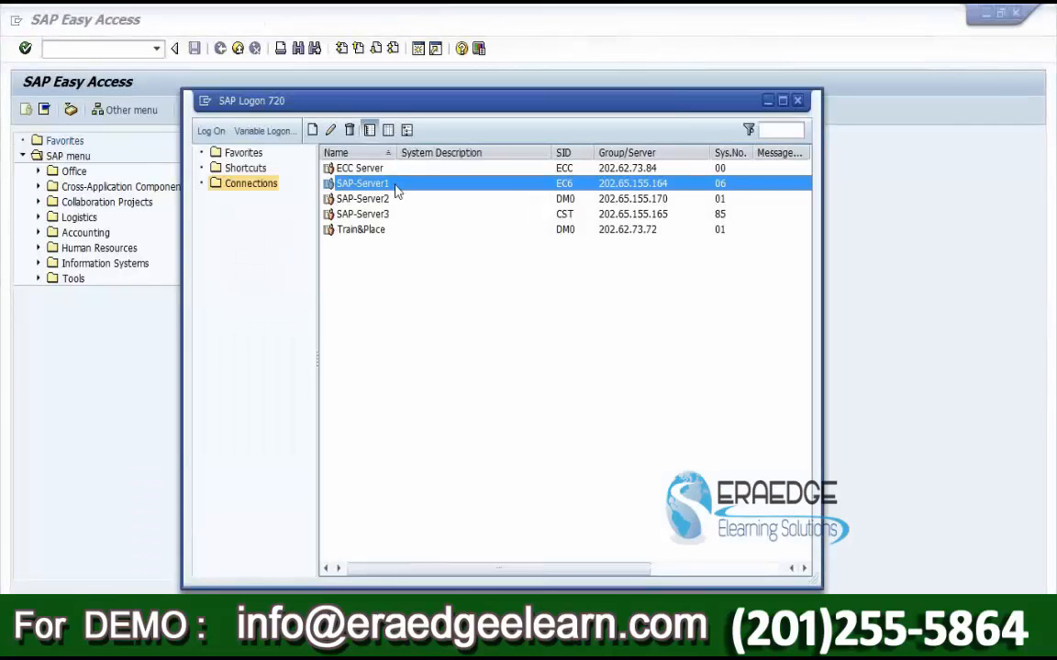
double_click(393, 187)
key("shift+Tab")
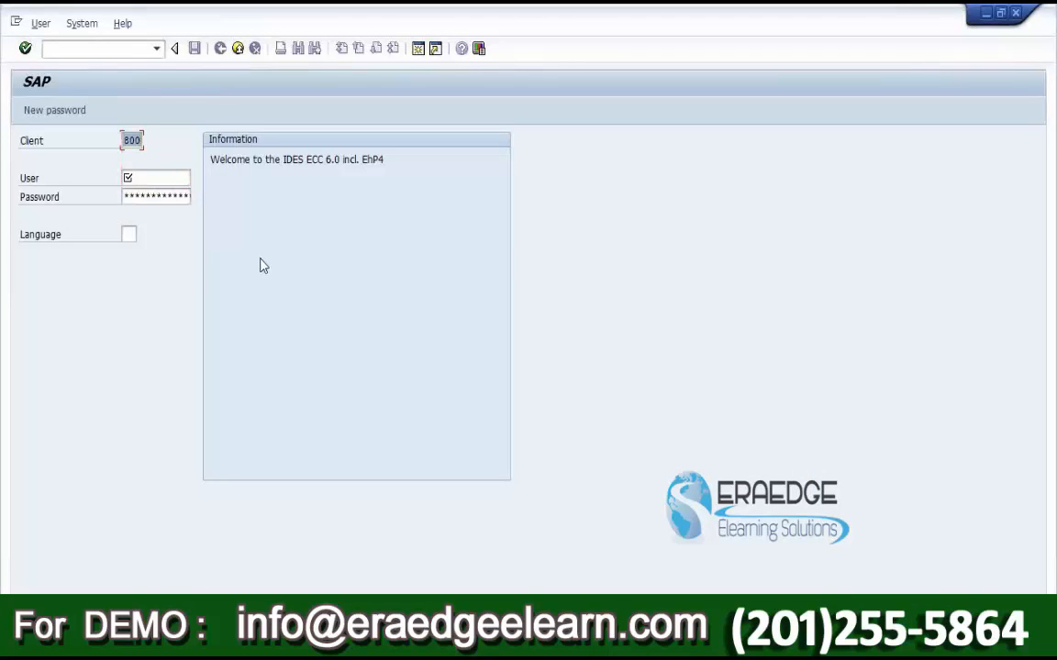
type("220")
key("Tab")
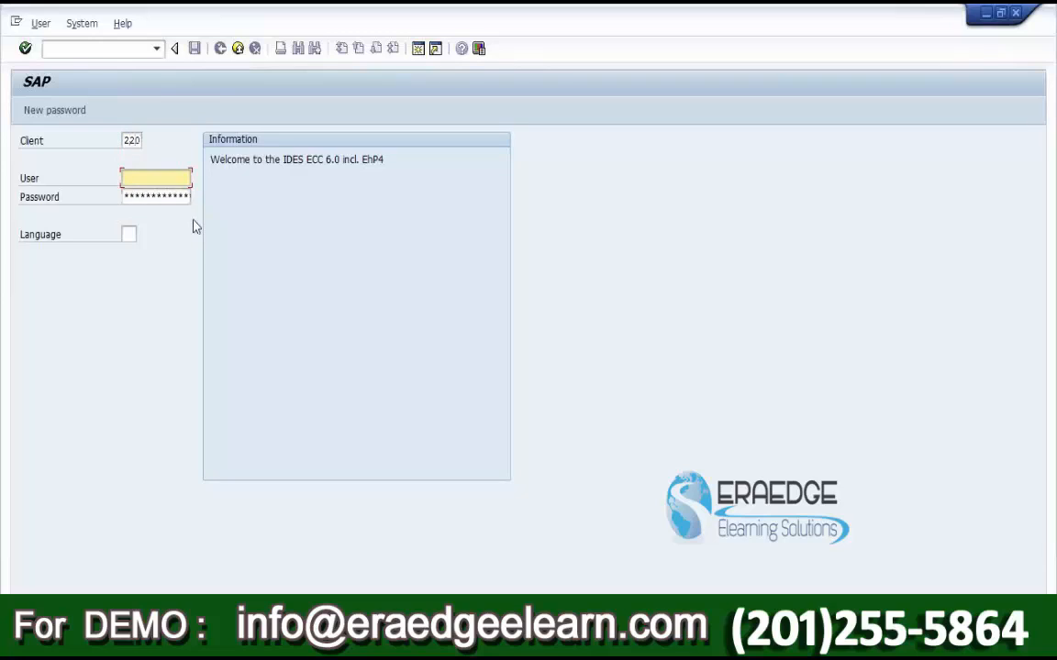
type("sap*")
key("Tab")
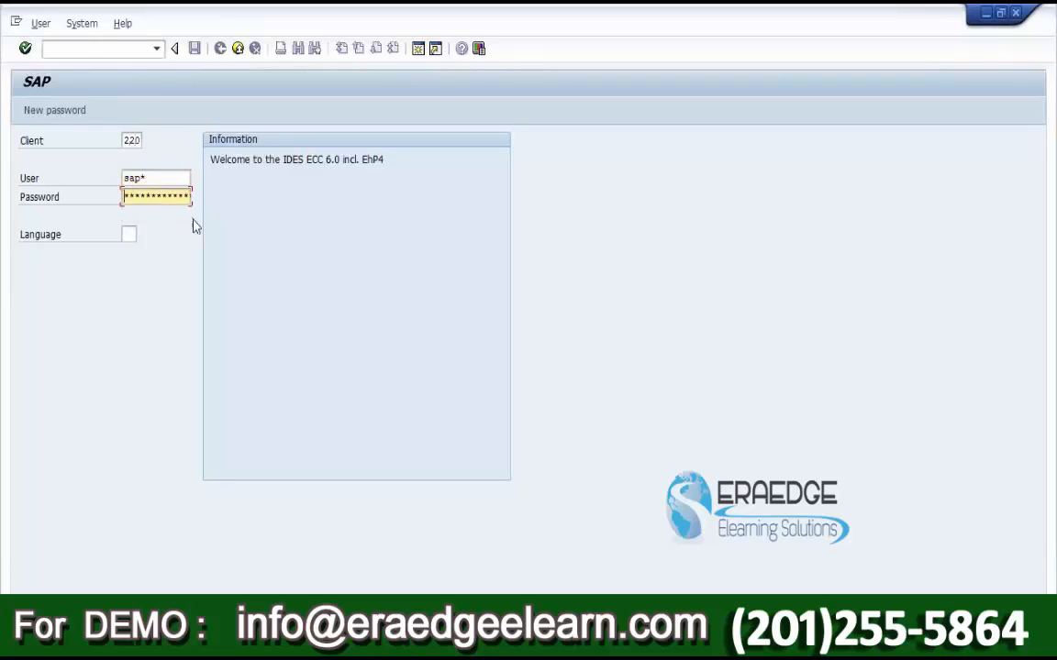
type("****")
key("Return")
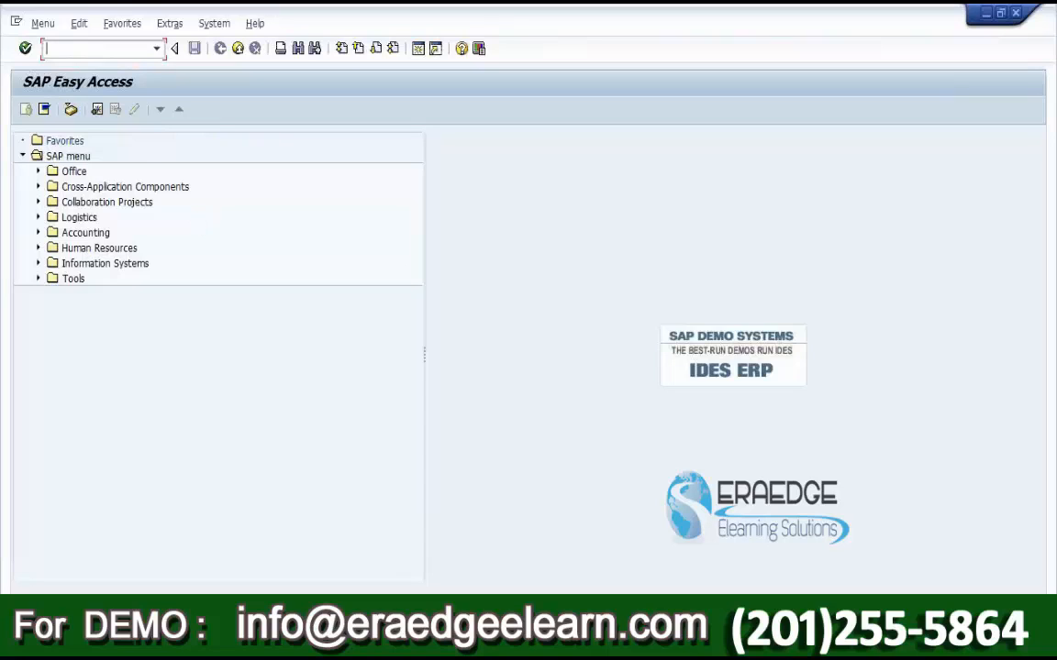
Step: Check the system status to confirm client 220, and enter SCC5 in the command field
left_click(963, 615)
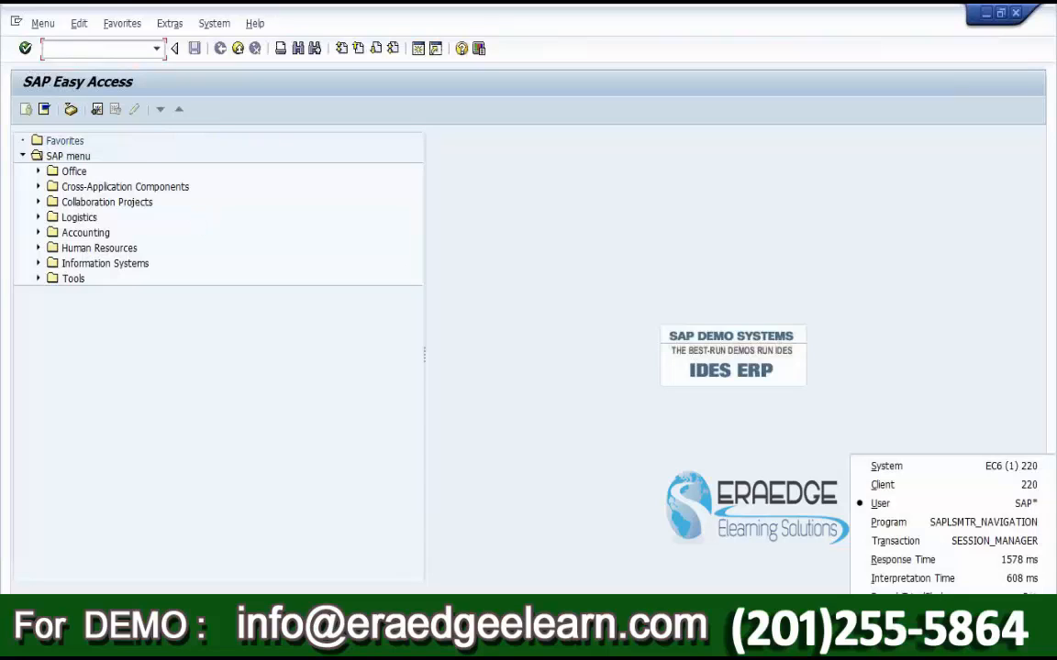
left_click(963, 476)
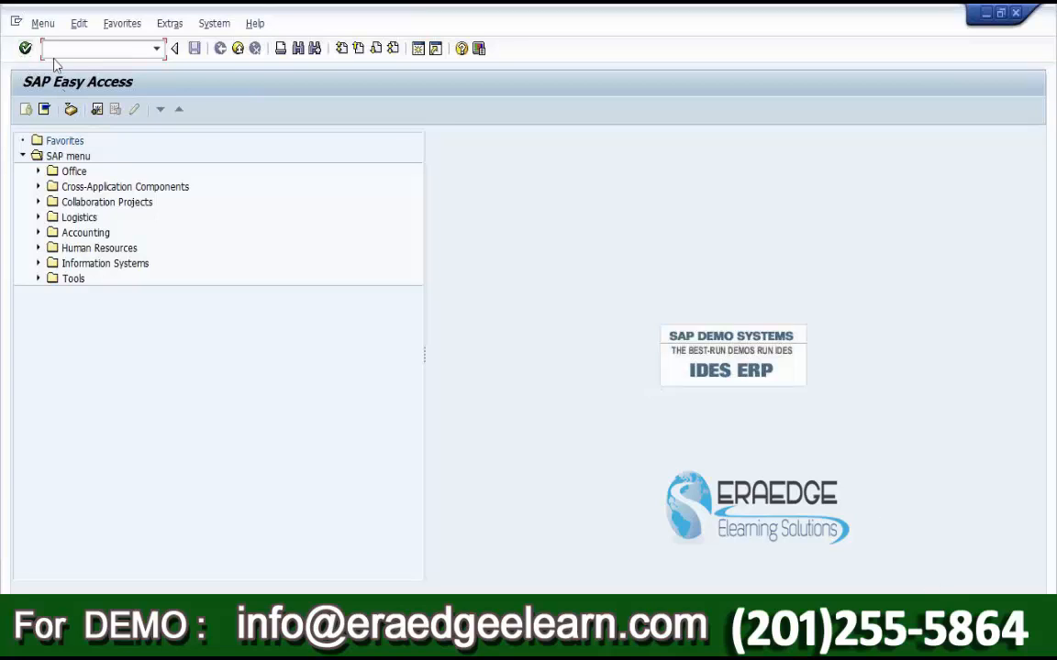
type("SCC5")
left_click(991, 616)
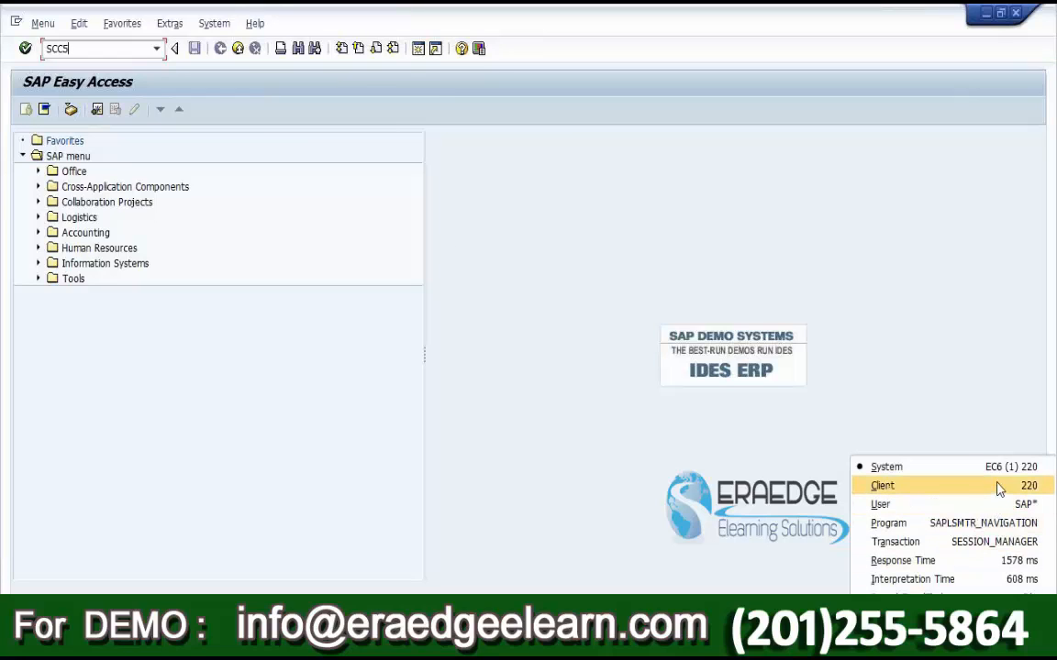
left_click(84, 50)
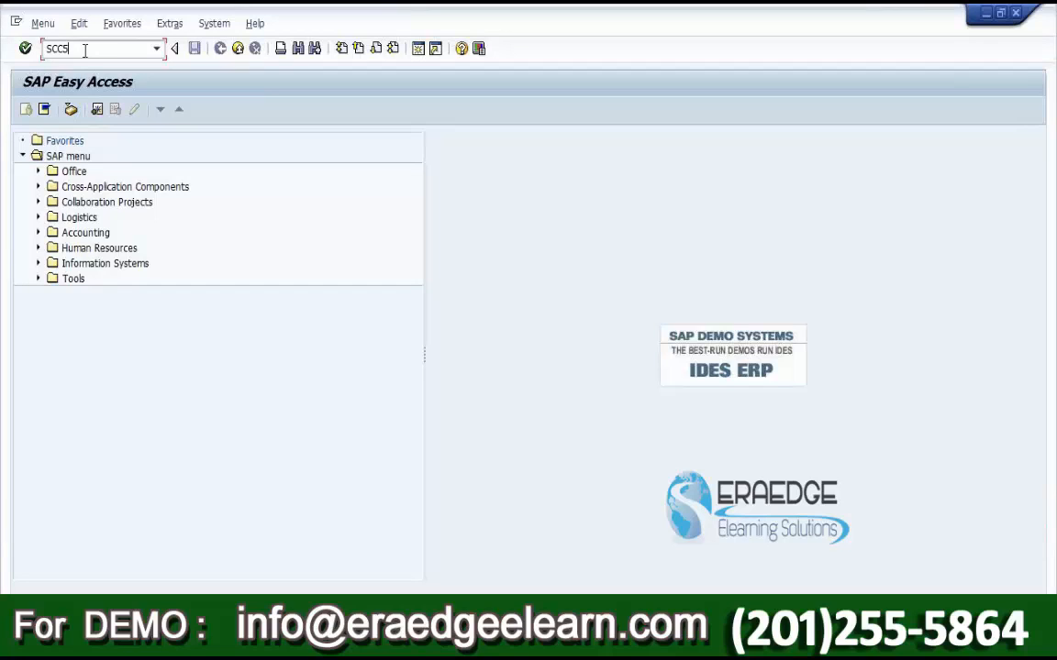
Step: Run SCC5 and select client 220 for deletion
type("SCC5")
key("Return")
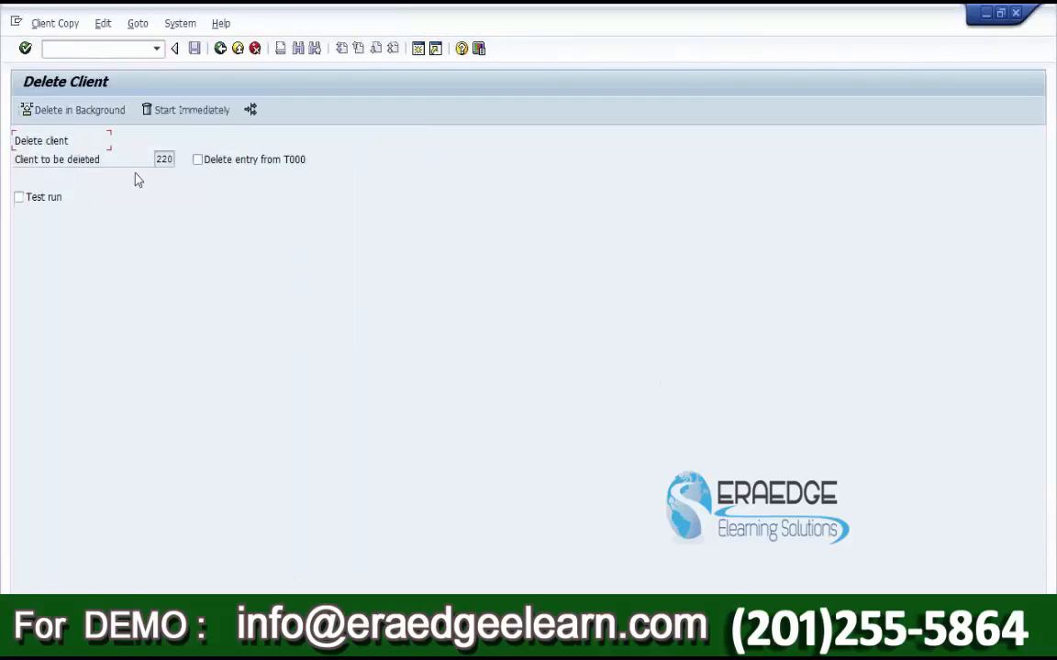
double_click(164, 160)
Step: Switch on 'Delete entry from T000' for client 220
left_click(197, 161)
left_click(197, 161)
key("shift+Tab")
left_click(199, 161)
left_click_drag(173, 161, 99, 171)
left_click(182, 114)
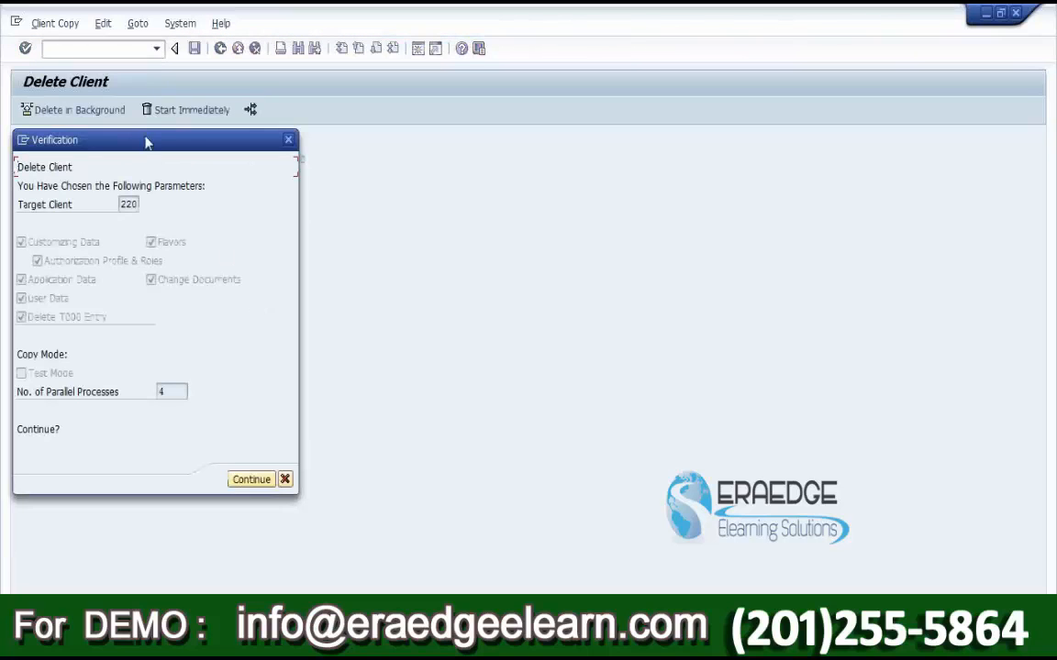
left_click_drag(152, 142, 398, 155)
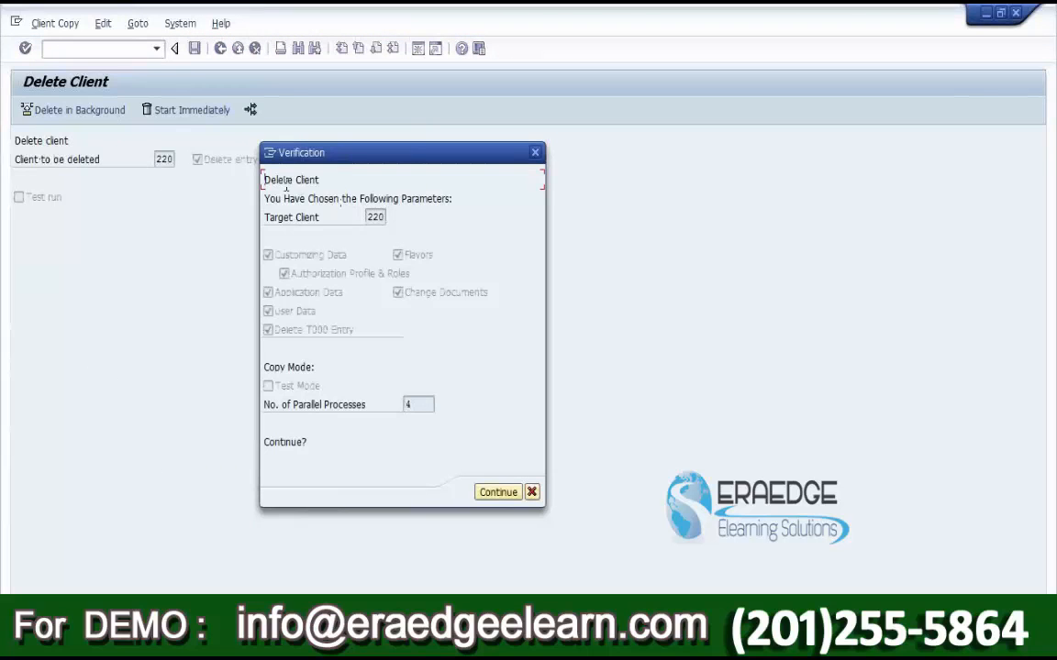
left_click_drag(263, 180, 323, 180)
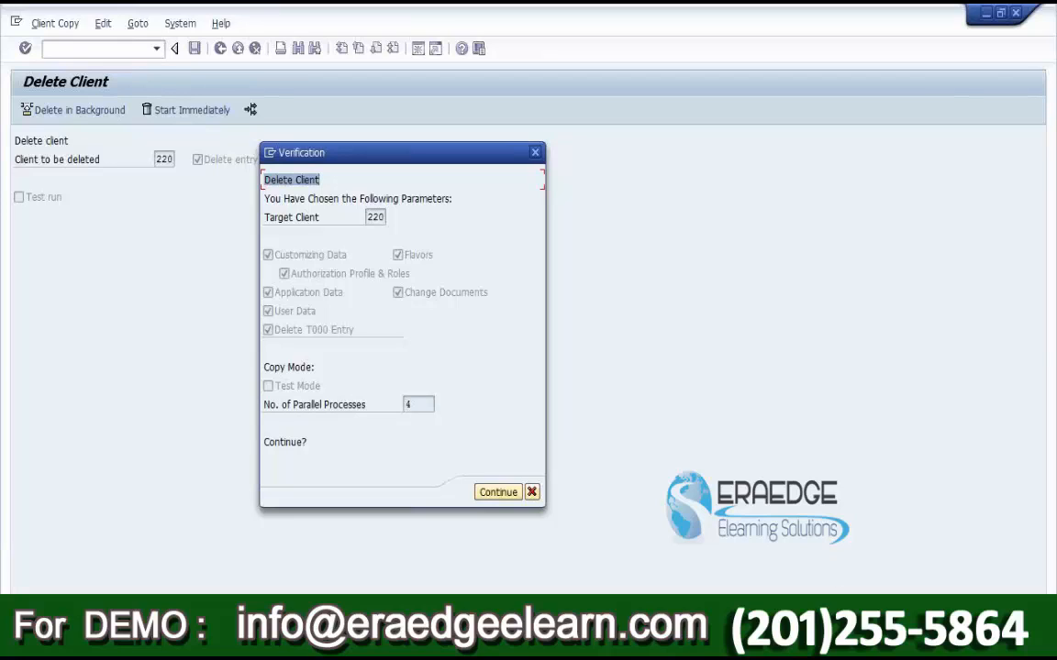
left_click(533, 494)
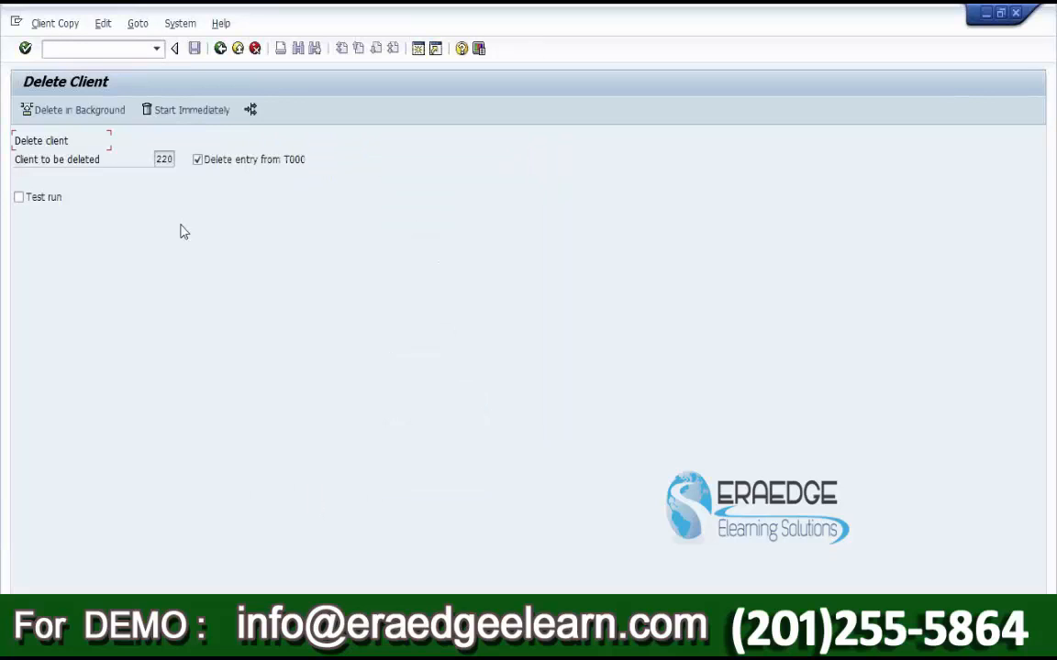
left_click(107, 111)
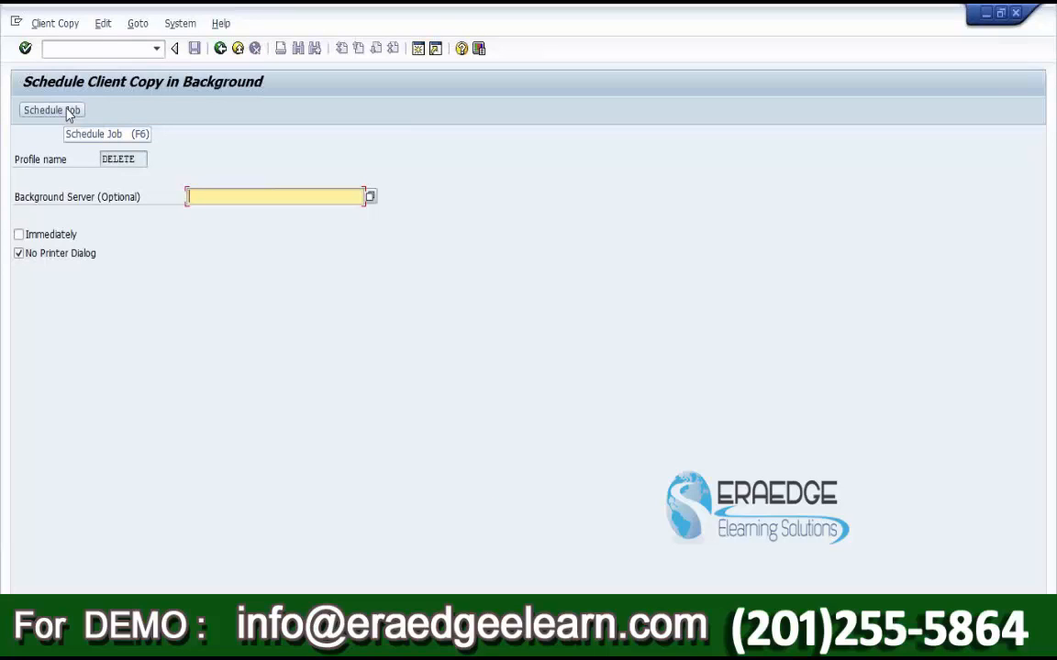
left_click(43, 241)
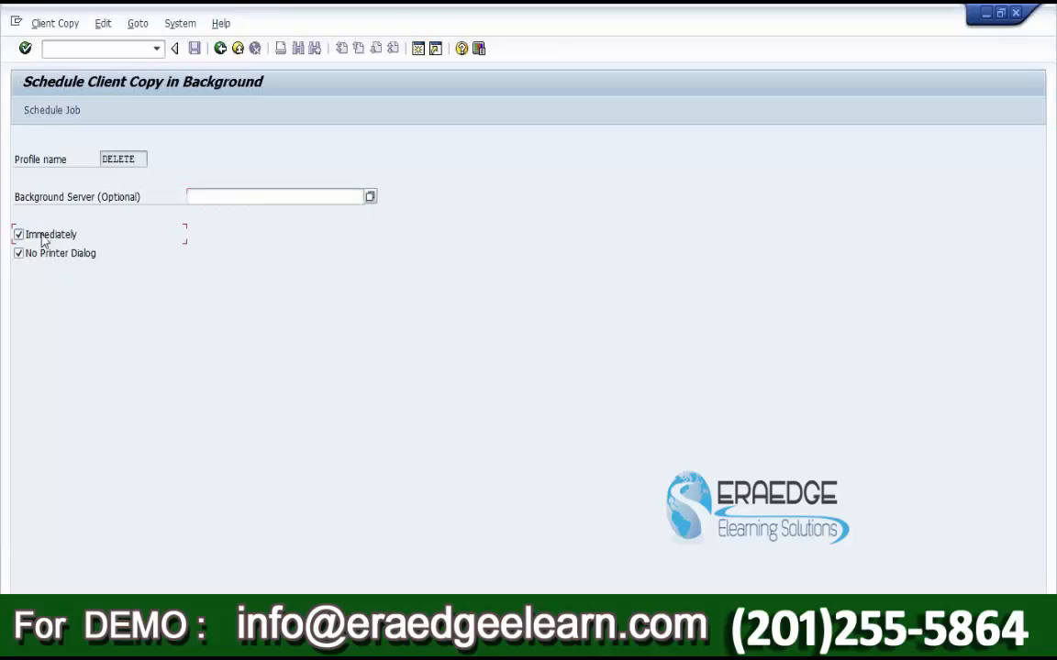
left_click(66, 114)
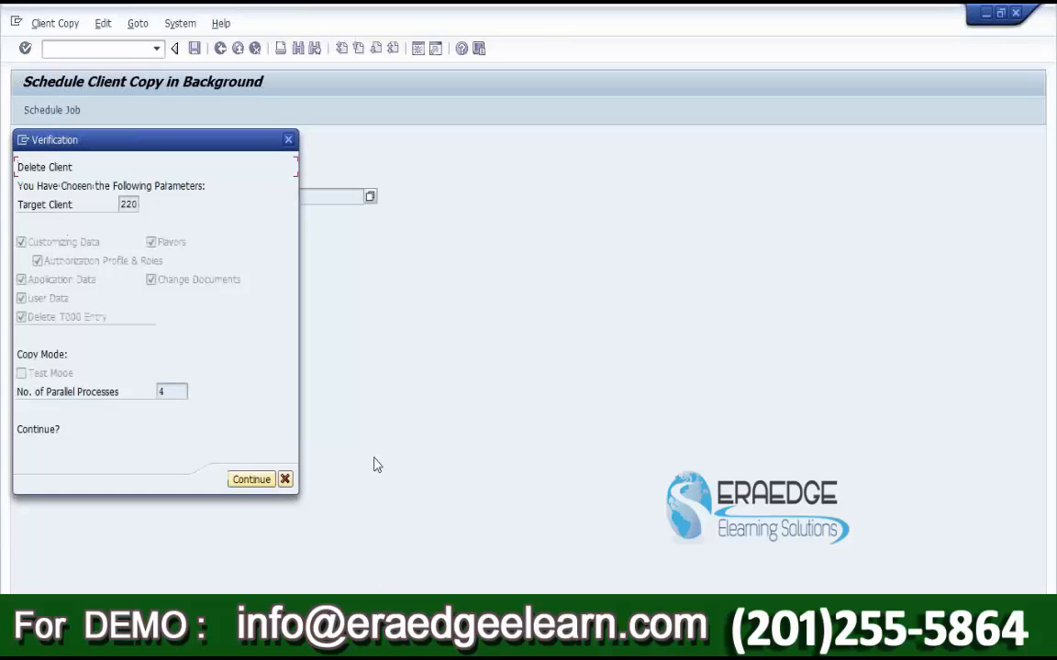
left_click_drag(160, 145, 730, 168)
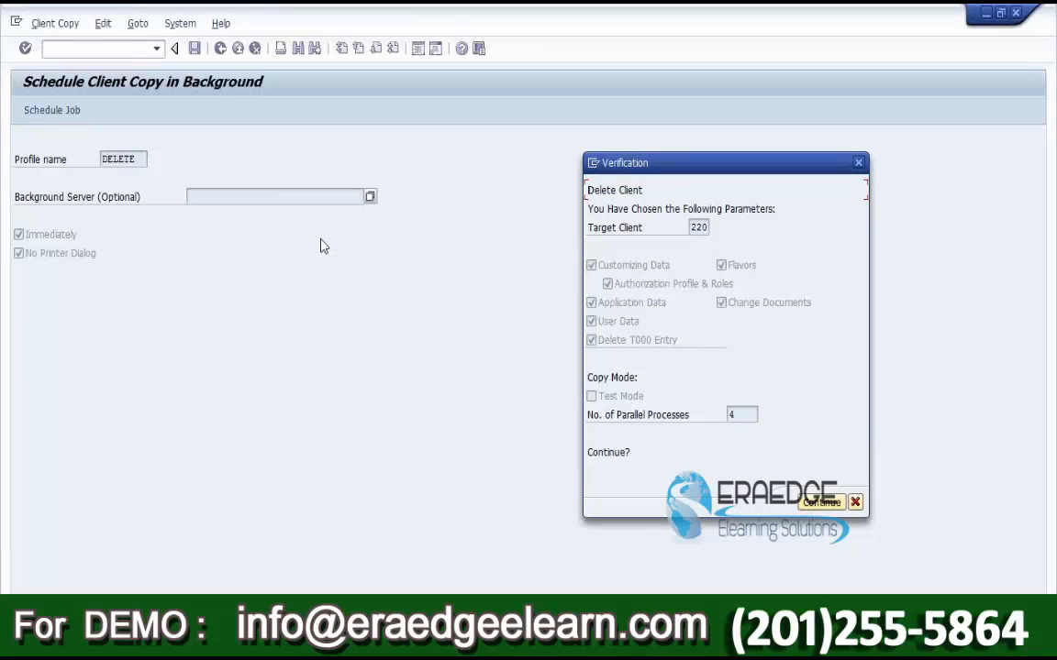
left_click(855, 504)
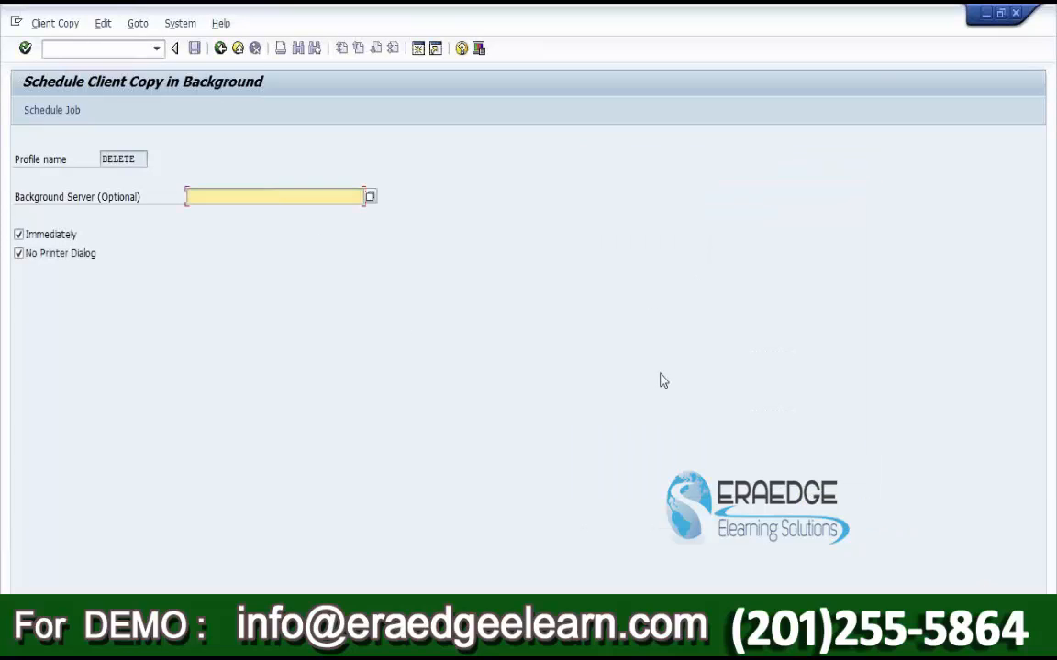
left_click(220, 50)
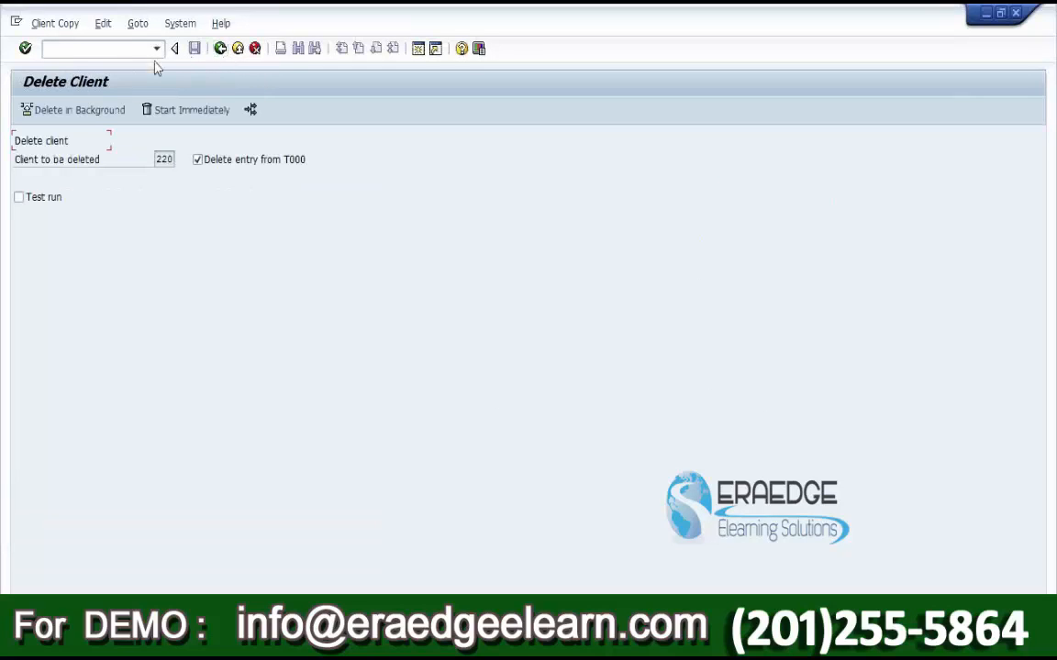
Step: Return to Easy Access and start SCC3 client copy log analysis
left_click(221, 48)
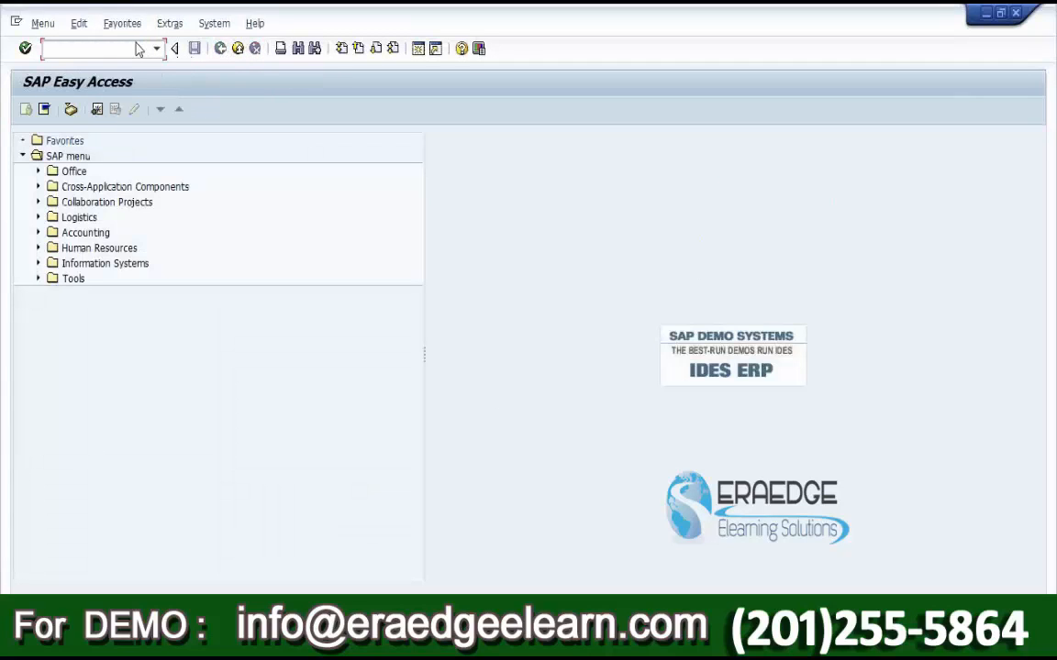
left_click(136, 48)
type("scc3")
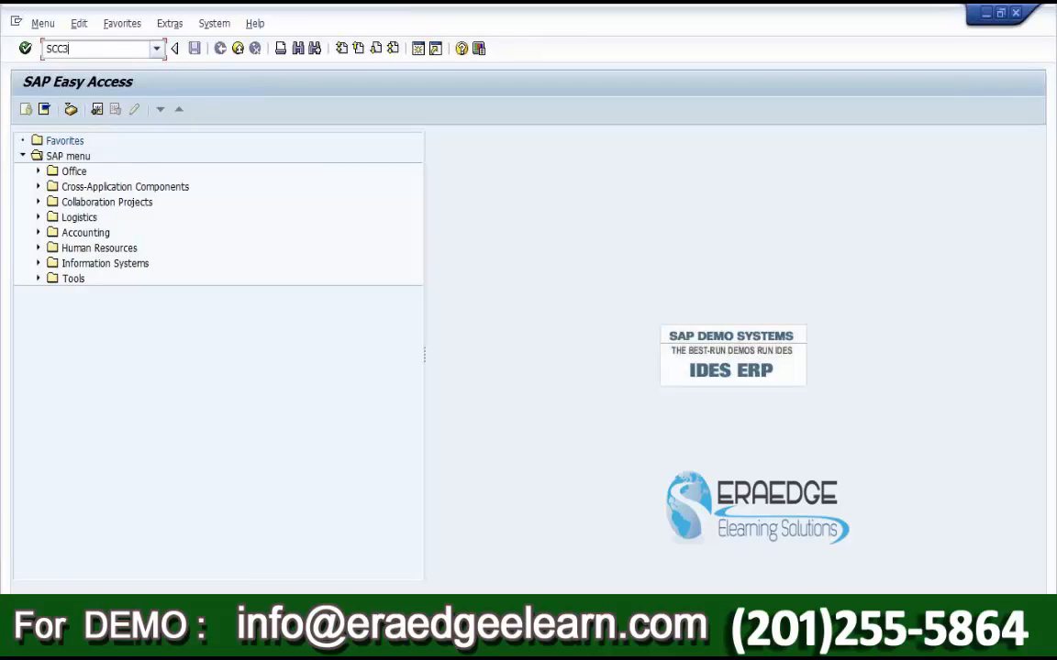
key("Return")
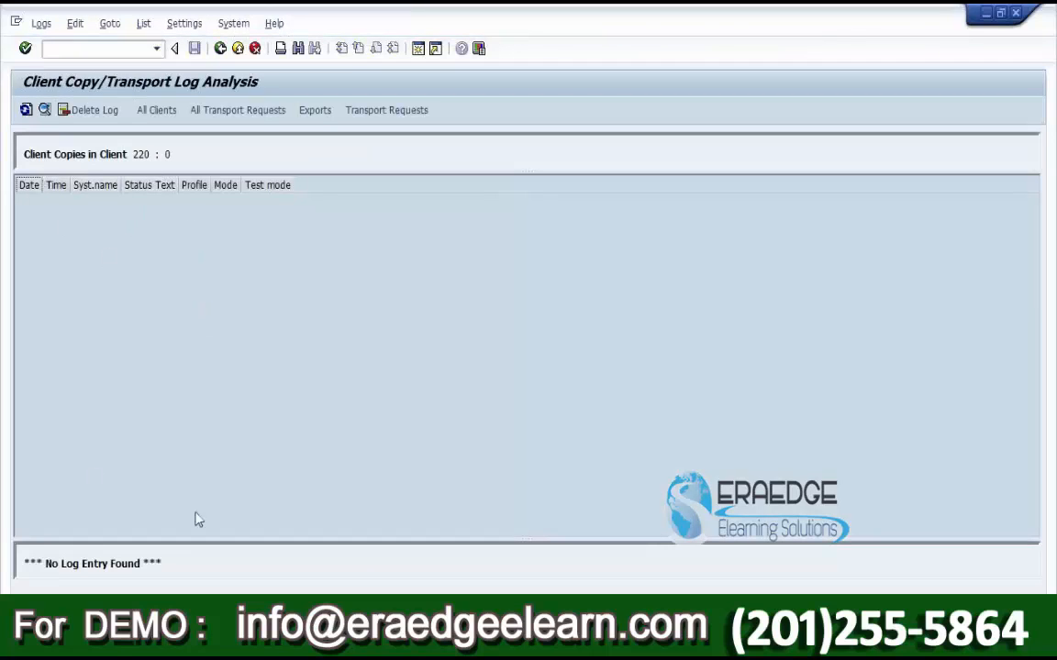
Step: Open client 105's 25.12.2014 Local Copy log from the all-clients list
left_click(157, 111)
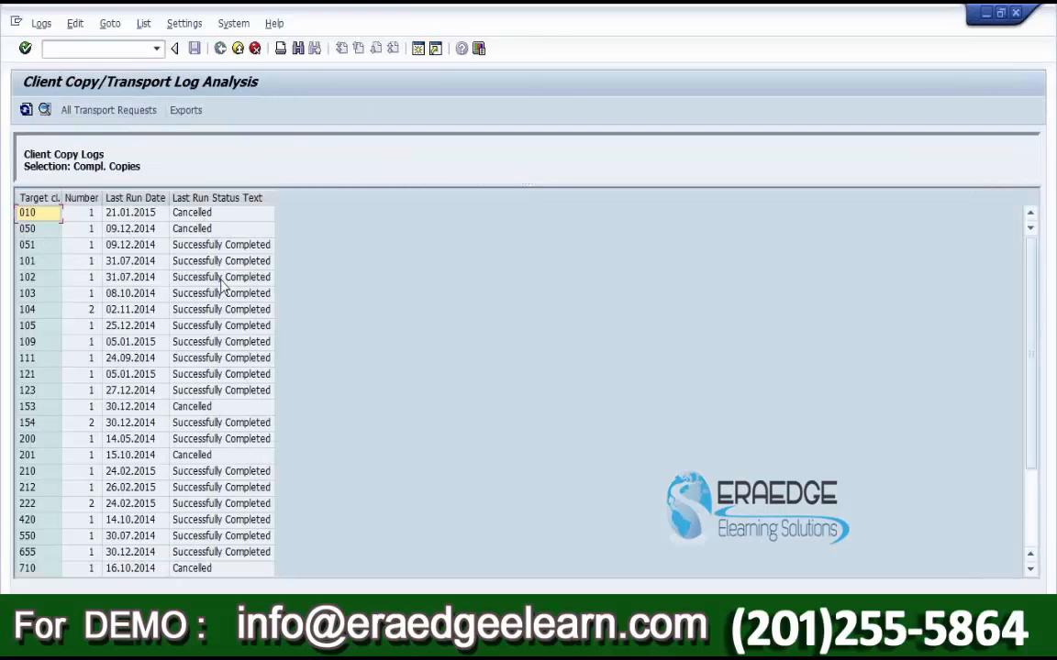
left_click(35, 325)
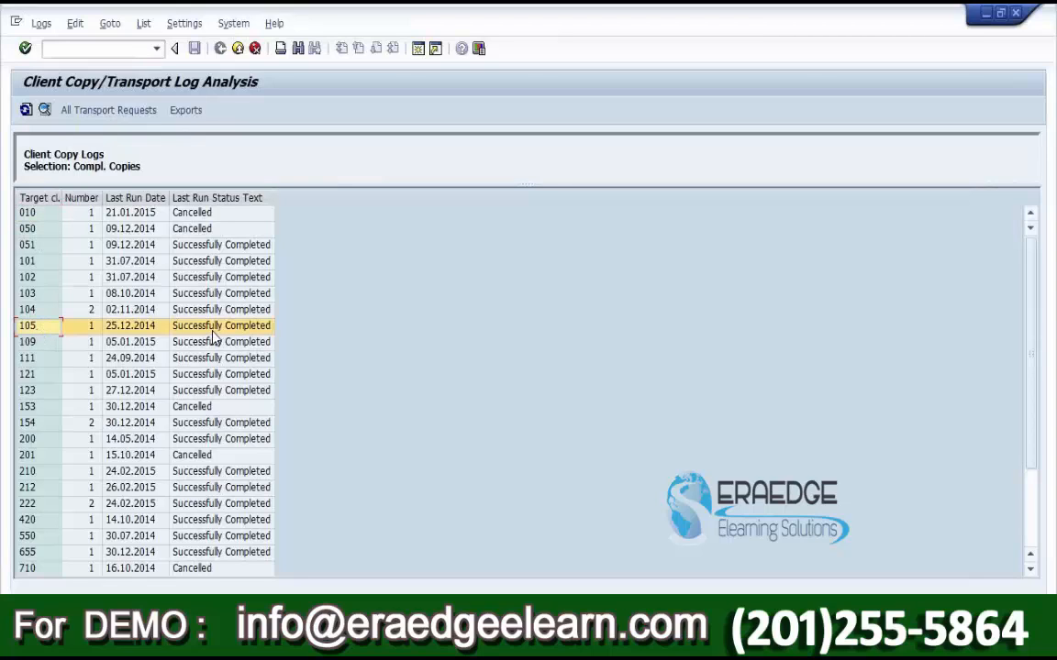
double_click(219, 327)
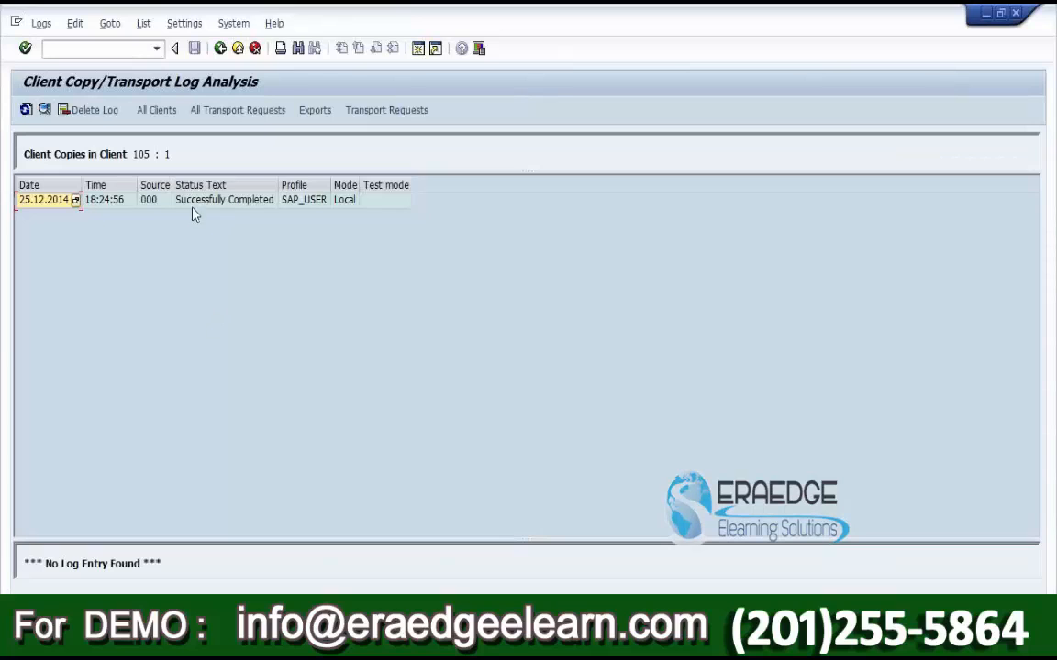
double_click(199, 202)
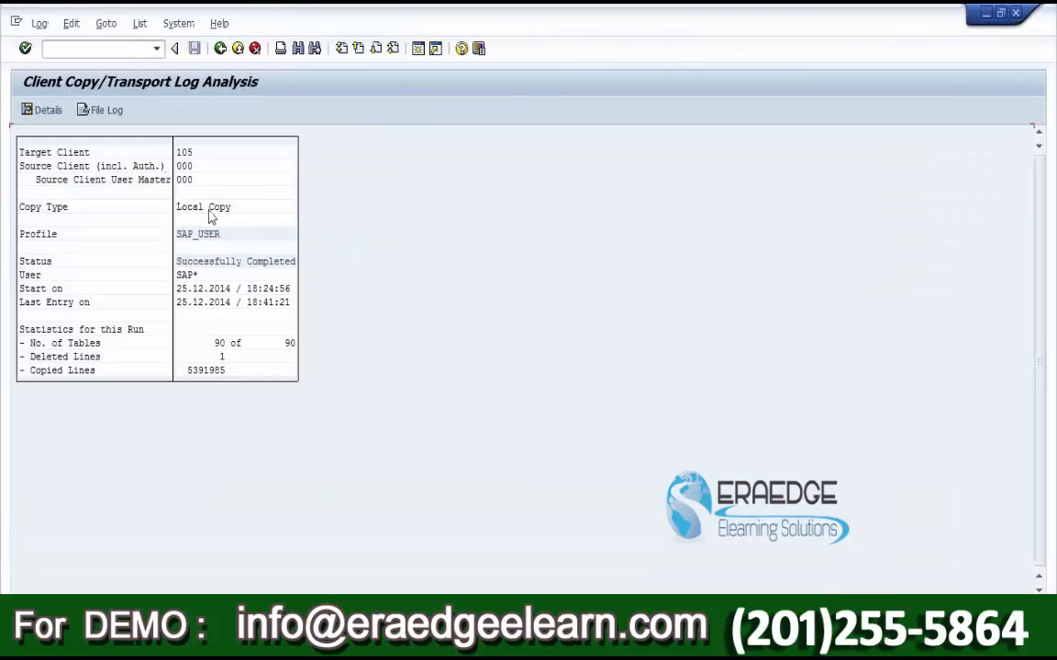
left_click(236, 208)
left_click(220, 48)
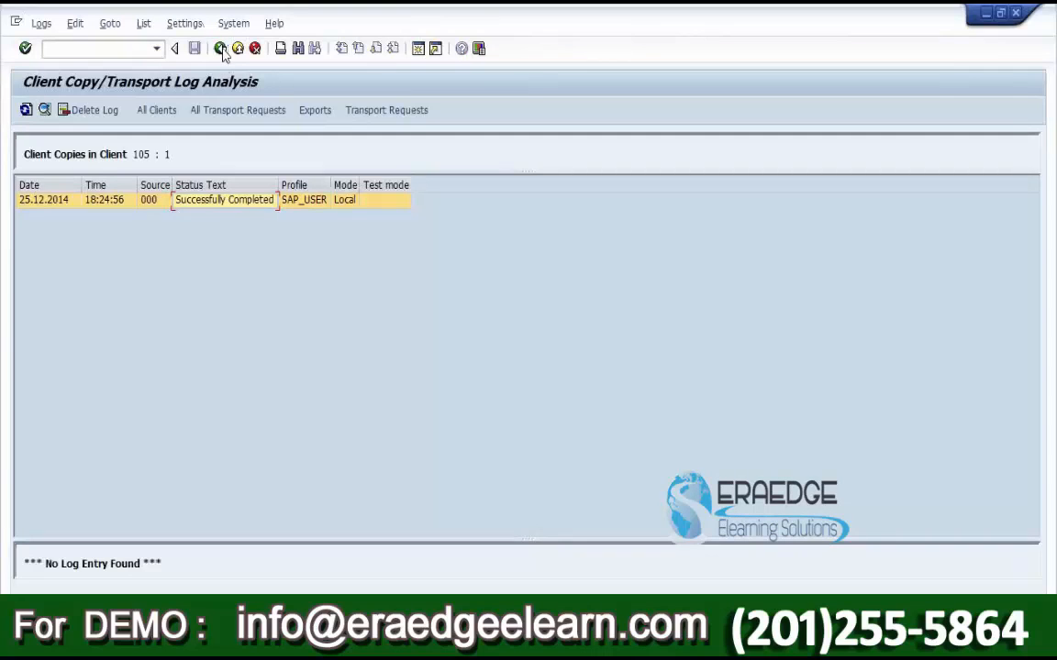
Step: Review client 901's 26.09.2014 Application Exit Error run, then back out to Easy Access
left_click(221, 49)
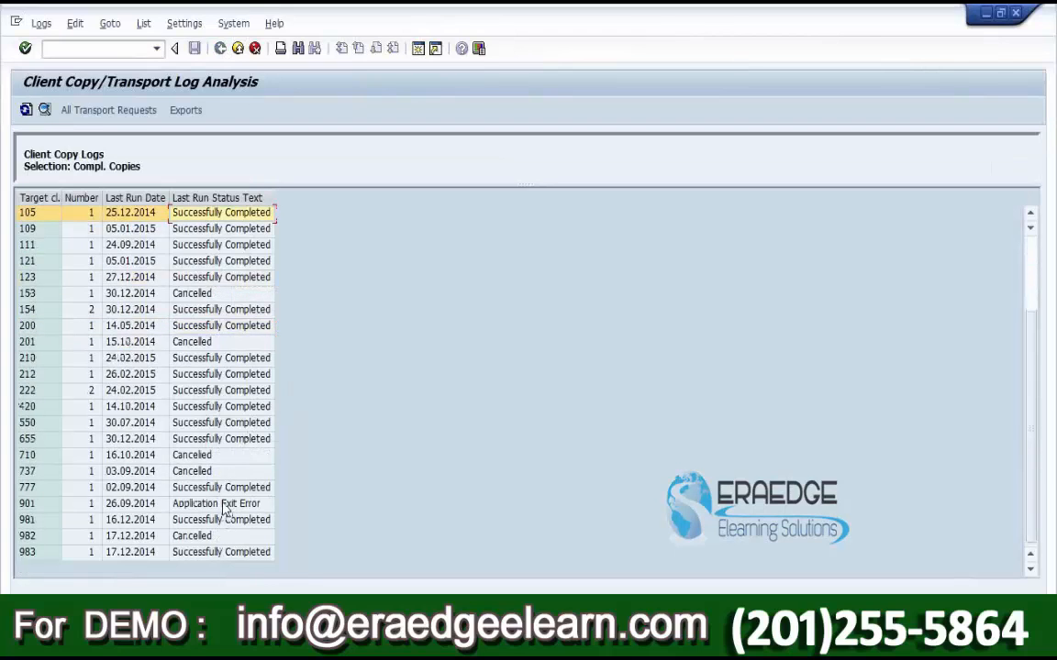
double_click(225, 507)
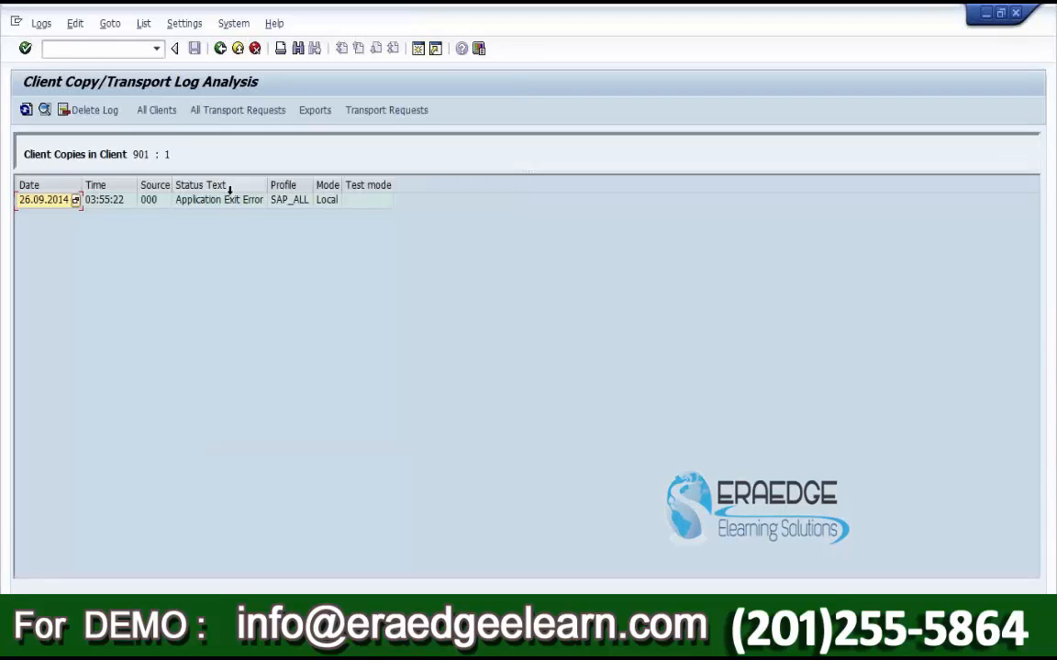
double_click(237, 201)
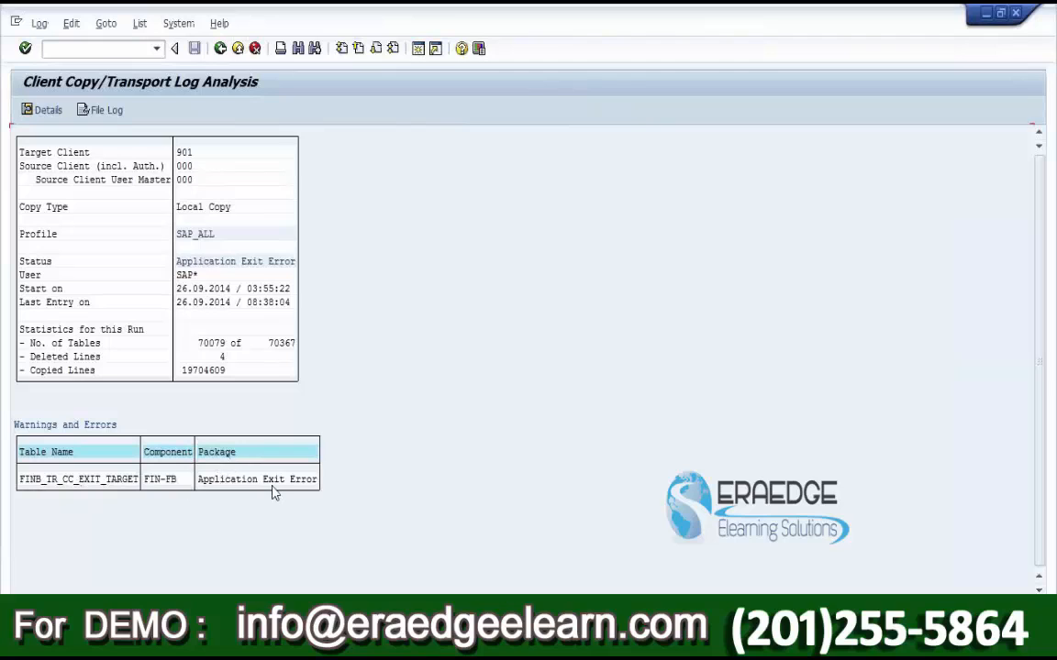
left_click(220, 49)
left_click(220, 48)
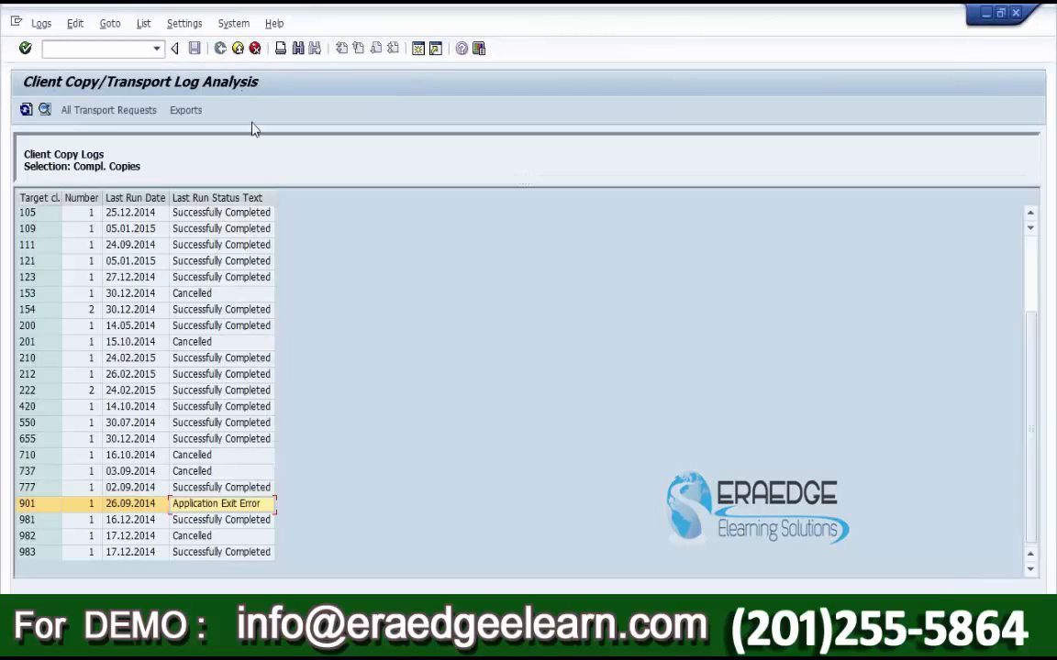
left_click(220, 48)
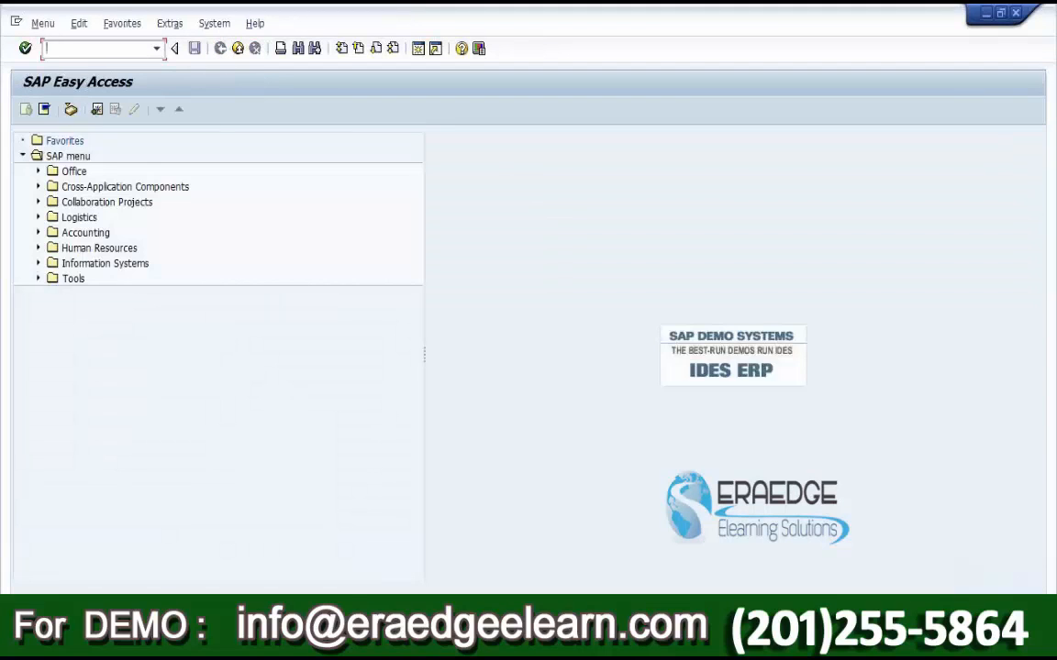
Step: Bring the Word tcode notes forward and highlight the SCC3 and SCCL lines
left_click(398, 644)
left_click(398, 644)
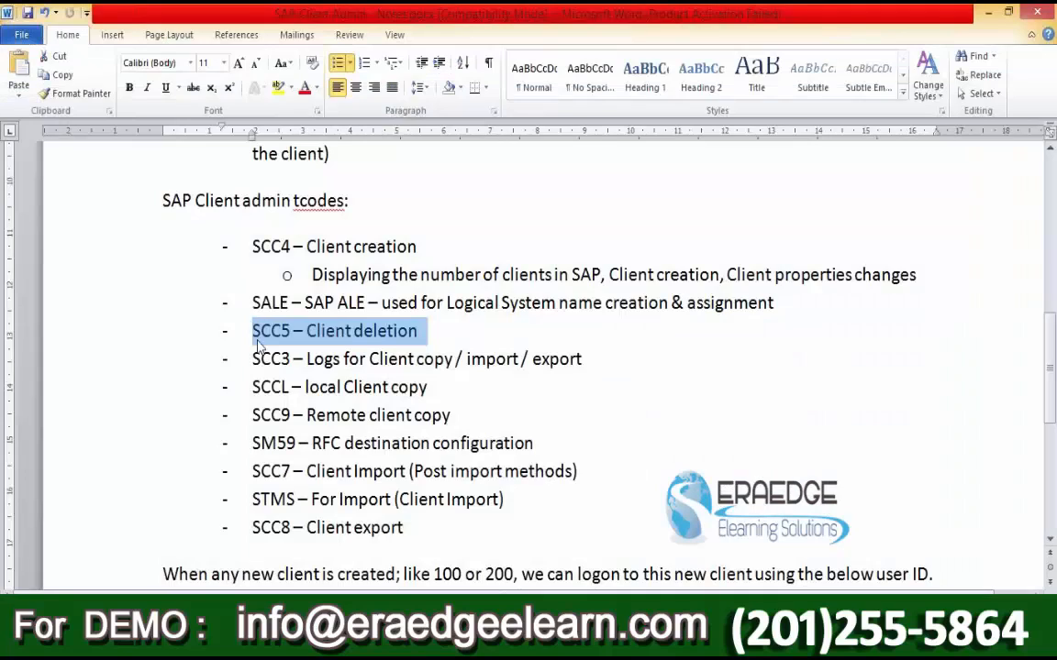
left_click(260, 330)
left_click_drag(254, 359, 556, 359)
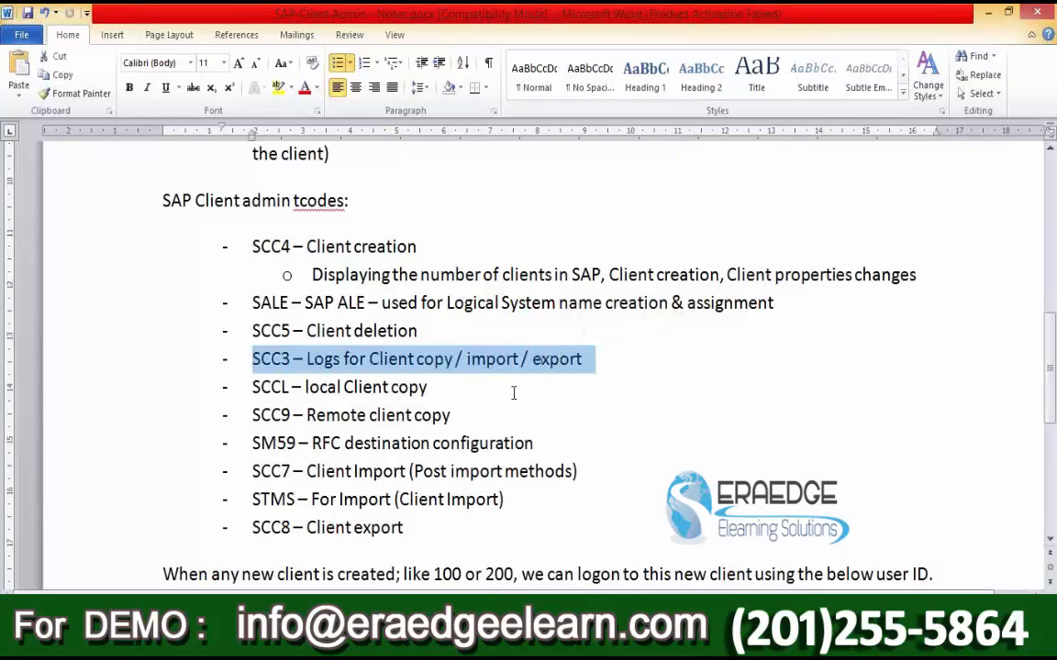
left_click_drag(436, 389, 249, 387)
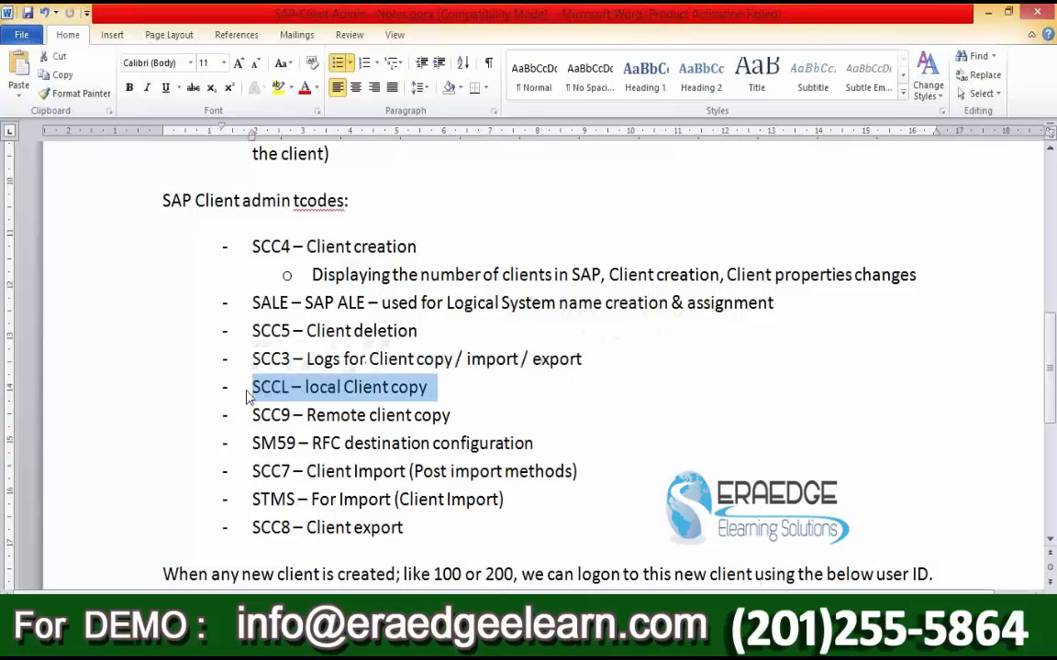